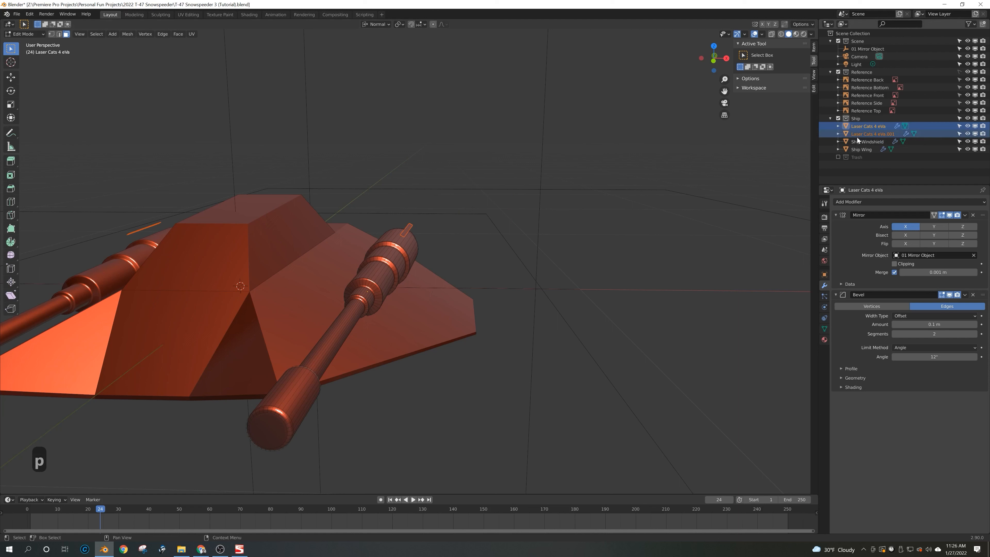
# Step: Rename the separated object Laser Cats 4 eVa.001 as Laser Cannon Cooler Big
pyautogui.click(865, 134)
pyautogui.doubleClick(864, 135)
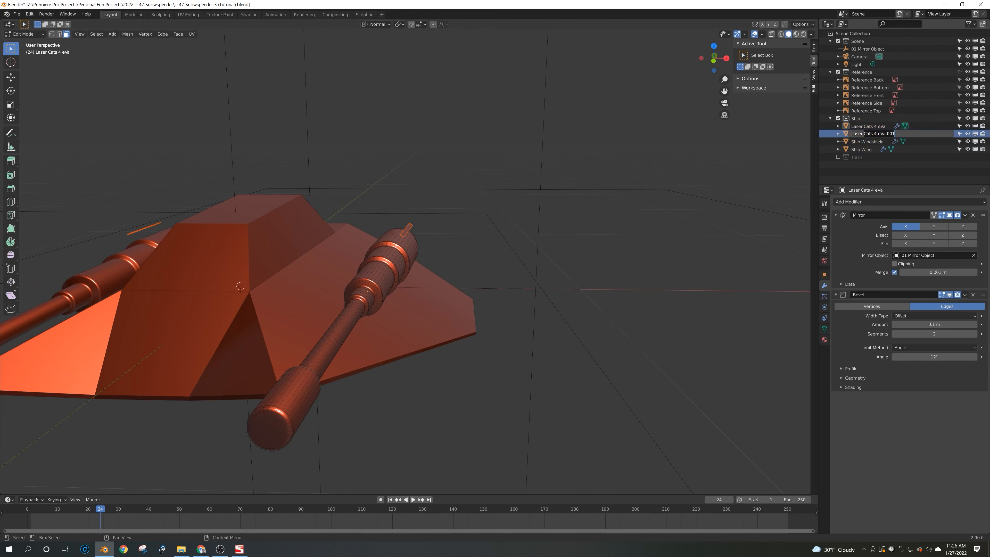
pyautogui.write('Canna')
pyautogui.press('BackSpace')
pyautogui.write('on Cooler Big')
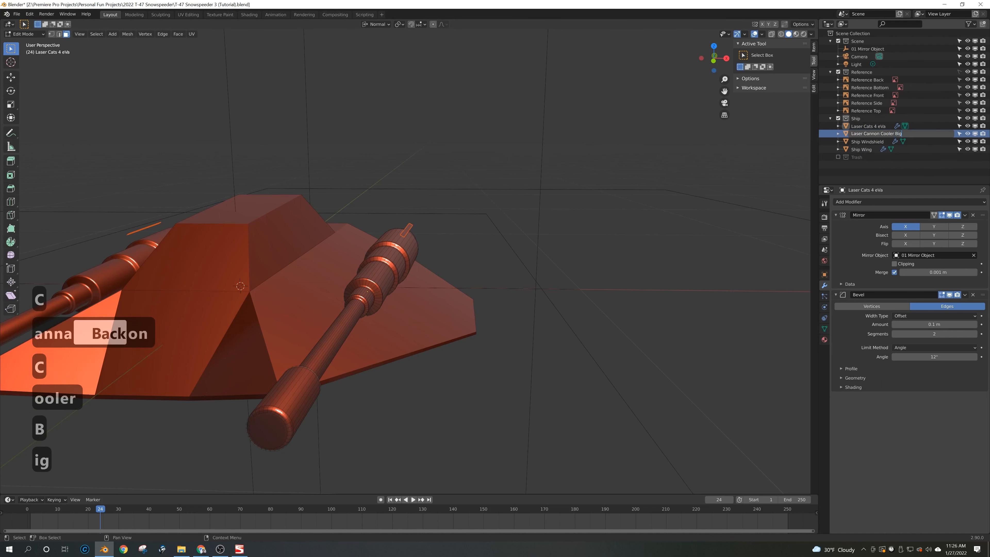
pyautogui.press('Return')
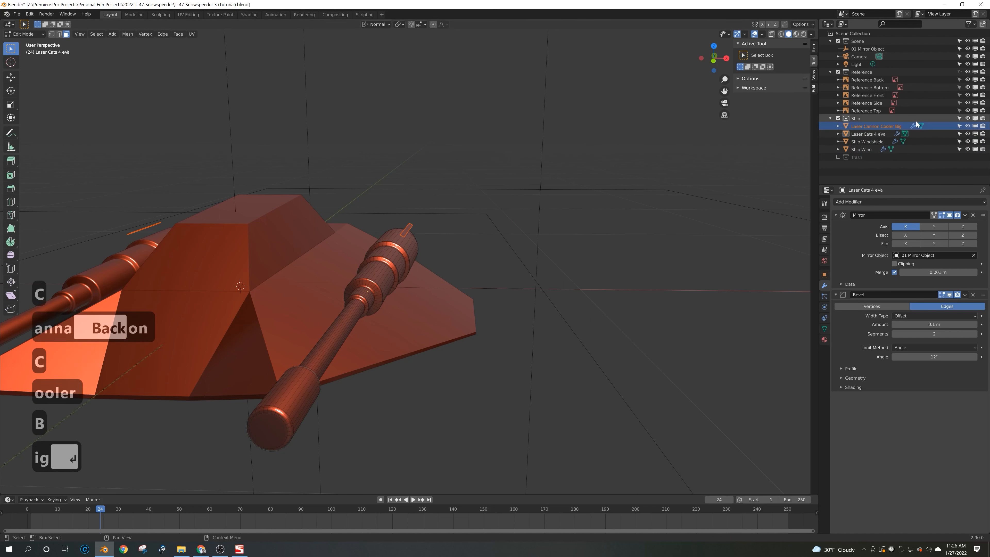
# Step: In the cooler's Edit Mode, use Normal orientation and move its face inward about 0.024 m along normal Z
pyautogui.press('Tab')
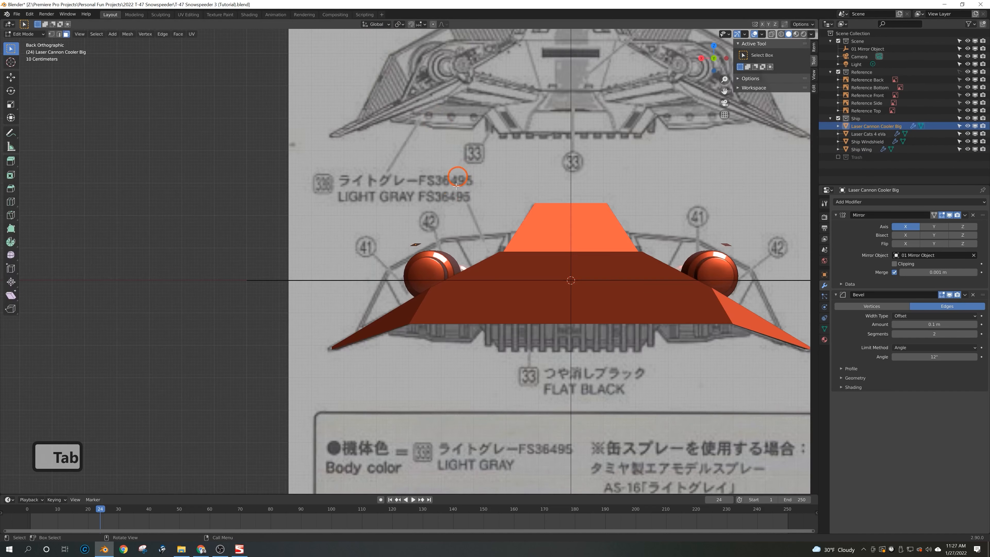
pyautogui.click(376, 24)
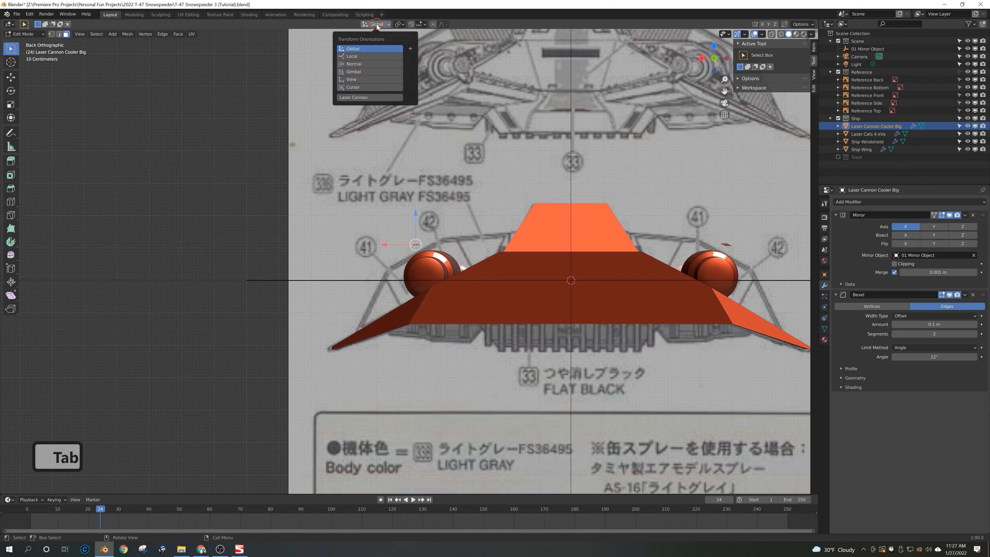
pyautogui.click(370, 56)
pyautogui.click(366, 63)
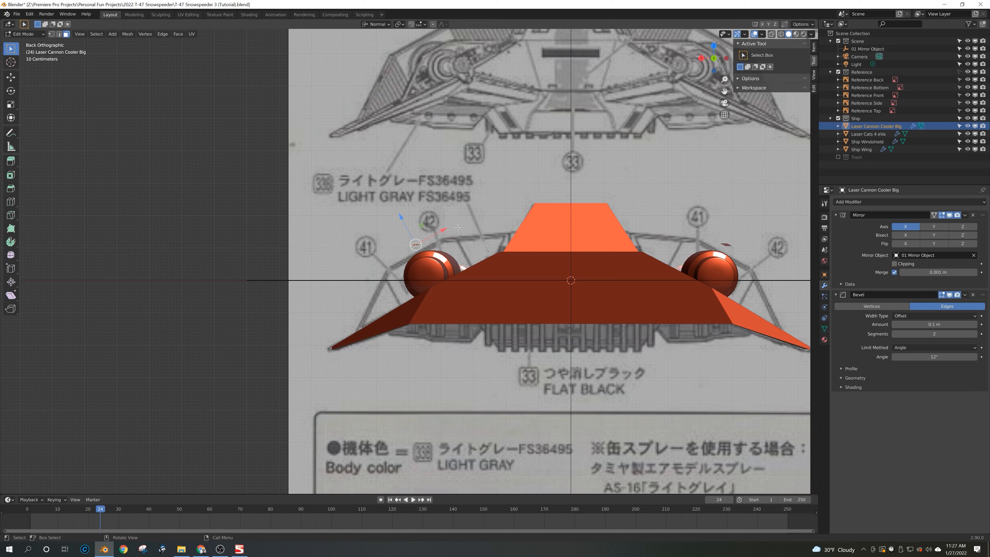
pyautogui.moveTo(400, 219); pyautogui.dragTo(404, 229)
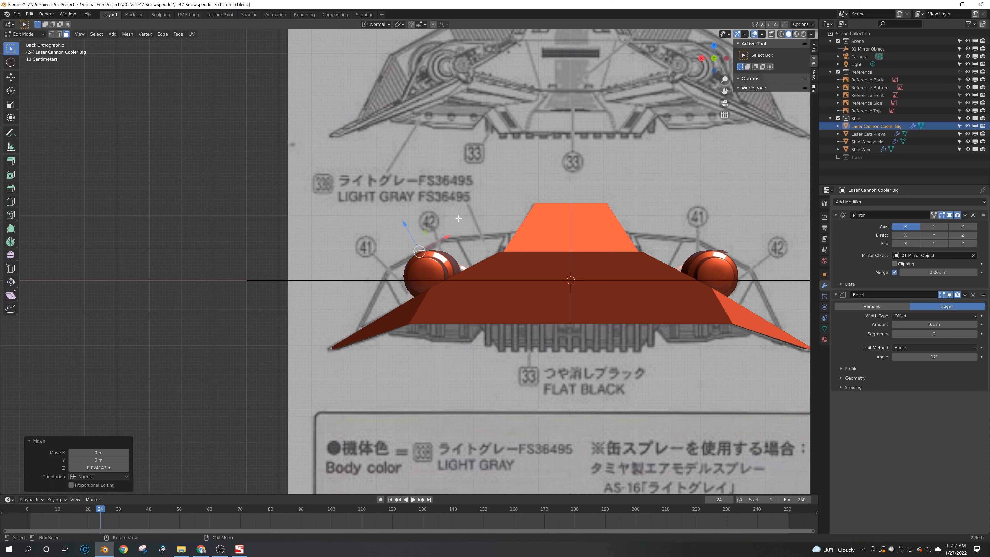
# Step: Hide Laser Cats 4 eVa in X-ray view and fit the cooler plate's vertices to the upper strut line of the back reference
pyautogui.hotkey('alt', 'z')
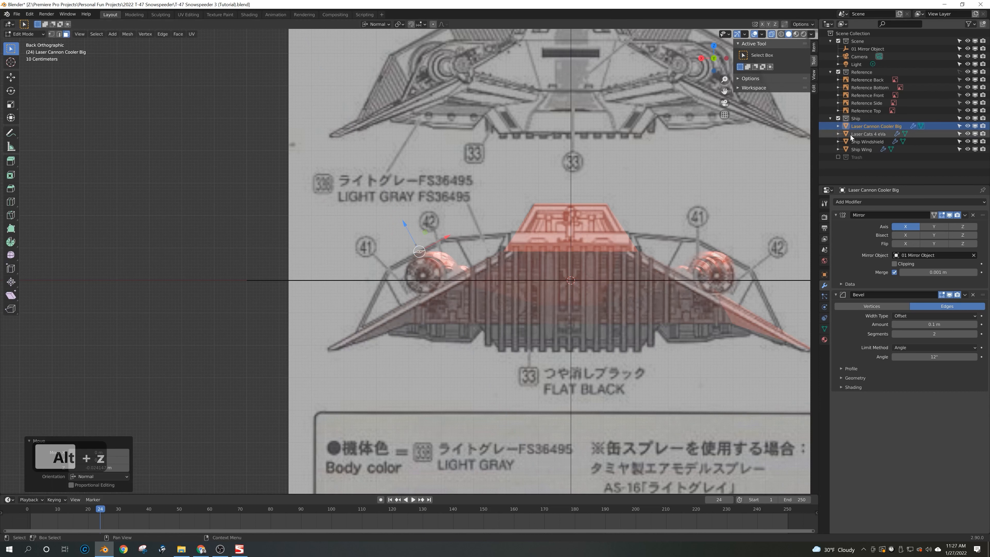
pyautogui.click(967, 133)
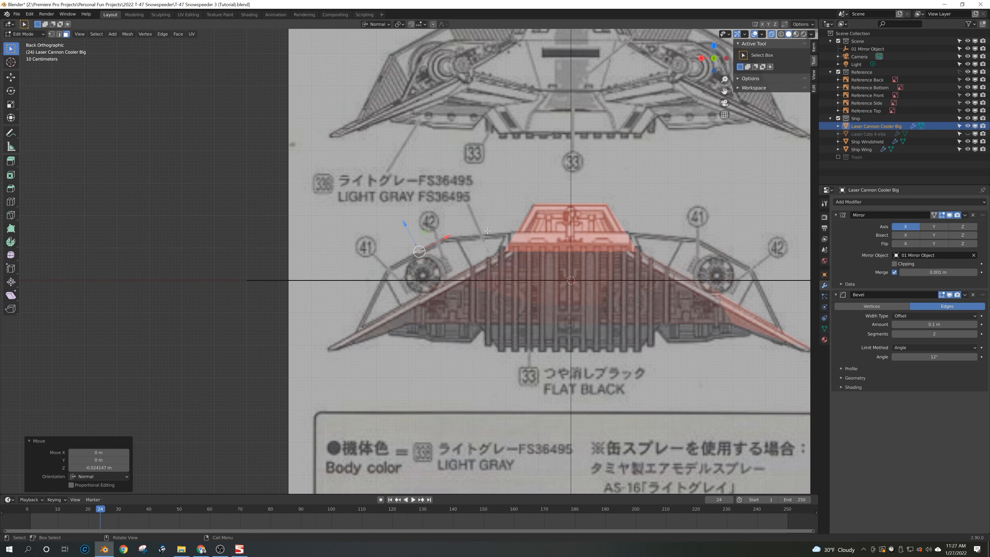
pyautogui.press('1')
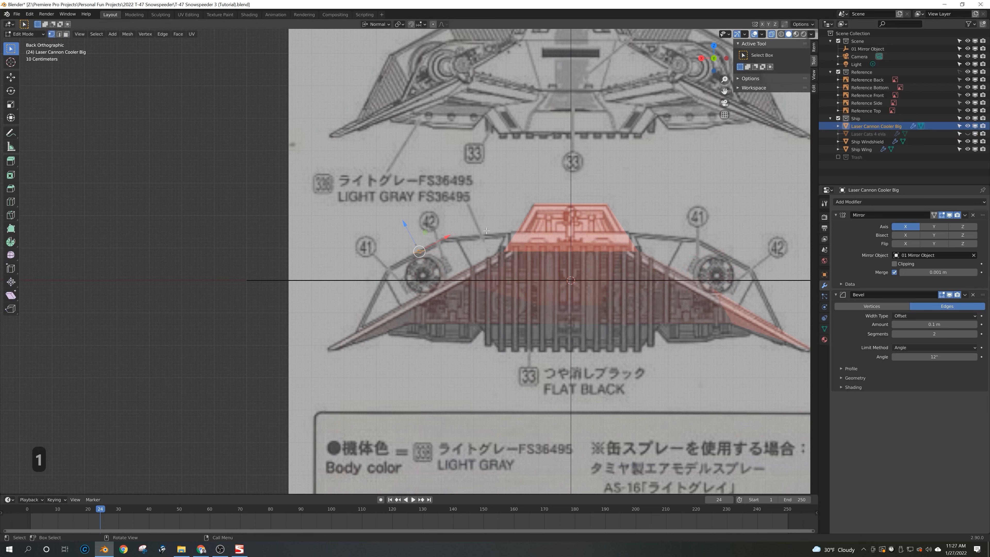
pyautogui.click(423, 248)
pyautogui.keyDown('shift'); pyautogui.click(426, 248); pyautogui.keyUp('shift')
# Step: Extrude the plate's outer edge about 0.32 m along normal Z, down toward the wing tip
pyautogui.moveTo(394, 267)
pyautogui.mouseDown()
pyautogui.moveTo(404, 262)
pyautogui.moveTo(400, 271)
pyautogui.mouseUp()
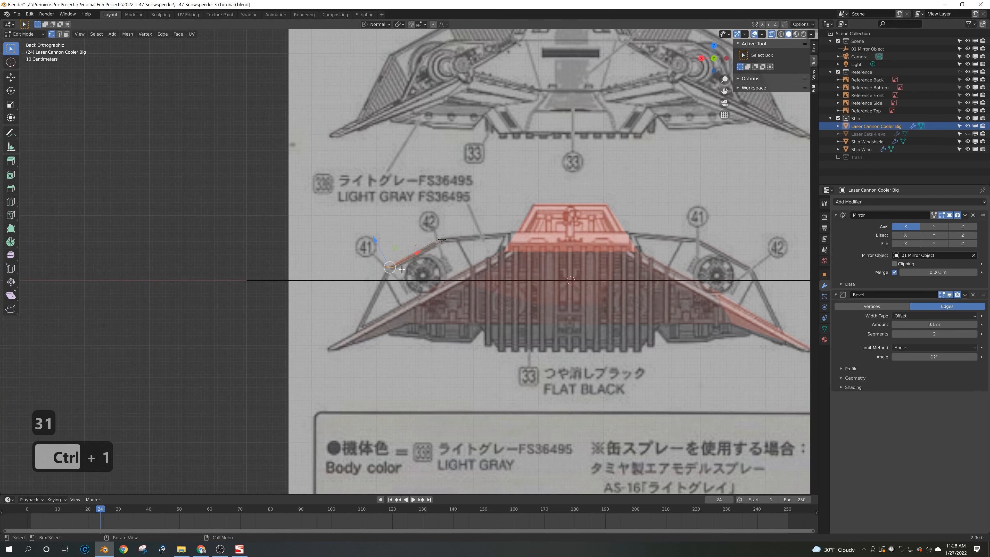
pyautogui.press('e')
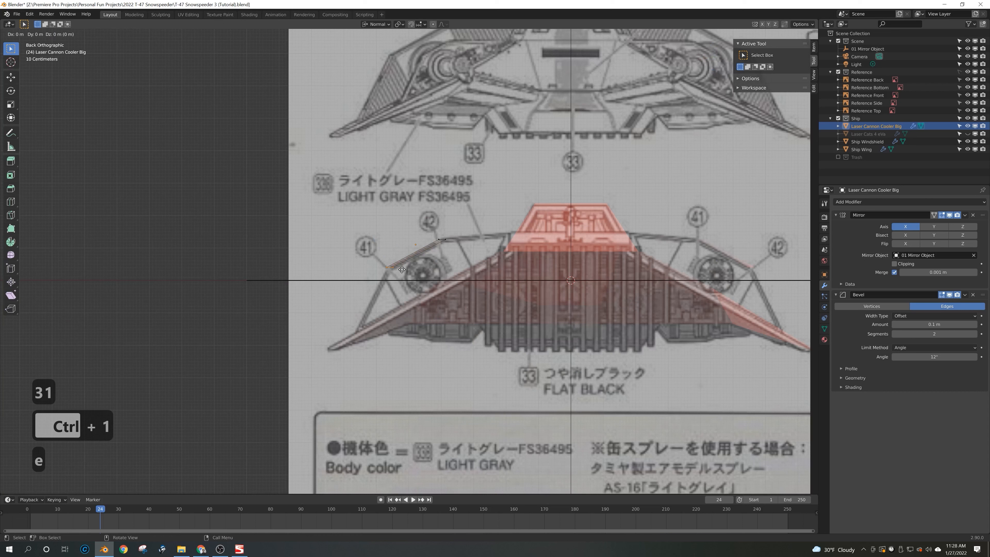
pyautogui.press('x')
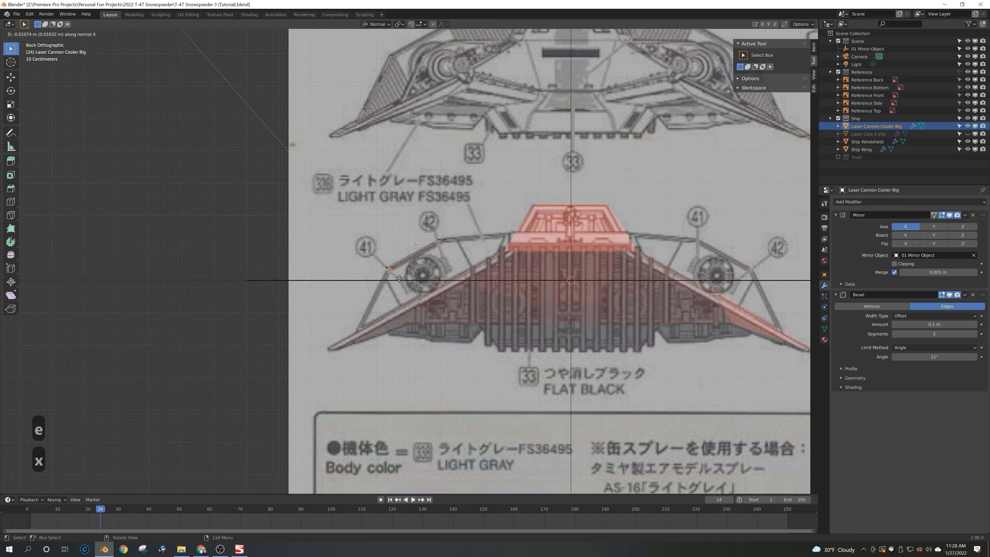
pyautogui.press('z')
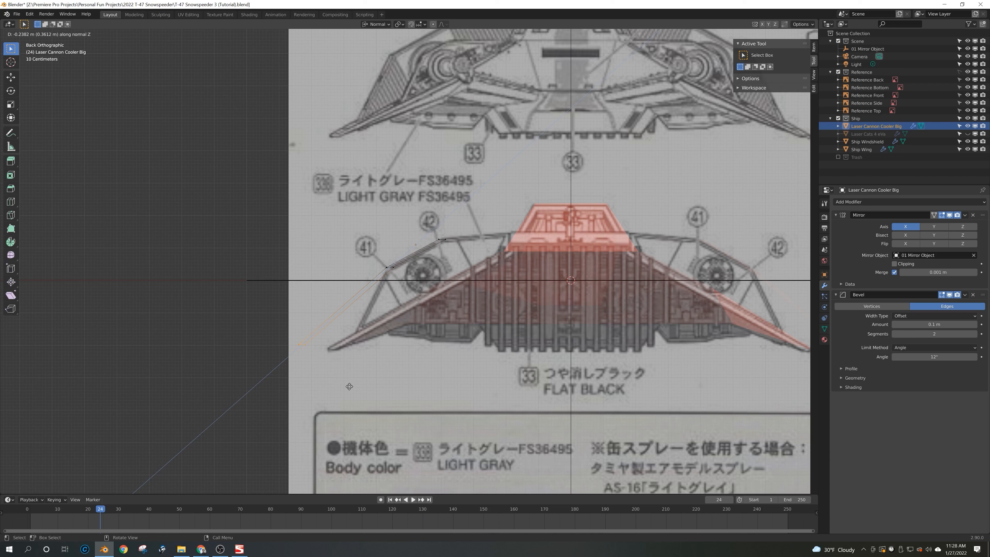
pyautogui.click(358, 375)
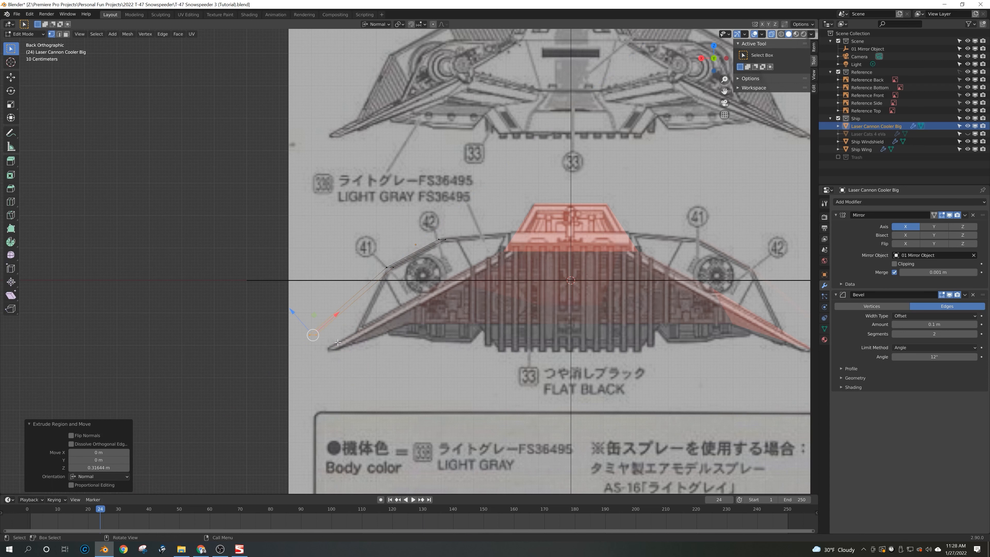
# Step: Try to move the extruded outer edge freely onto the strut's lower end above the wing
pyautogui.press('g')
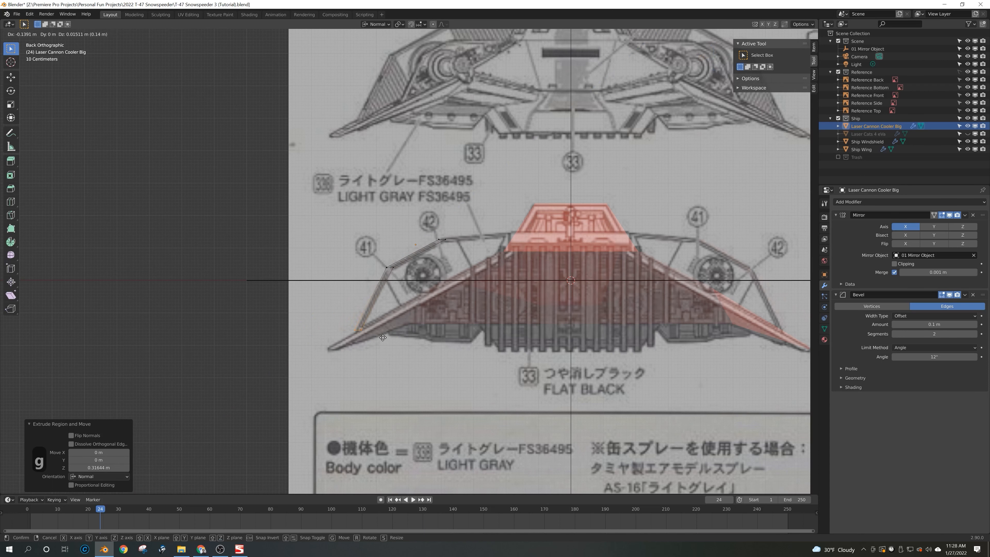
pyautogui.click(384, 337)
pyautogui.moveTo(393, 332); pyautogui.dragTo(500, 335, button='middle')
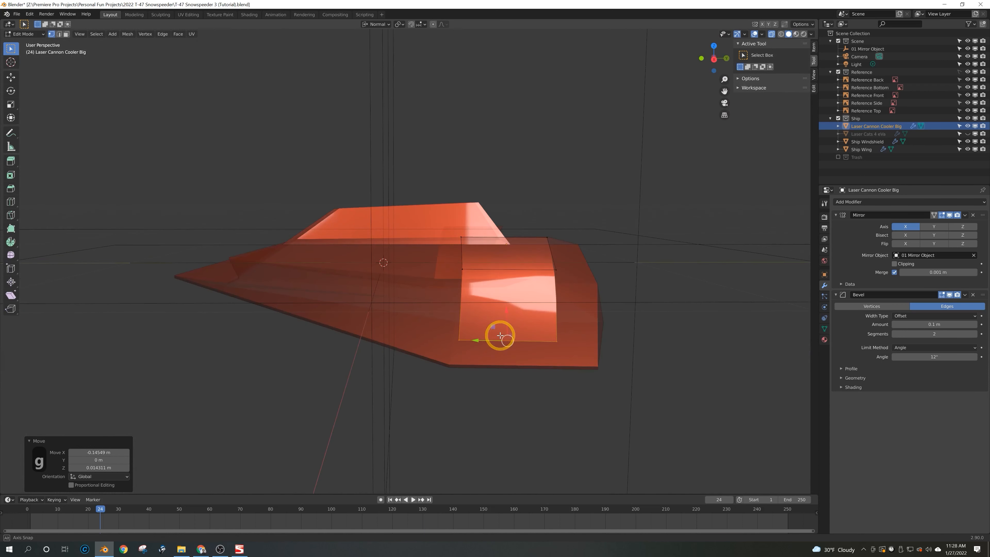
pyautogui.press('ctrl')
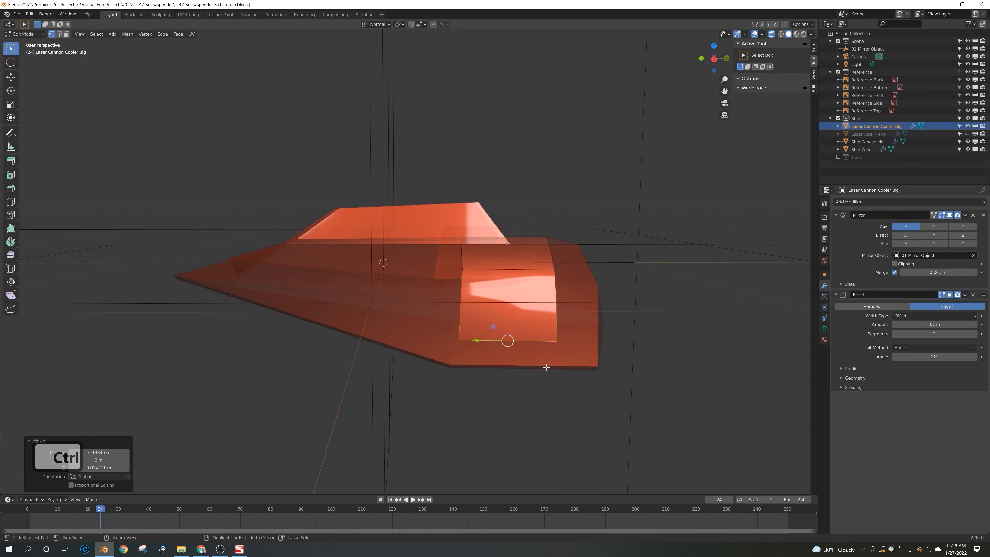
pyautogui.hotkey('ctrl', 'z')
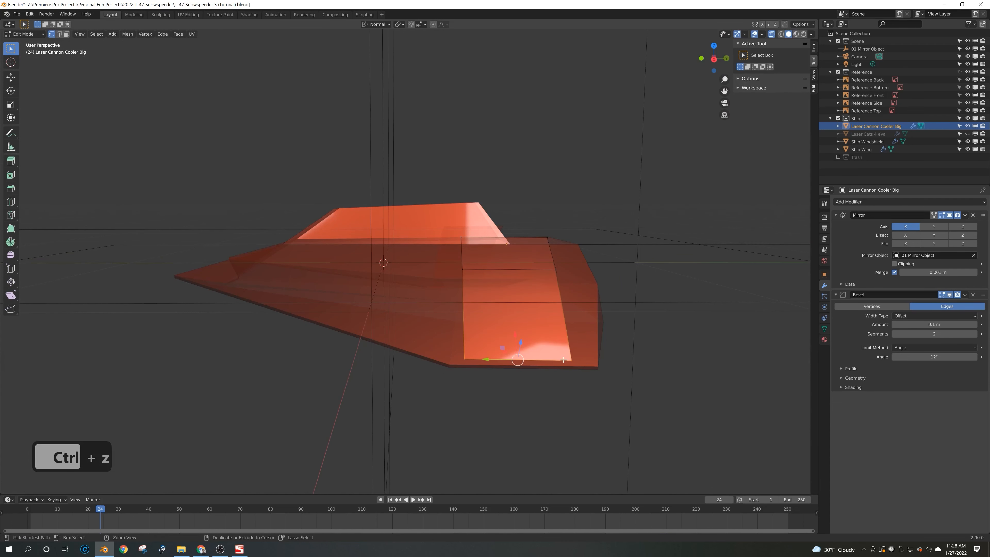
# Step: In the back view, move the extruded outer edge onto the strut's lower end where it meets the wing
pyautogui.moveTo(521, 337); pyautogui.dragTo(449, 330, button='middle')
pyautogui.press('KP_3')
pyautogui.press('KP_1')
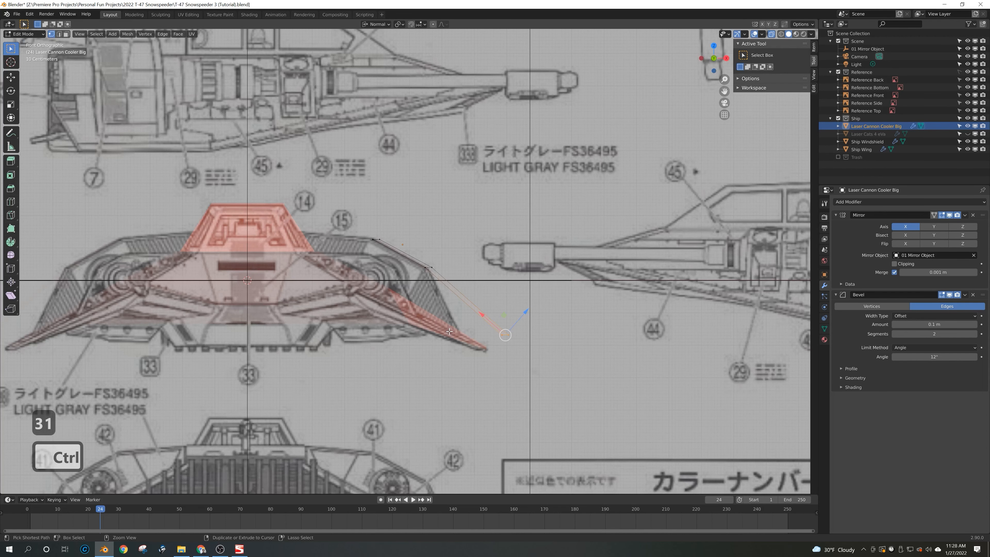
pyautogui.press('ctrl+KP_3')
pyautogui.press('ctrl+KP_1')
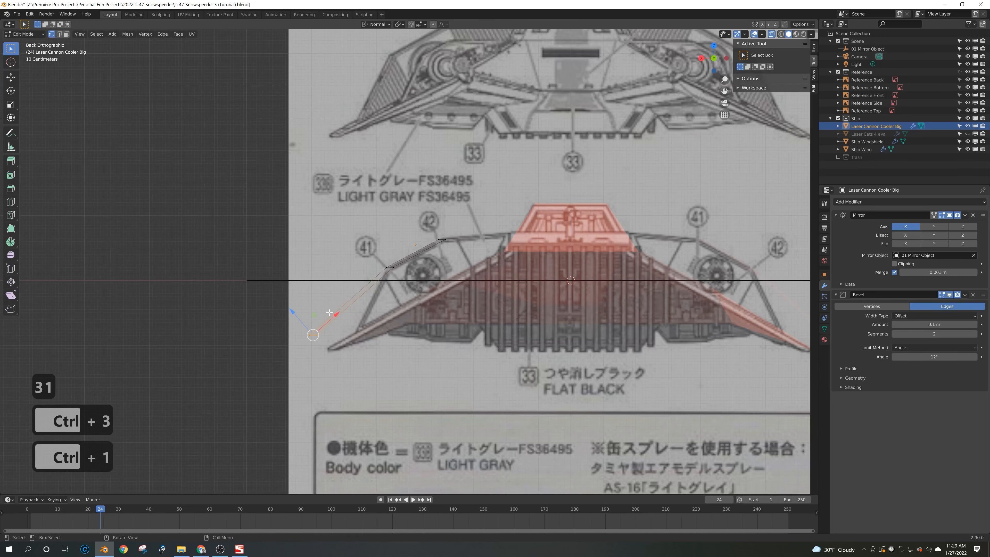
pyautogui.moveTo(333, 318); pyautogui.dragTo(375, 302)
# Step: Using Local orientation, extrude the plate's inner edge about 0.20 m along X toward the cockpit and raise it about 0.017 m along Y
pyautogui.click(443, 238)
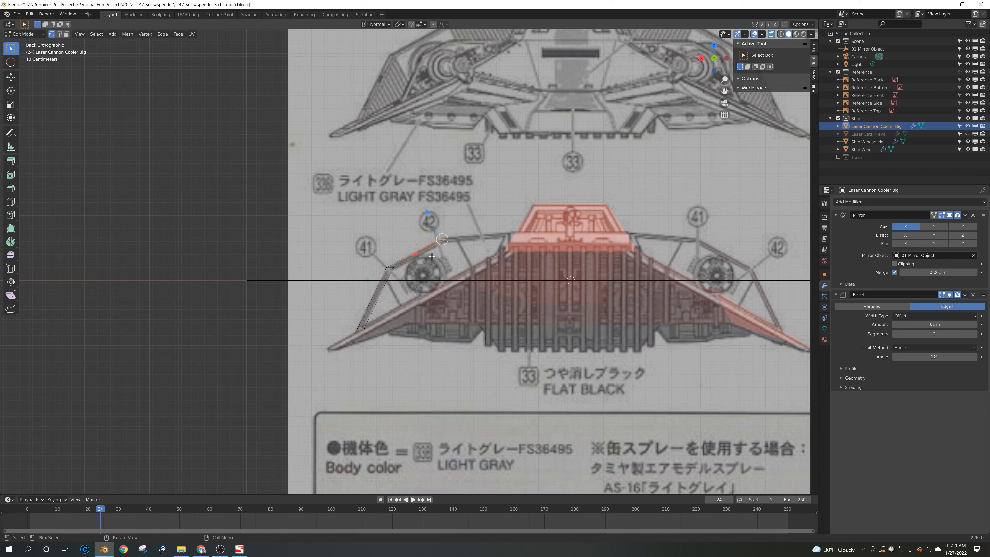
pyautogui.click(377, 24)
pyautogui.click(352, 56)
pyautogui.press('e')
pyautogui.press('x')
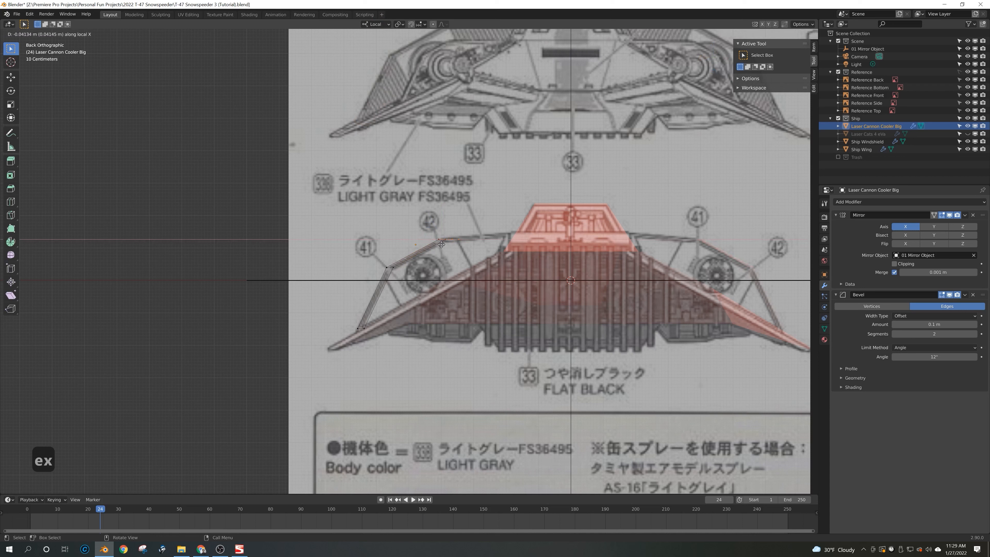
pyautogui.click(492, 249)
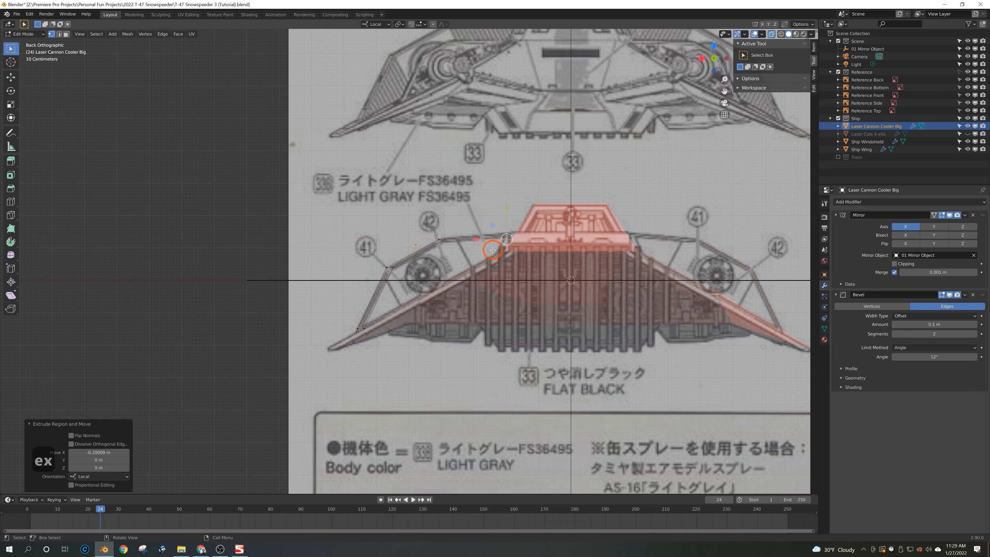
pyautogui.moveTo(507, 206); pyautogui.dragTo(508, 201)
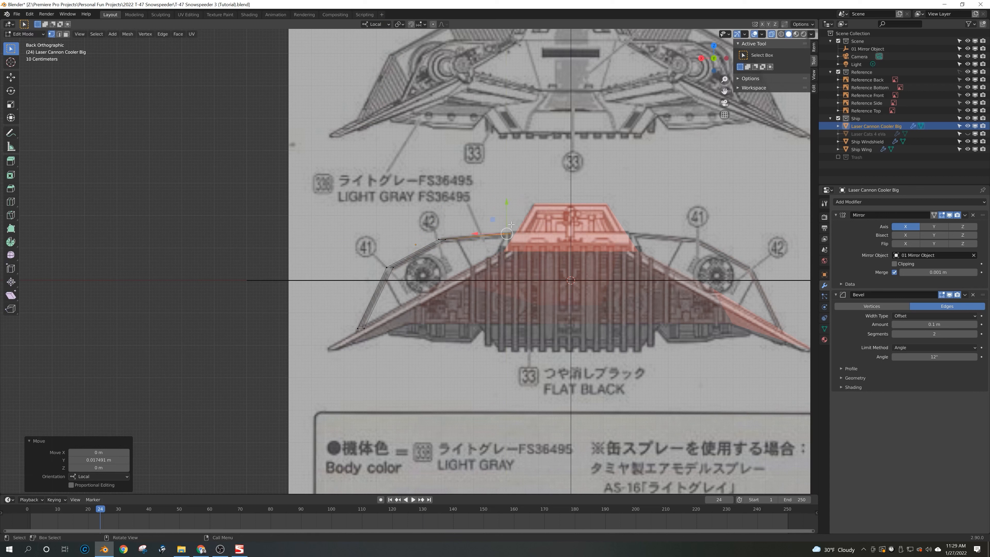
# Step: Extrude the cockpit-side edge down about 0.048 m along local Y to meet the hull
pyautogui.press('e')
pyautogui.press('z')
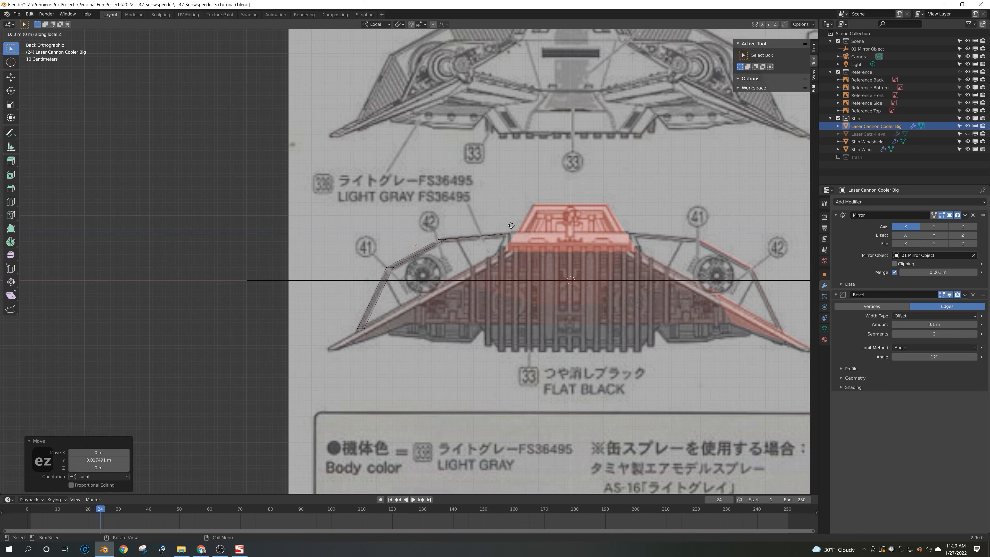
pyautogui.press('y')
pyautogui.click(510, 240)
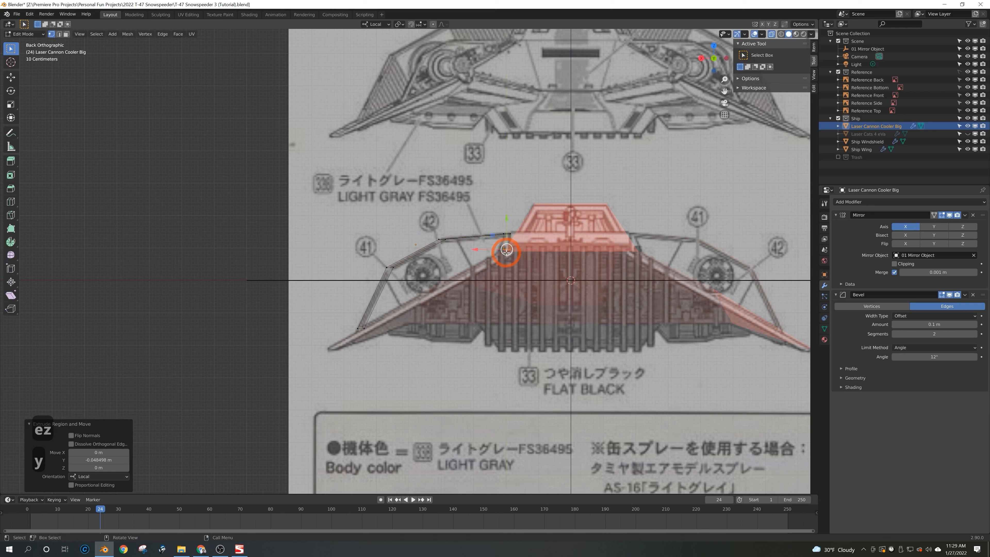
# Step: Extrude the lower cockpit-side edge about 0.44 m outward along local X and lower it onto the strut's end at the wing
pyautogui.press('e')
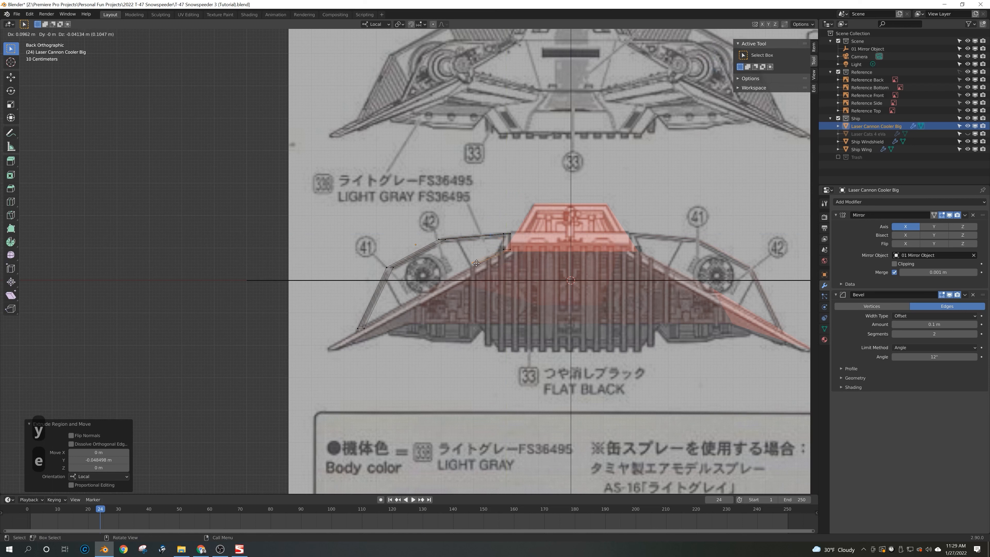
pyautogui.press('x')
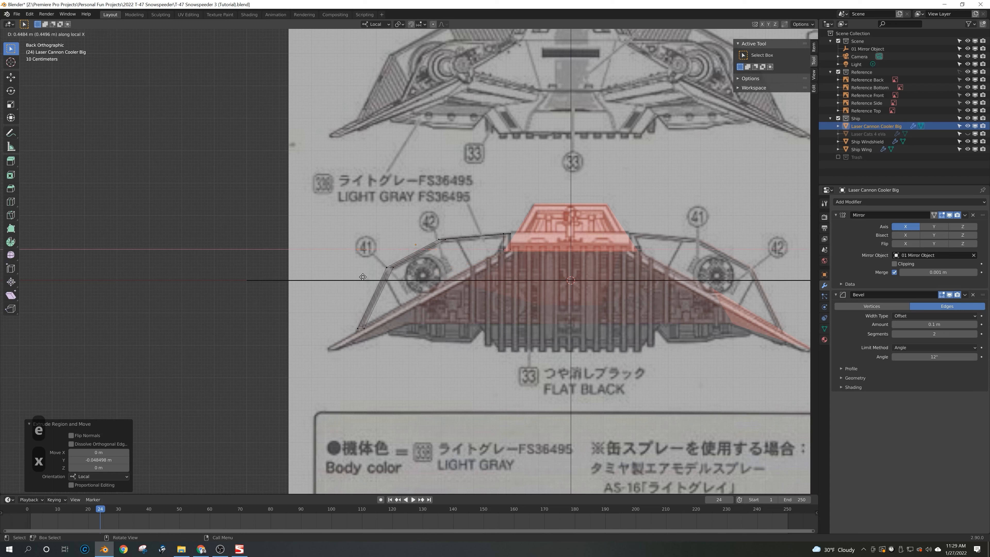
pyautogui.click(363, 277)
pyautogui.click(363, 234)
pyautogui.press('g')
pyautogui.moveTo(363, 227); pyautogui.dragTo(355, 291, button='middle')
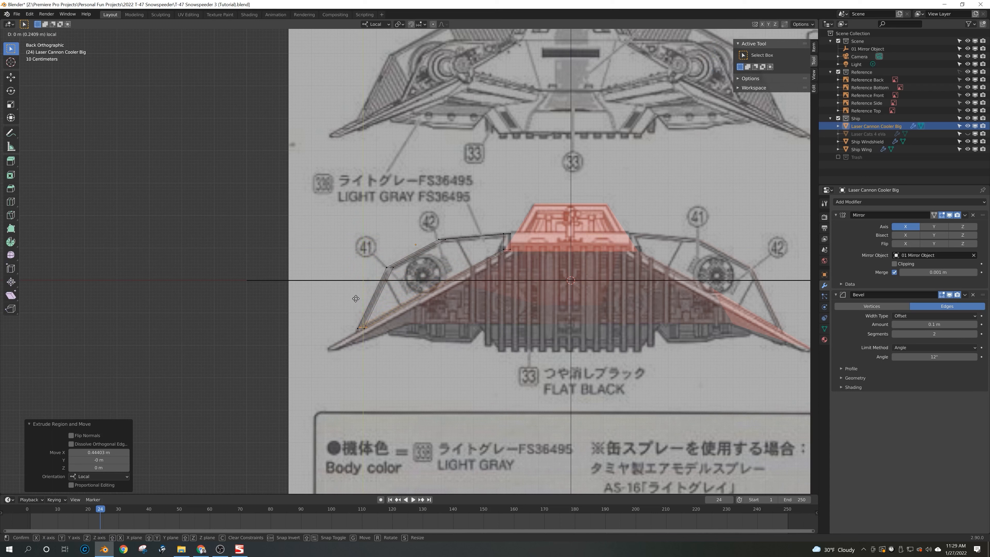
pyautogui.click(355, 299)
pyautogui.moveTo(331, 327); pyautogui.dragTo(329, 329)
# Step: Merge the overlapping vertices at both ends of the cooler's lower outer edge at center, and return to Object Mode
pyautogui.moveTo(404, 291); pyautogui.dragTo(437, 320, button='middle')
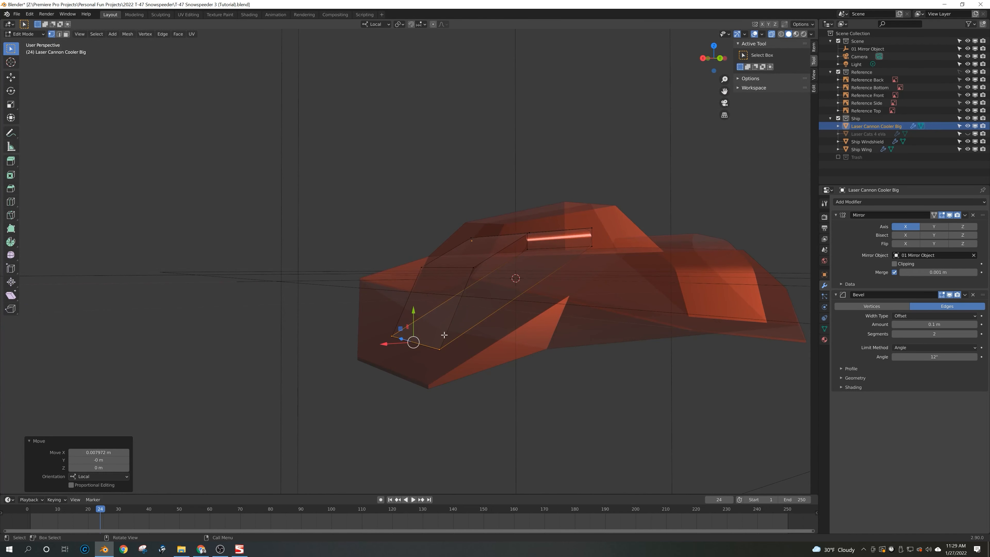
pyautogui.rightClick(436, 347)
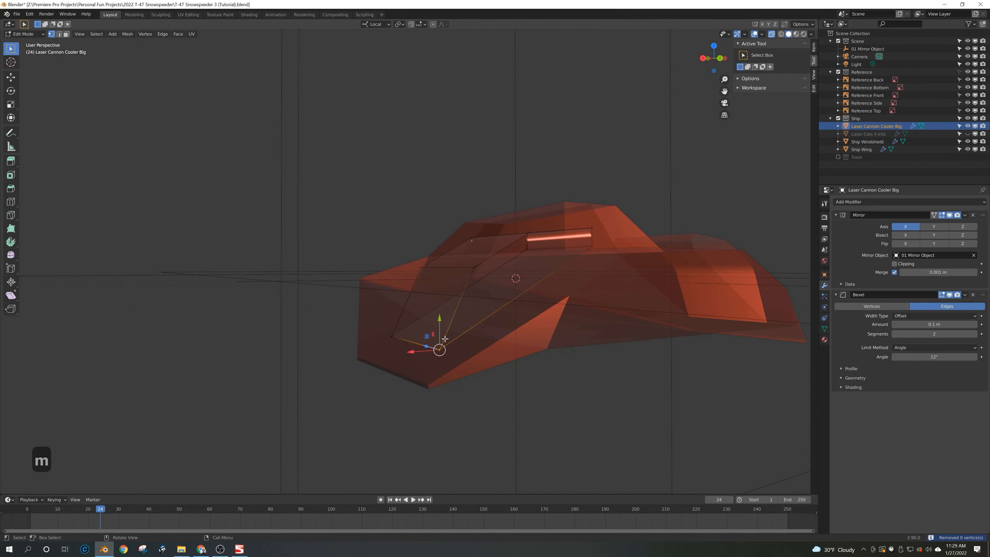
pyautogui.press('m')
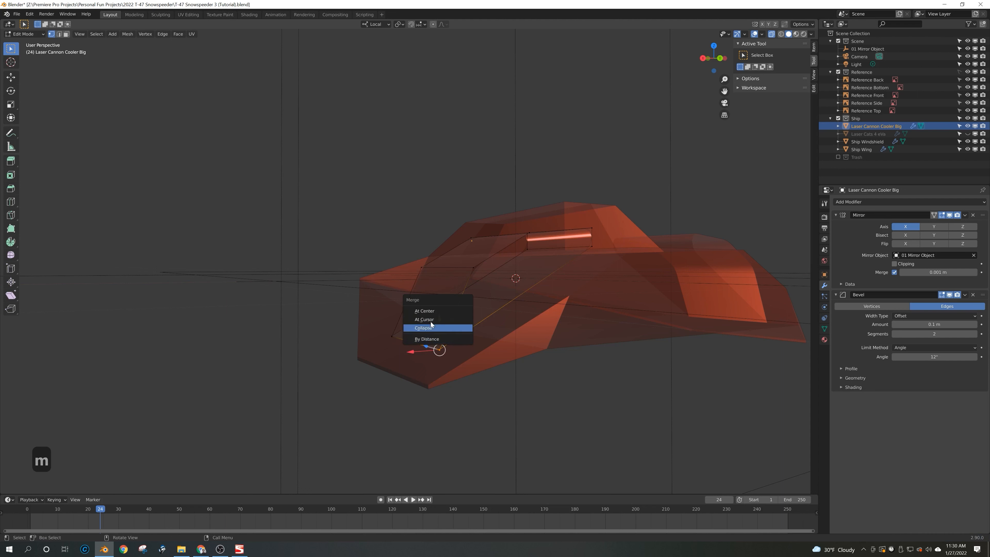
pyautogui.click(430, 313)
pyautogui.moveTo(411, 330); pyautogui.dragTo(370, 355)
pyautogui.press('m')
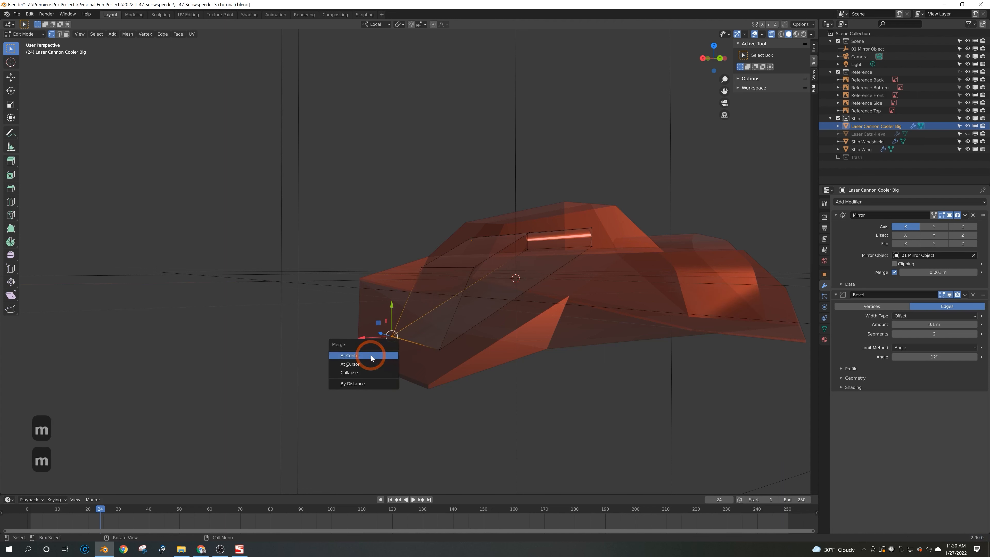
pyautogui.click(371, 355)
pyautogui.moveTo(405, 345); pyautogui.dragTo(426, 332, button='middle')
pyautogui.press('Tab')
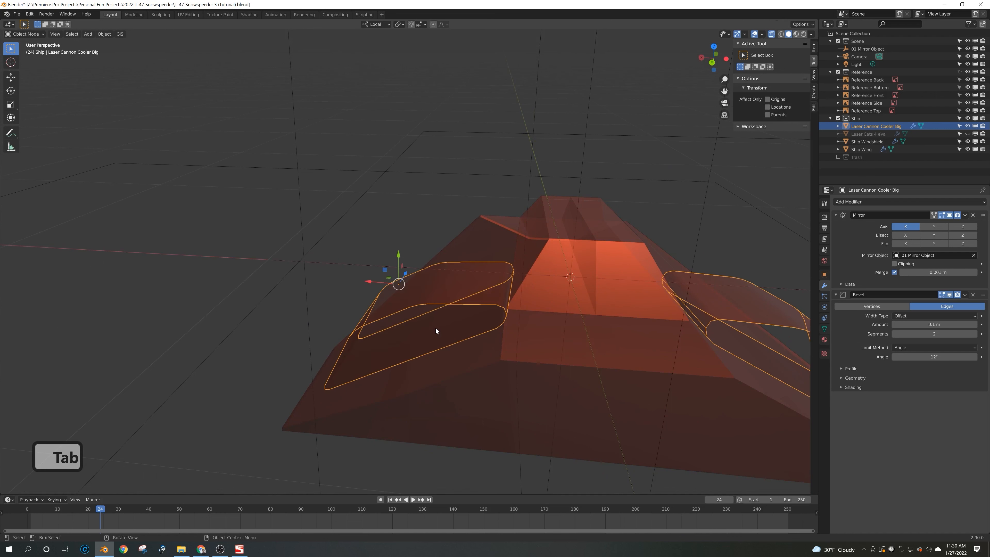
# Step: Turn off X-ray and check how both mirrored coolers sit on the hull from above and behind
pyautogui.hotkey('alt', 'z')
pyautogui.moveTo(439, 321); pyautogui.dragTo(632, 366, button='middle')
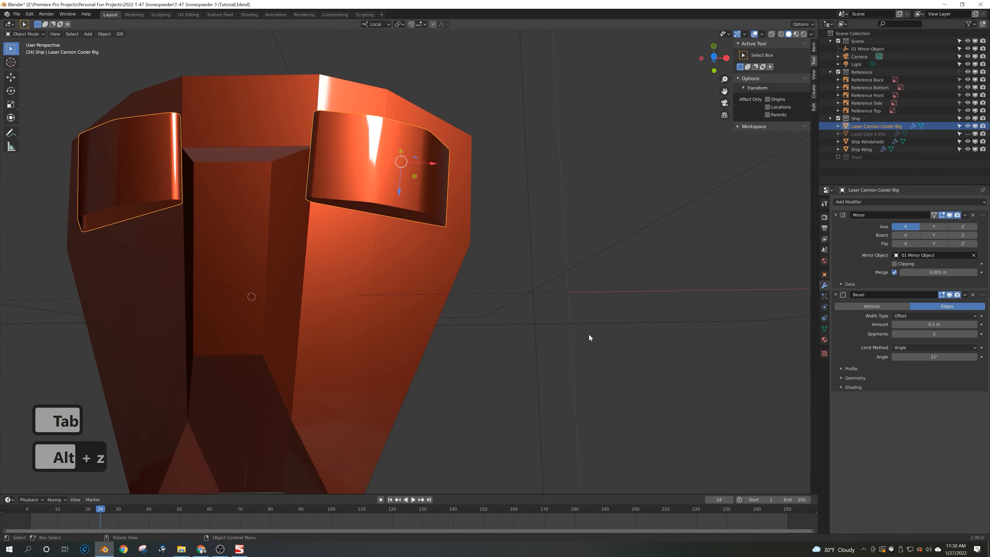
pyautogui.press('KP_7')
pyautogui.keyDown('shift'); pyautogui.moveTo(465, 275); pyautogui.dragTo(524, 263, button='middle'); pyautogui.keyUp('shift')
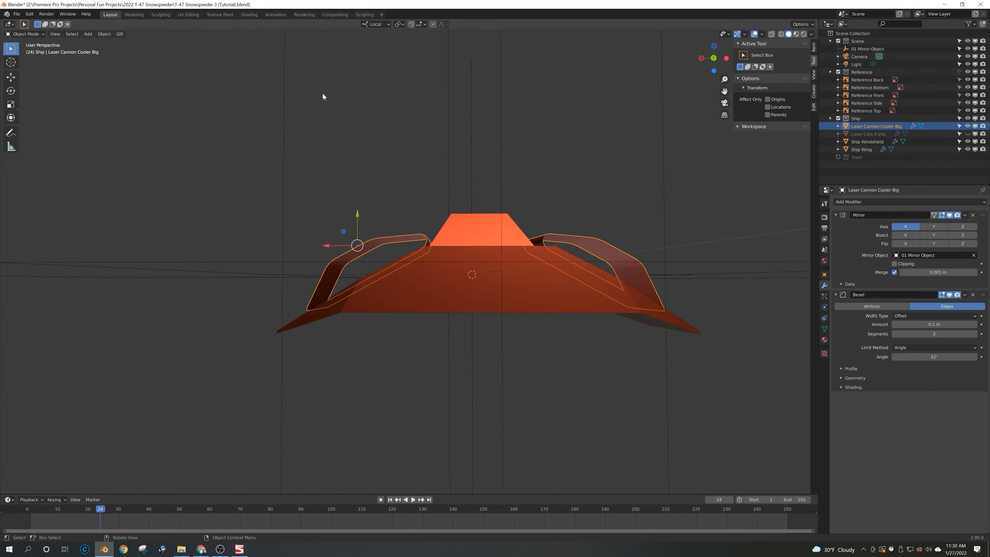
# Step: Create a custom transform orientation named "Cooler" from a face of the laser cannon cooler
pyautogui.click(375, 24)
pyautogui.press('Tab')
pyautogui.press('3')
pyautogui.moveTo(362, 234)
pyautogui.mouseDown(button='middle')
pyautogui.moveTo(393, 259)
pyautogui.moveTo(367, 240)
pyautogui.mouseUp(button='middle')
pyautogui.click(393, 258)
pyautogui.press('Tab')
pyautogui.press('Tab')
pyautogui.click(375, 25)
pyautogui.click(410, 49)
pyautogui.click(364, 114)
pyautogui.write('Cooler')
pyautogui.press('Return')
pyautogui.press('Tab')
pyautogui.press('Tab')
pyautogui.moveTo(454, 234); pyautogui.dragTo(383, 280, button='middle')
pyautogui.moveTo(361, 237); pyautogui.dragTo(487, 284, button='middle')
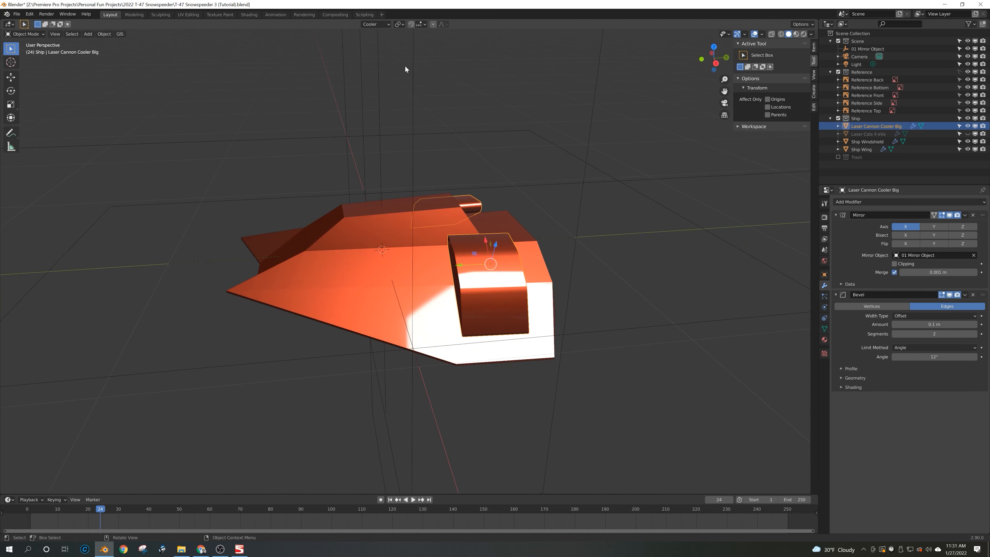
# Step: Try moving the cooler along the X axis of the Cooler orientation, and undo the move
pyautogui.click(381, 23)
pyautogui.click(636, 245)
pyautogui.moveTo(628, 245); pyautogui.dragTo(680, 231, button='middle')
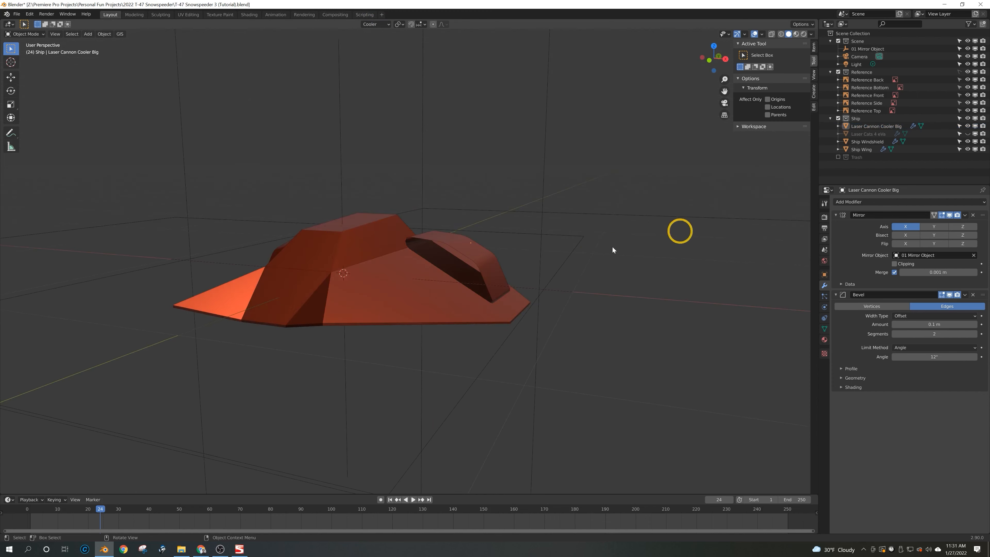
pyautogui.click(474, 263)
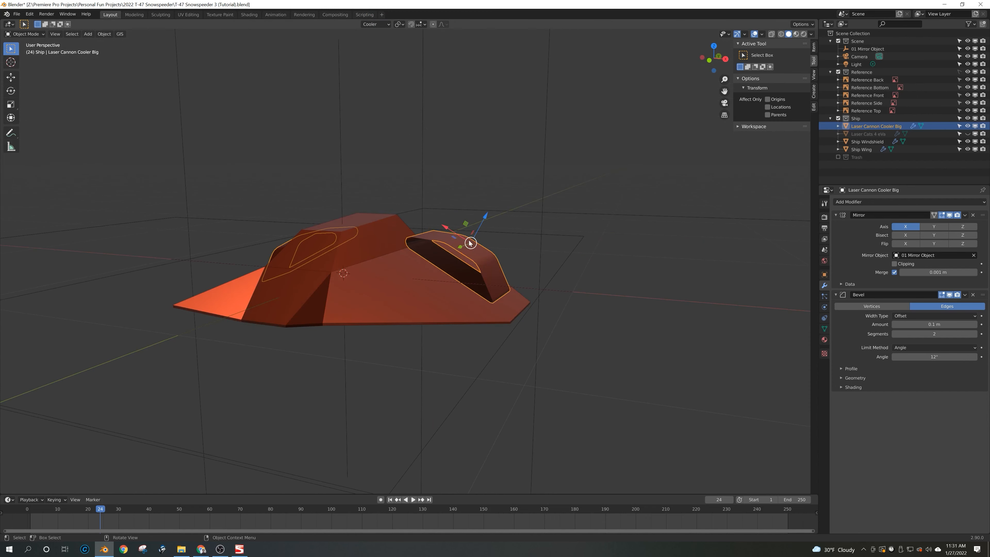
pyautogui.moveTo(441, 228)
pyautogui.mouseDown()
pyautogui.moveTo(428, 219)
pyautogui.moveTo(441, 230)
pyautogui.mouseUp()
pyautogui.hotkey('ctrl', 'z')
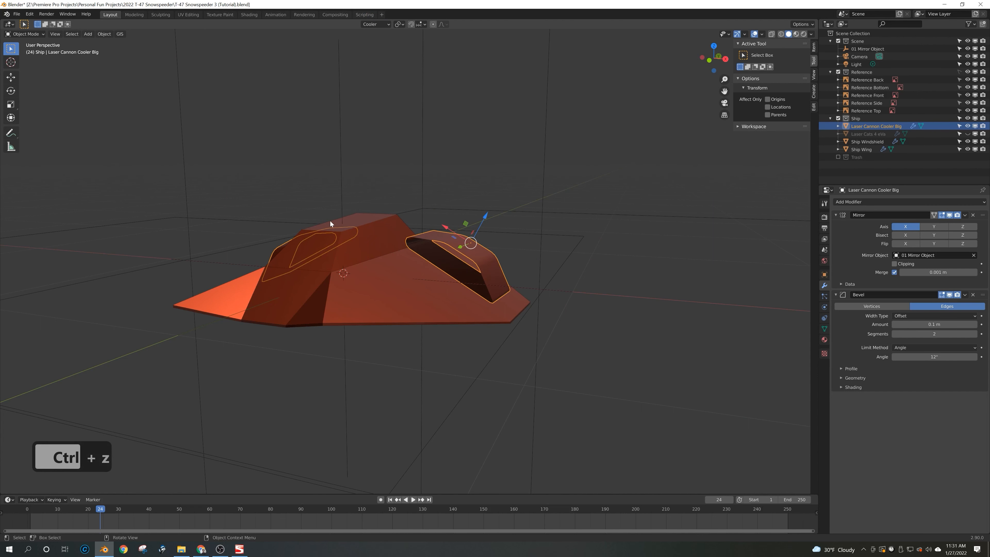
# Step: In top view with X-ray on, slide the cooler rearward along Cooler Y in two moves, the second about -0.030 m, to match the reference
pyautogui.press('KP_7')
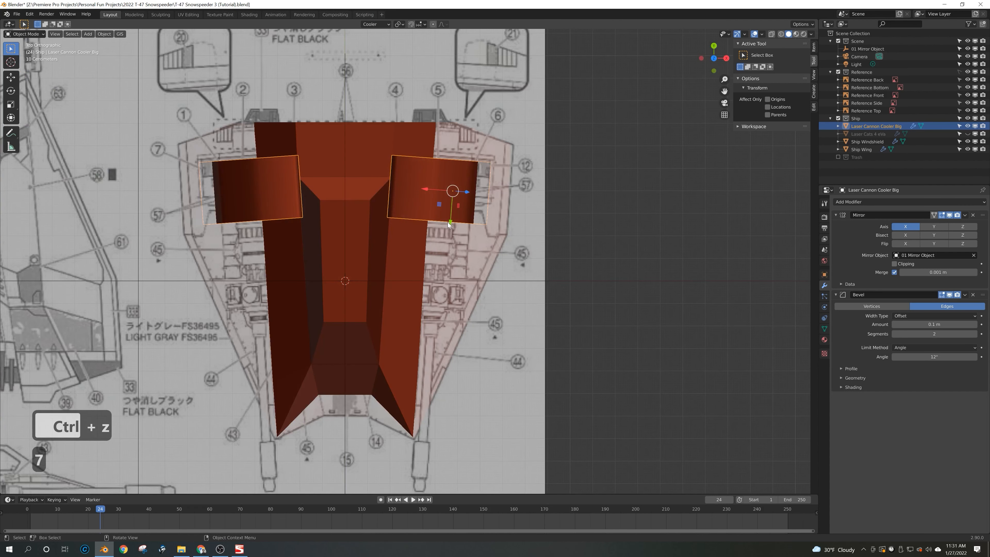
pyautogui.moveTo(450, 221); pyautogui.dragTo(461, 167)
pyautogui.hotkey('alt', 'z')
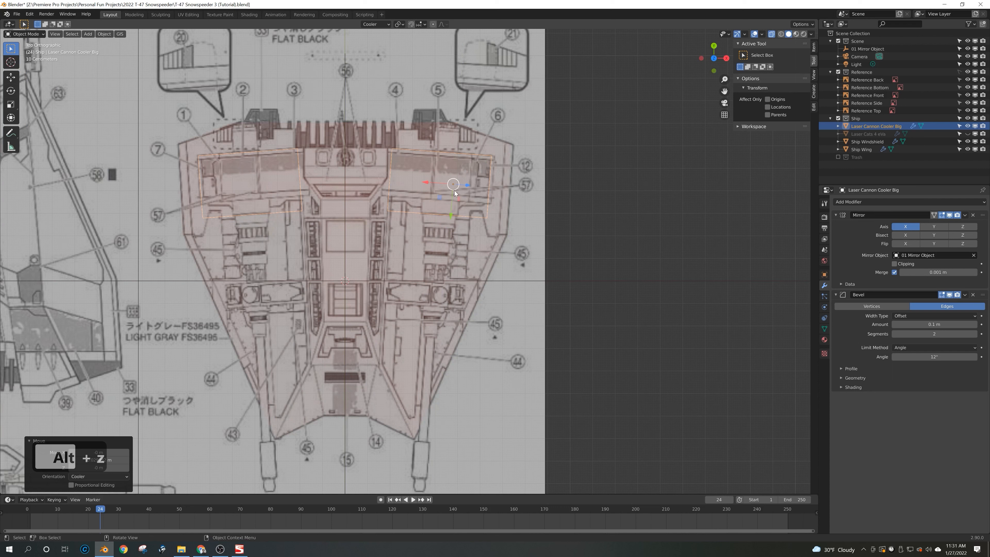
pyautogui.keyDown('shift'); pyautogui.moveTo(454, 197); pyautogui.dragTo(455, 194, button='middle'); pyautogui.keyUp('shift')
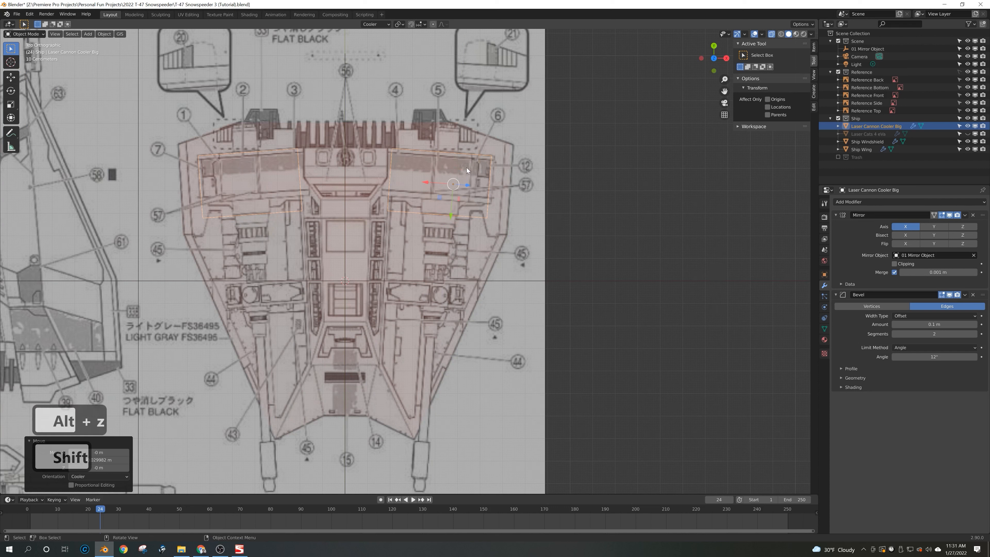
pyautogui.moveTo(451, 215)
pyautogui.keyDown('shift'); pyautogui.mouseDown()
pyautogui.moveTo(453, 204)
pyautogui.moveTo(451, 212)
pyautogui.mouseUp(); pyautogui.keyUp('shift')
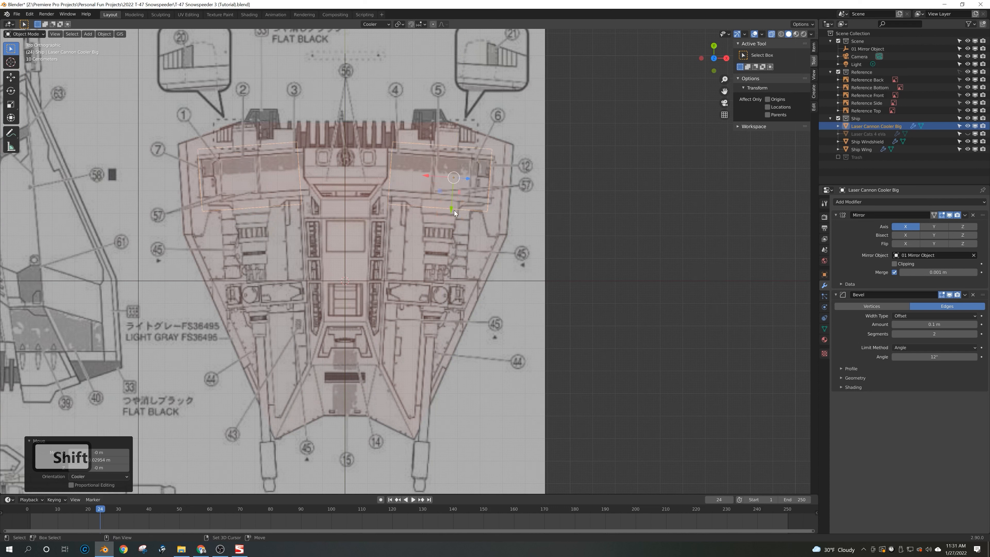
pyautogui.press('s')
pyautogui.press('y')
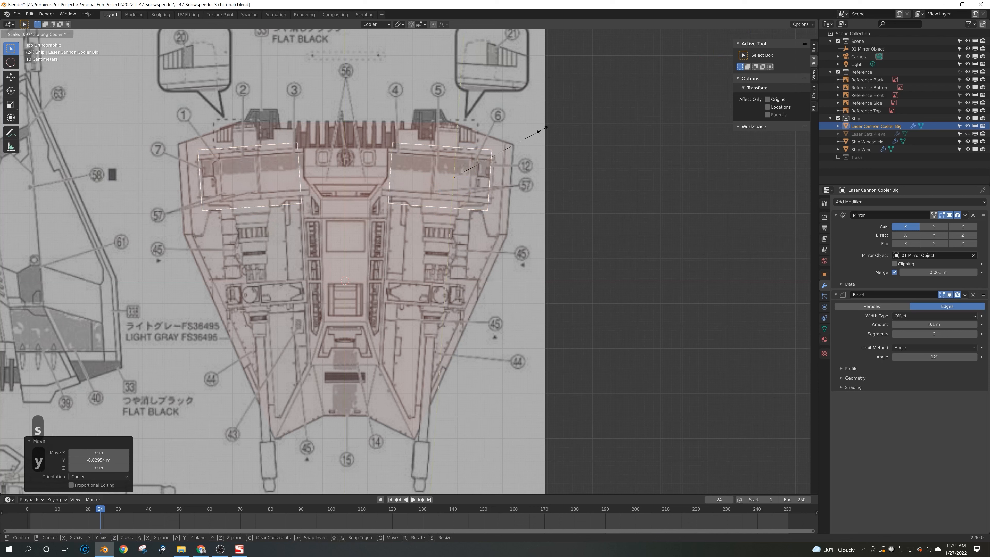
pyautogui.press('shift')
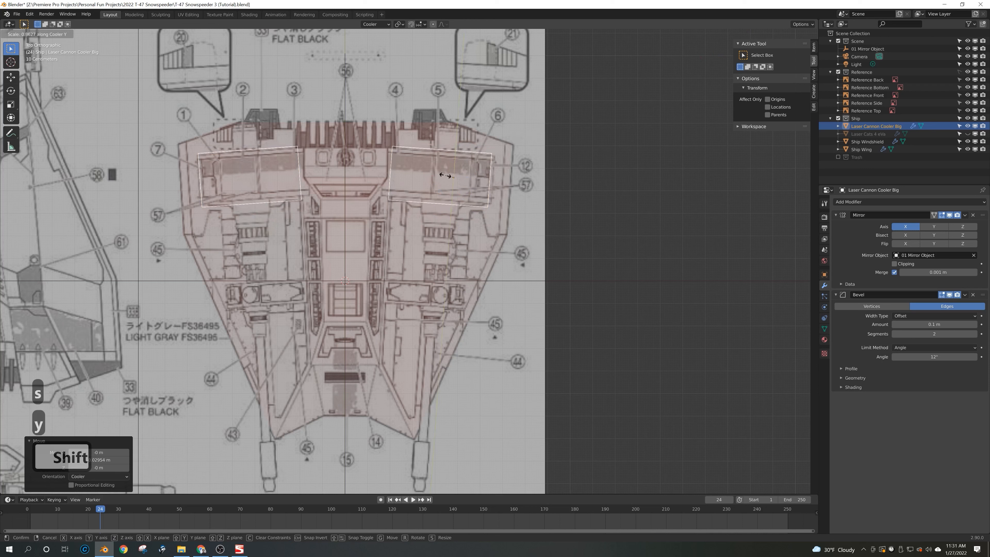
pyautogui.rightClick(456, 185)
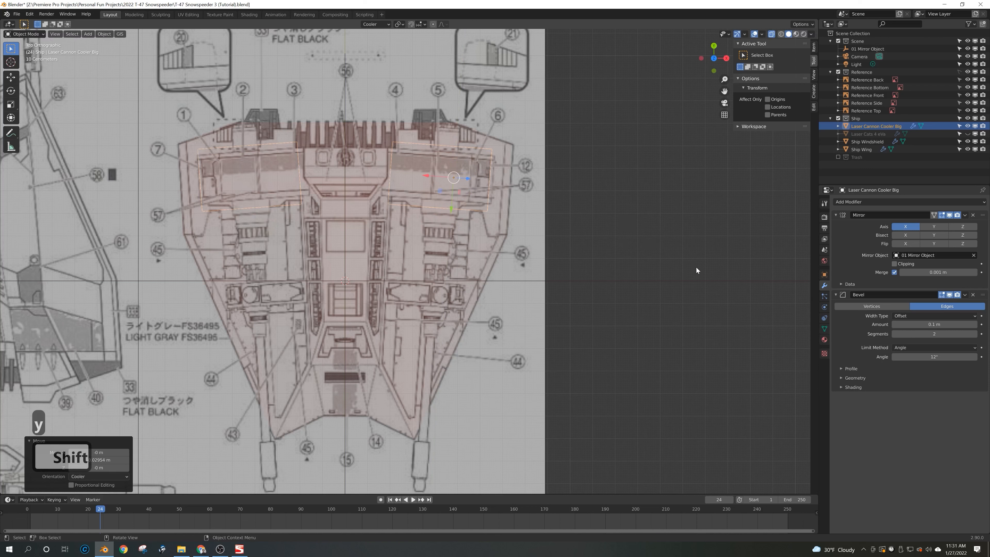
pyautogui.press('s')
pyautogui.press('y')
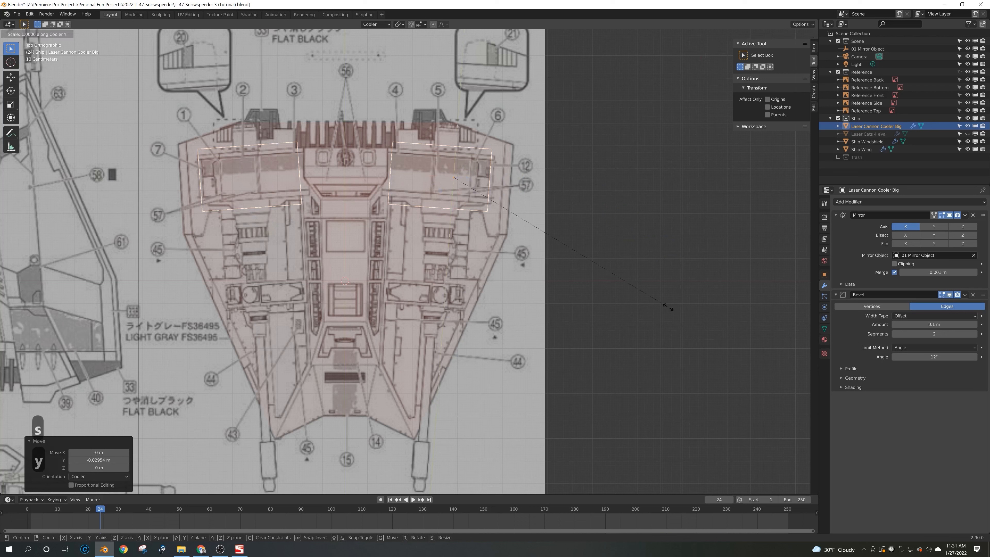
pyautogui.press('shift')
pyautogui.rightClick(421, 162)
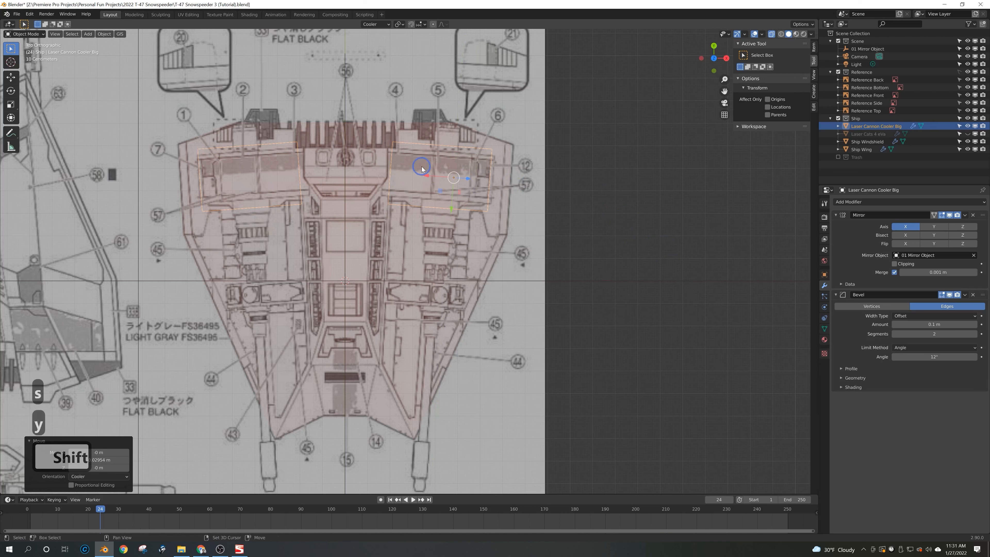
# Step: Scale the cooler down slightly along Cooler Y and shift it along that axis to fit the top reference
pyautogui.press('s')
pyautogui.press('y')
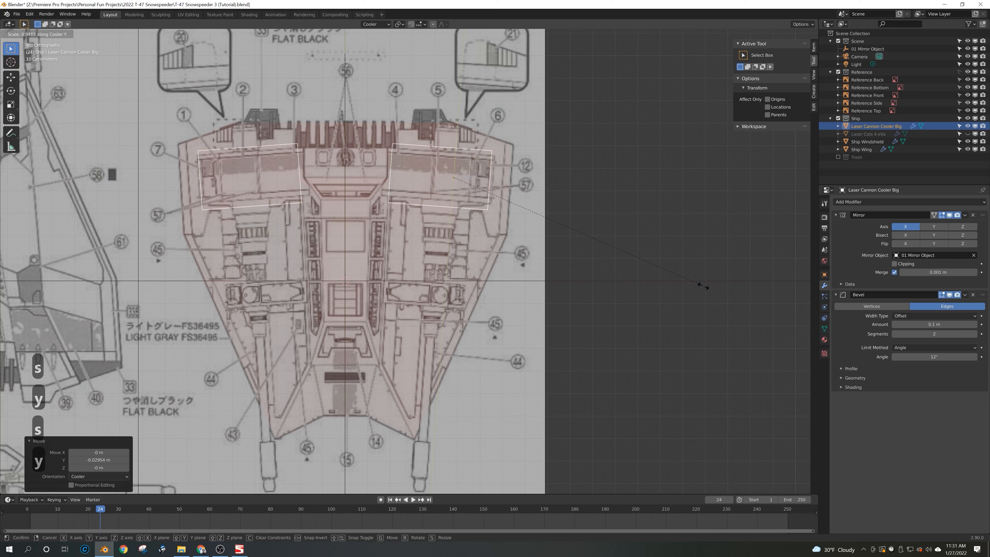
pyautogui.click(672, 270)
pyautogui.moveTo(452, 209); pyautogui.dragTo(545, 224)
pyautogui.moveTo(545, 225); pyautogui.dragTo(548, 165, button='middle')
# Step: Turn off X-ray and deselect the cooler in Object Mode
pyautogui.press('Tab')
pyautogui.hotkey('alt', 'z')
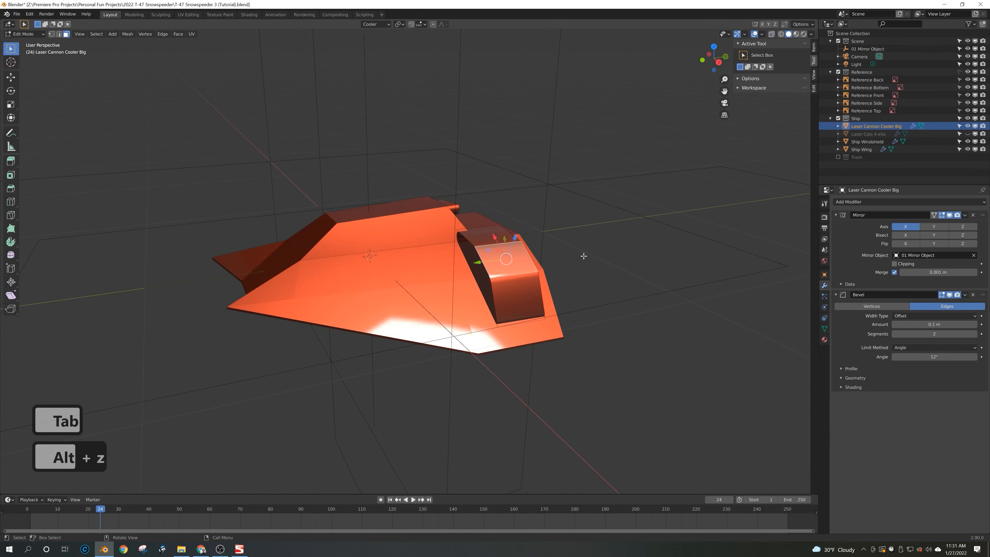
pyautogui.press('Tab')
pyautogui.click(583, 256)
pyautogui.moveTo(584, 256); pyautogui.dragTo(478, 236, button='middle')
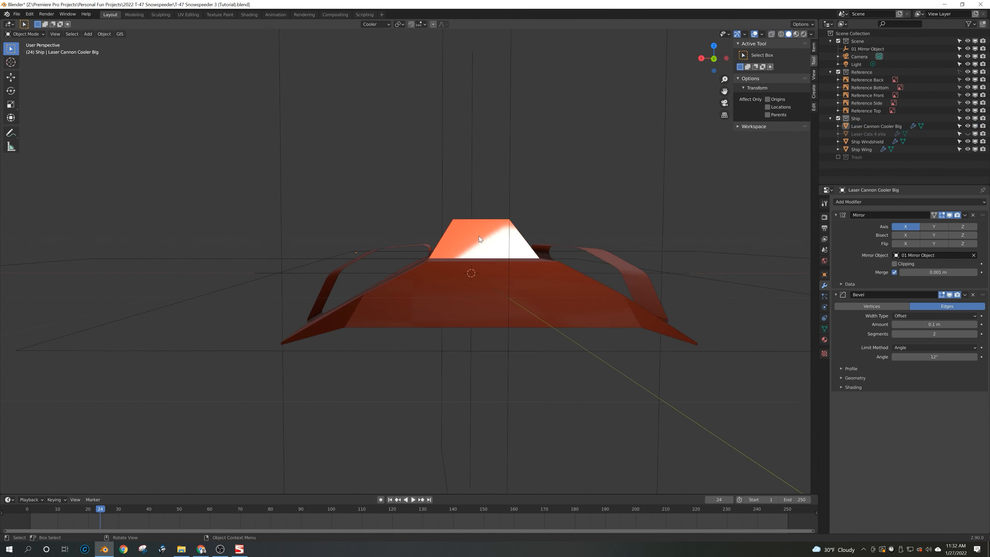
# Step: Disable the cooler's Bevel modifier in the viewport and render, and remove it from the stack
pyautogui.click(949, 295)
pyautogui.moveTo(698, 296); pyautogui.dragTo(732, 312, button='middle')
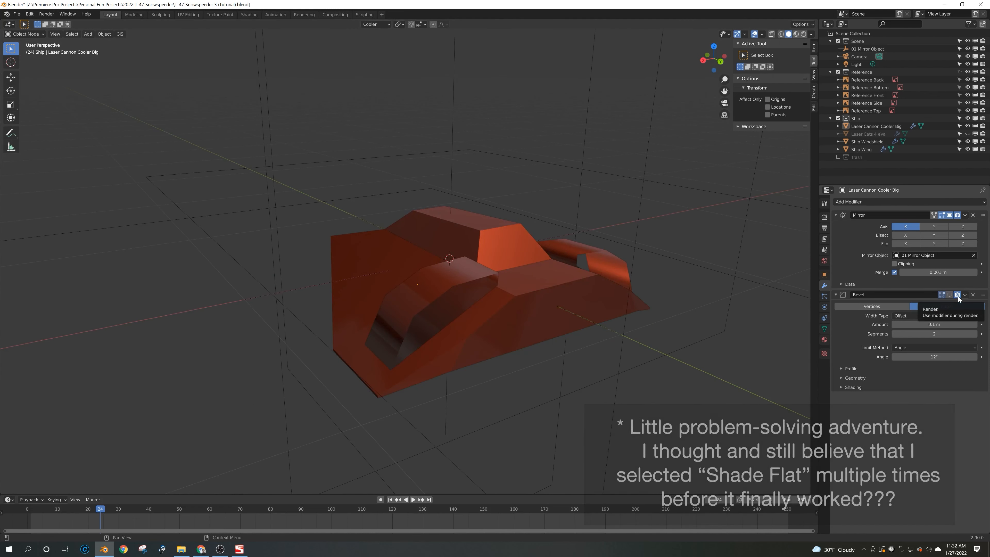
pyautogui.click(957, 296)
pyautogui.click(973, 295)
pyautogui.moveTo(699, 325); pyautogui.dragTo(581, 331, button='middle')
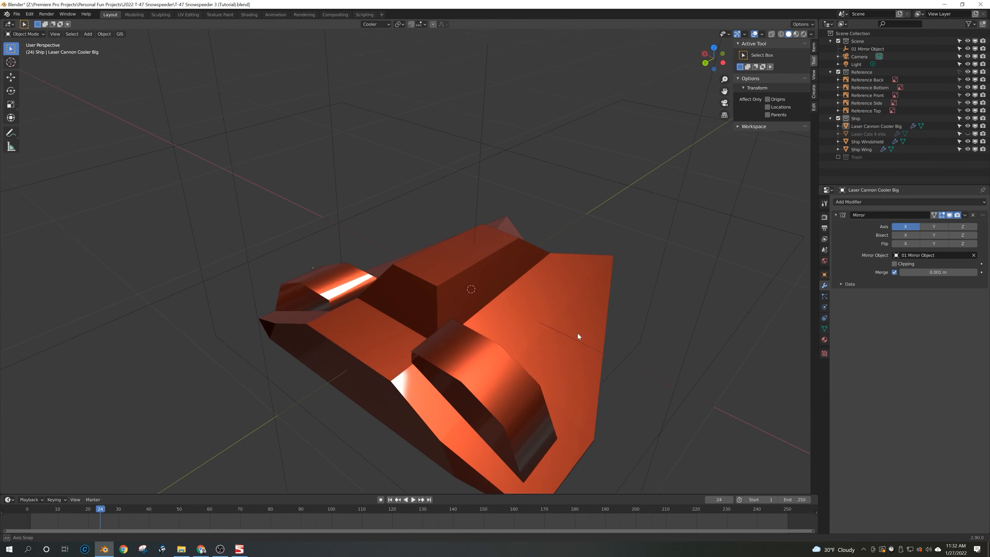
# Step: Try to change the laser cannon cooler's surface shading with Shade Smooth
pyautogui.rightClick(318, 281)
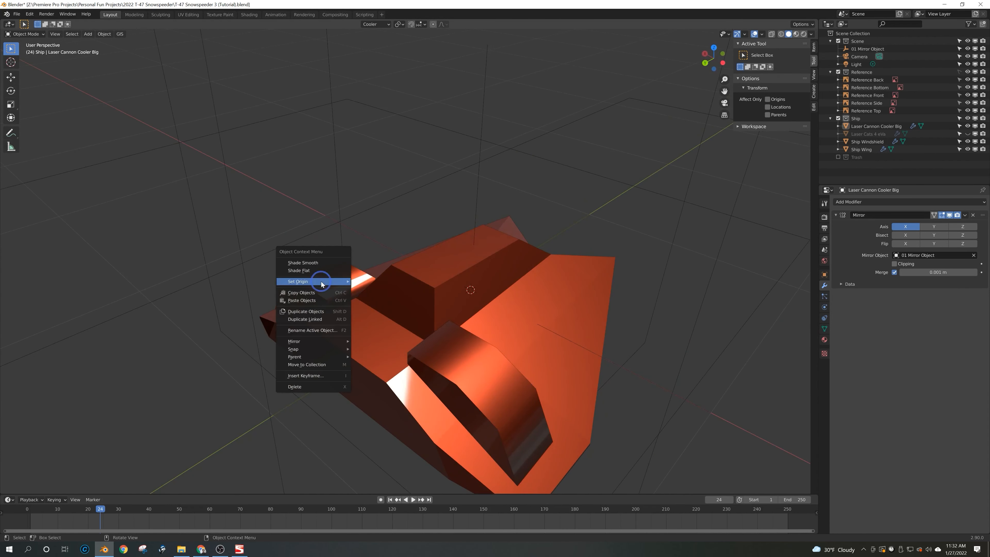
pyautogui.click(311, 264)
pyautogui.moveTo(309, 270)
pyautogui.mouseDown(button='middle')
pyautogui.moveTo(347, 283)
pyautogui.moveTo(497, 264)
pyautogui.moveTo(498, 283)
pyautogui.mouseUp(button='middle')
pyautogui.rightClick(490, 241)
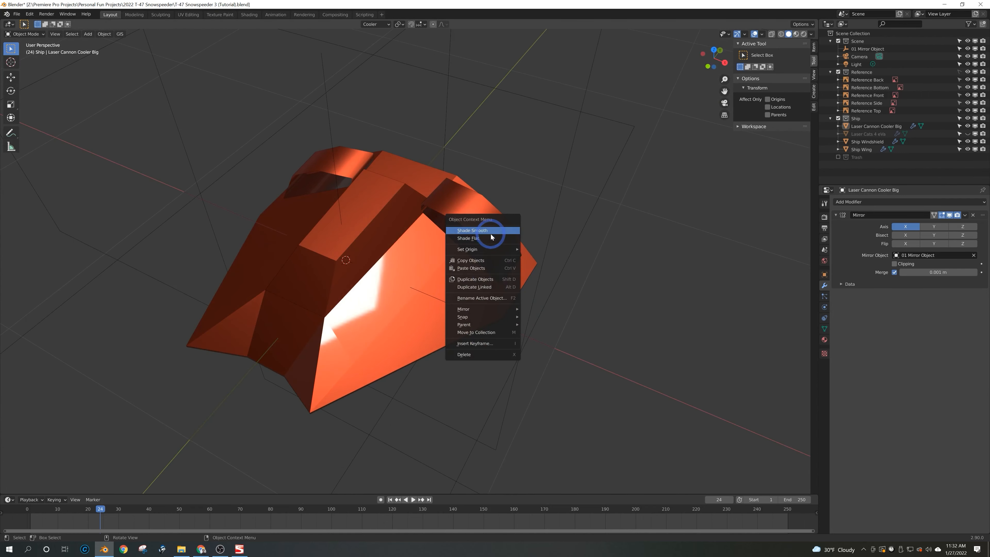
pyautogui.click(482, 231)
pyautogui.rightClick(472, 223)
pyautogui.click(472, 224)
pyautogui.moveTo(473, 224); pyautogui.dragTo(440, 233, button='middle')
# Step: Examine the cooler's shading and shape from several sides in Edit Mode and Object Mode
pyautogui.press('Tab')
pyautogui.moveTo(470, 265); pyautogui.dragTo(674, 343, button='middle')
pyautogui.press('Tab')
pyautogui.keyDown('shift'); pyautogui.moveTo(514, 260); pyautogui.dragTo(379, 282, button='middle'); pyautogui.keyUp('shift')
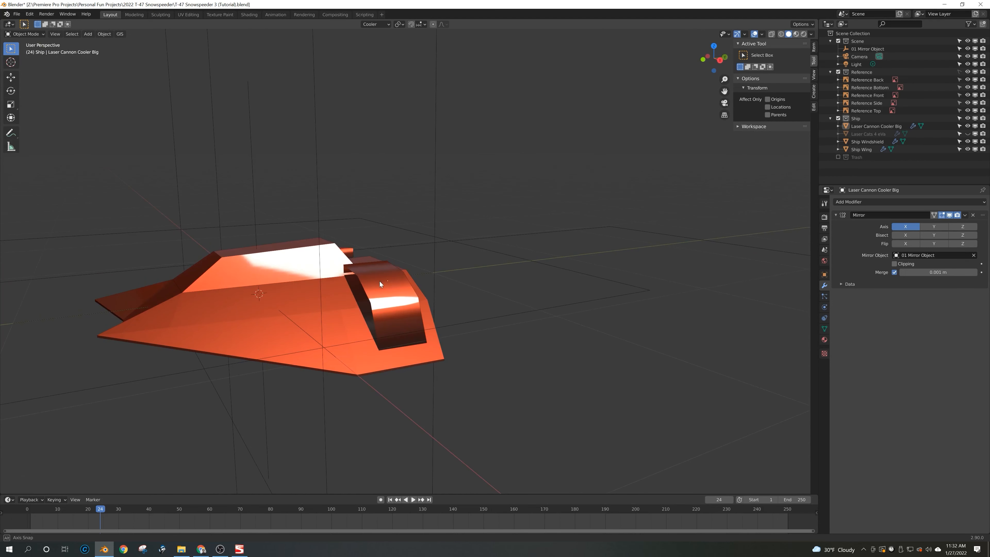
pyautogui.click(379, 291)
pyautogui.scroll(3, 379, 292)
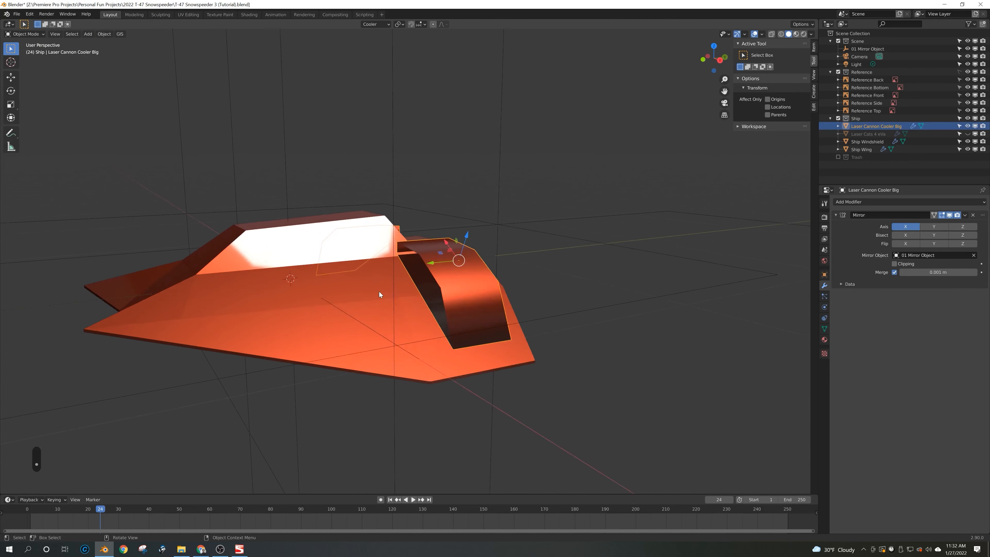
pyautogui.moveTo(494, 291); pyautogui.dragTo(523, 298, button='middle')
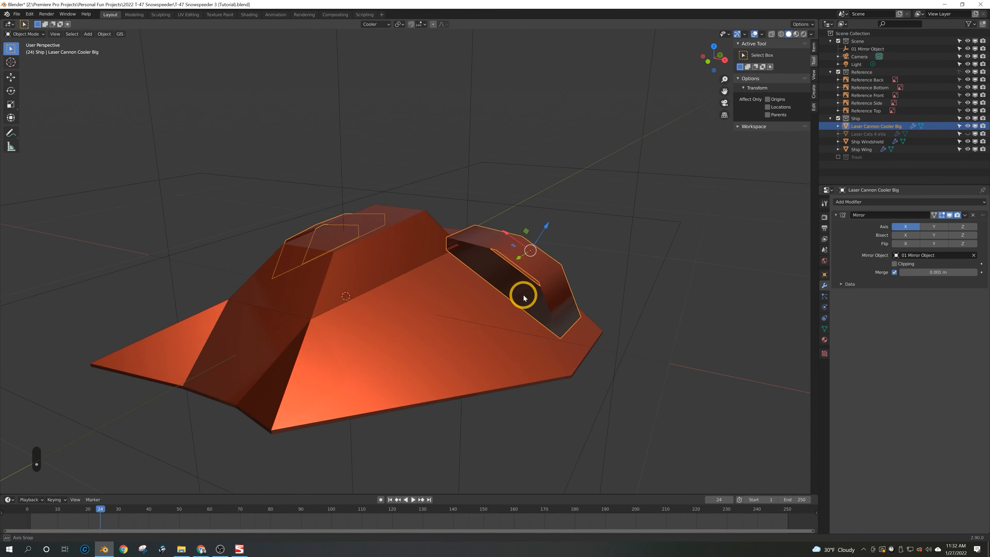
pyautogui.click(602, 226)
pyautogui.moveTo(579, 243); pyautogui.dragTo(525, 266, button='middle')
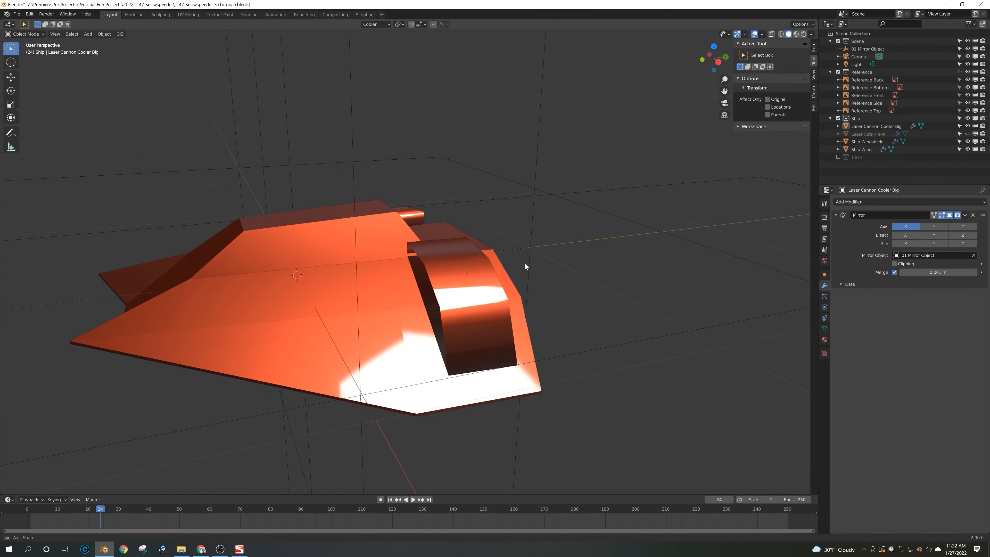
# Step: Deselect the cooler and save the snowspeeder file
pyautogui.click(490, 299)
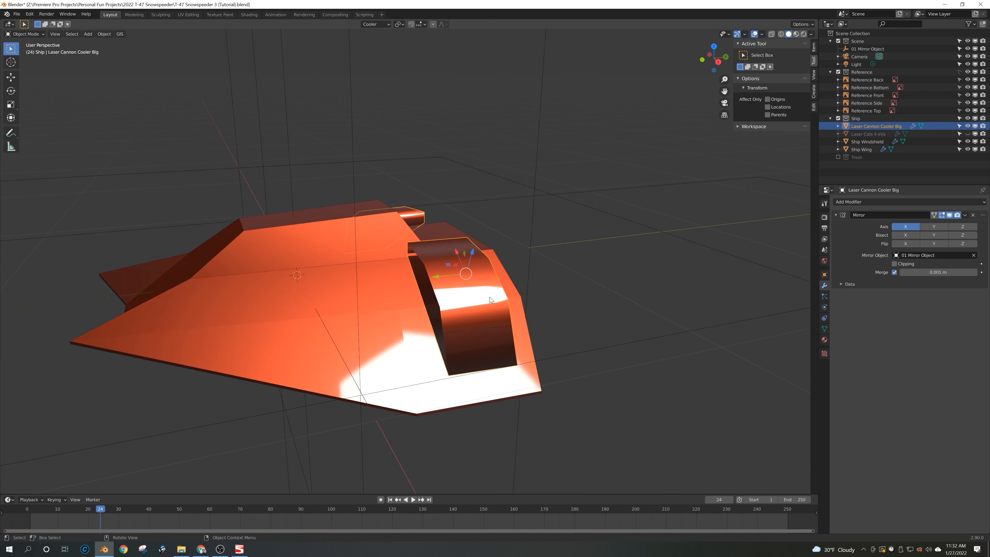
pyautogui.click(543, 216)
pyautogui.moveTo(556, 245); pyautogui.dragTo(457, 269, button='middle')
pyautogui.hotkey('ctrl', 's')
# Step: Try adding a new Bevel modifier to the cooler, and remove it again
pyautogui.moveTo(404, 287); pyautogui.dragTo(547, 289, button='middle')
pyautogui.click(885, 203)
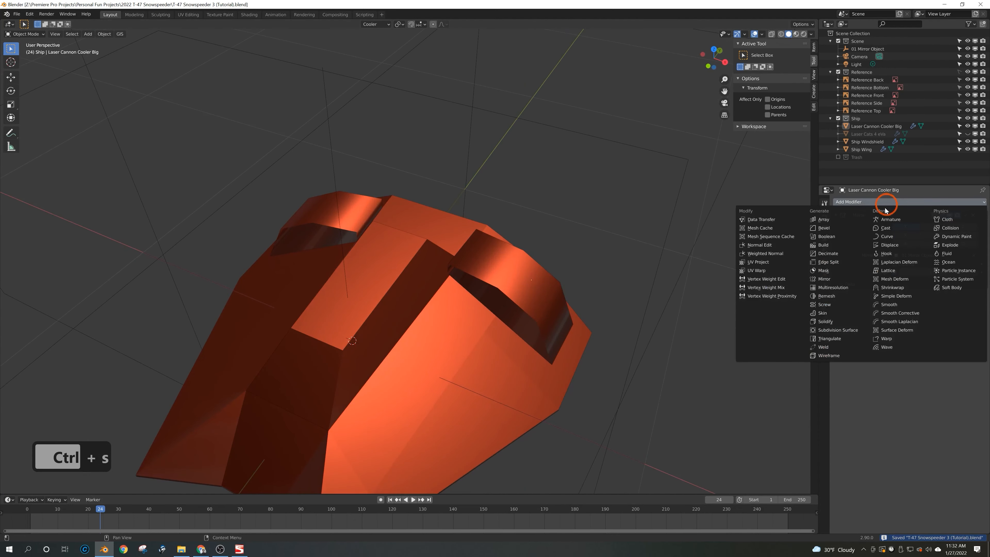
pyautogui.click(834, 228)
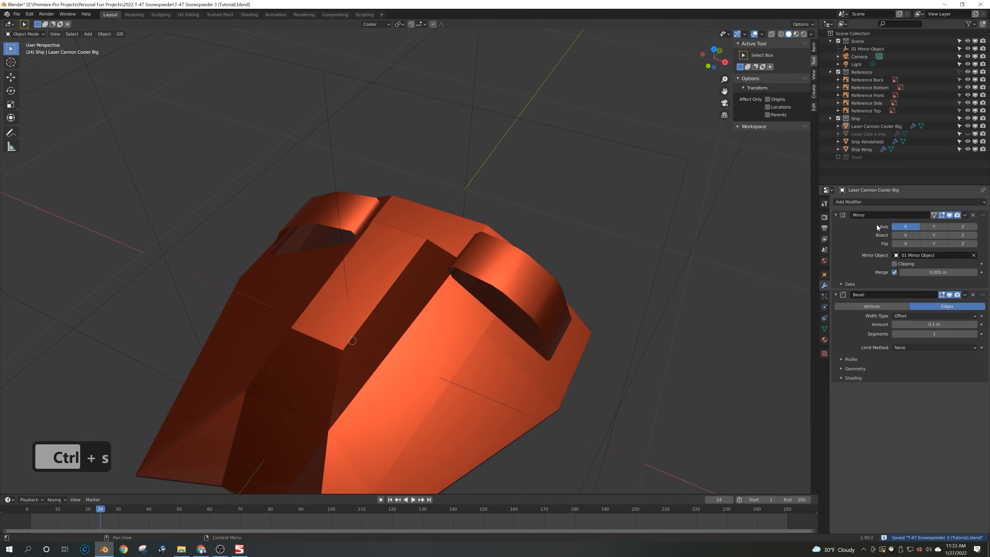
pyautogui.click(973, 294)
pyautogui.moveTo(573, 311)
pyautogui.mouseDown(button='middle')
pyautogui.moveTo(581, 320)
pyautogui.moveTo(574, 283)
pyautogui.moveTo(569, 303)
pyautogui.mouseUp(button='middle')
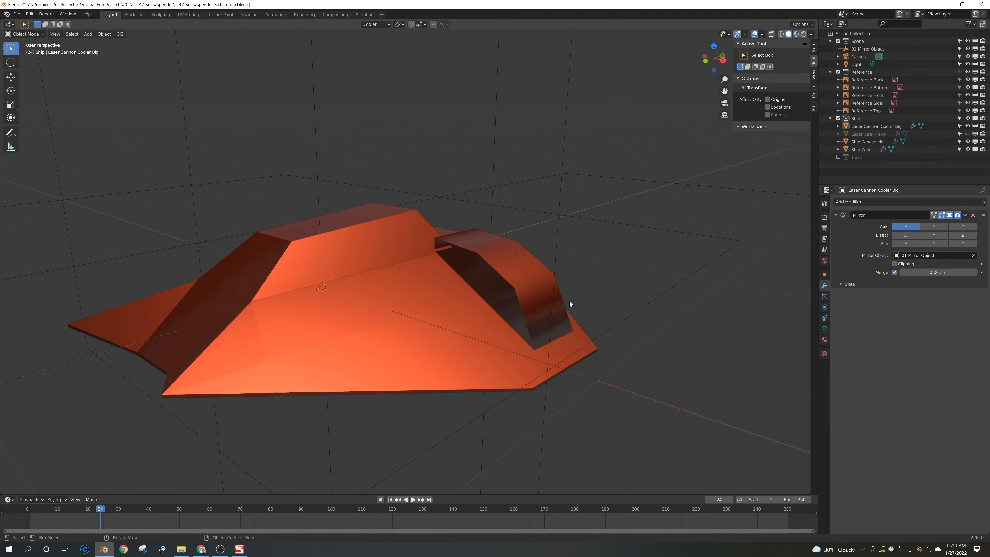
# Step: Check the Normals settings, including Auto Smooth, in the cooler's mesh data
pyautogui.click(824, 329)
pyautogui.click(833, 334)
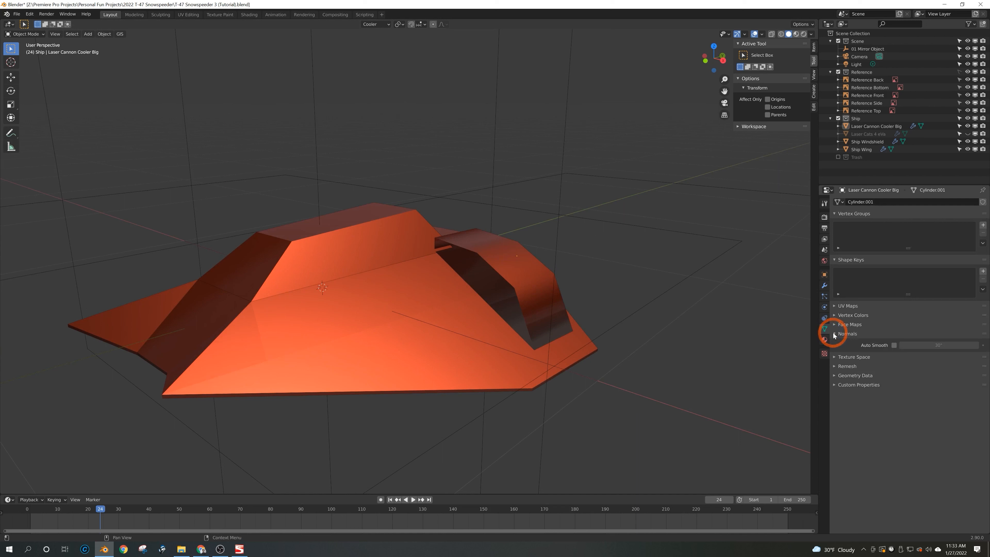
pyautogui.click(834, 334)
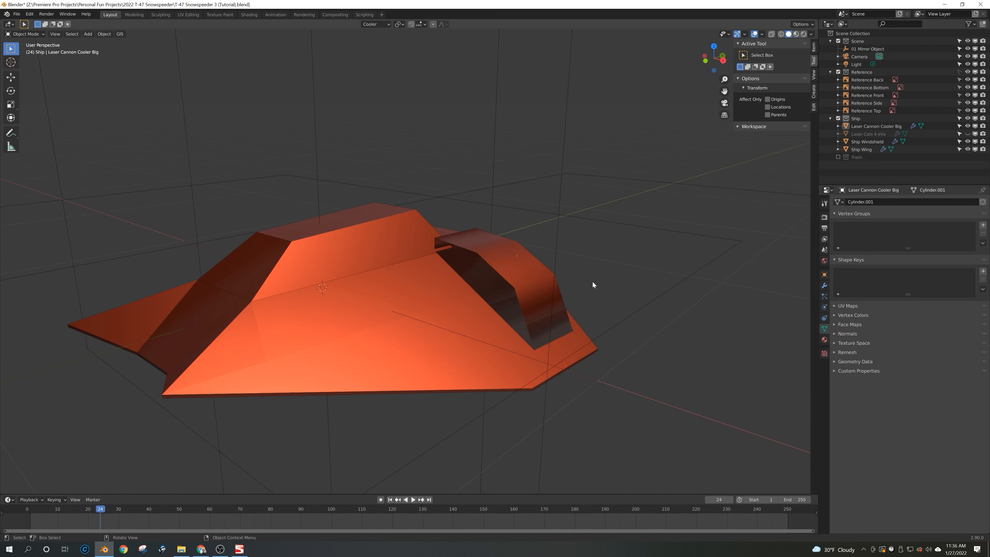
# Step: Select the laser cannon cooler and inspect its mesh up close in Edit Mode with vertex selection
pyautogui.moveTo(592, 283); pyautogui.dragTo(494, 303, button='middle')
pyautogui.click(412, 317)
pyautogui.moveTo(411, 317); pyautogui.dragTo(487, 276, button='middle')
pyautogui.press('Tab')
pyautogui.press('1')
pyautogui.scroll(1, 530, 276)
pyautogui.scroll(1, 559, 281)
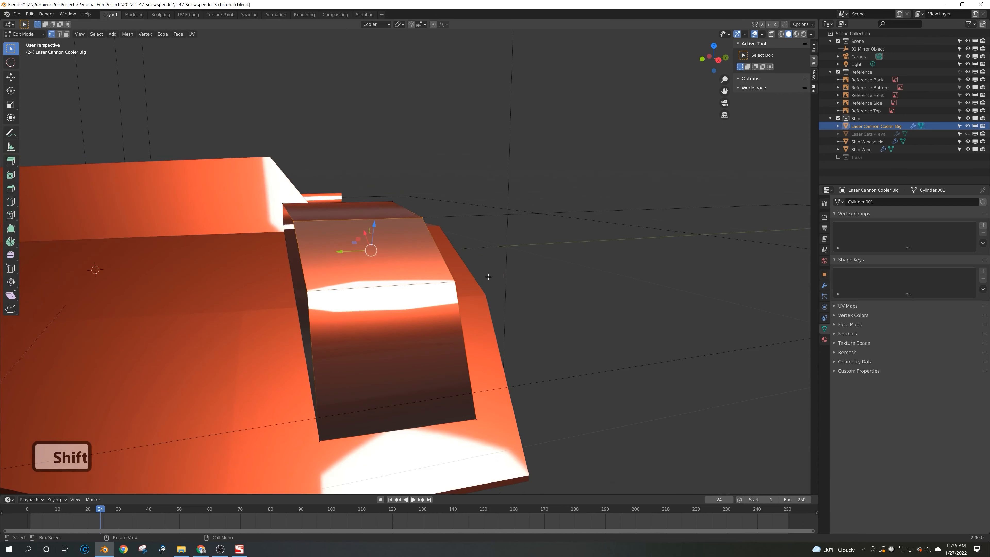
# Step: Leave Edit Mode, try smooth shading on the laser cannon cooler, and set it back to flat shading
pyautogui.press('Tab')
pyautogui.rightClick(424, 281)
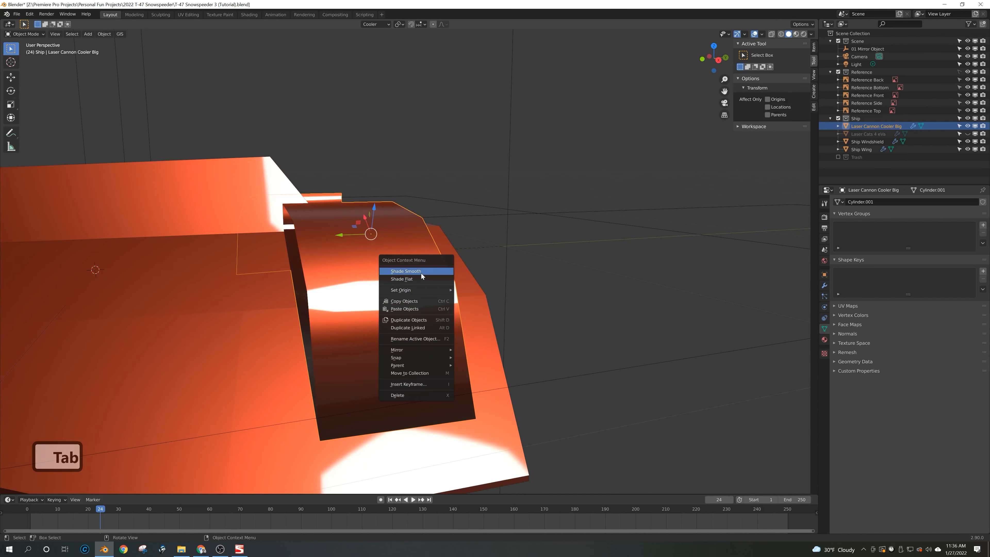
pyautogui.click(421, 272)
pyautogui.rightClick(420, 275)
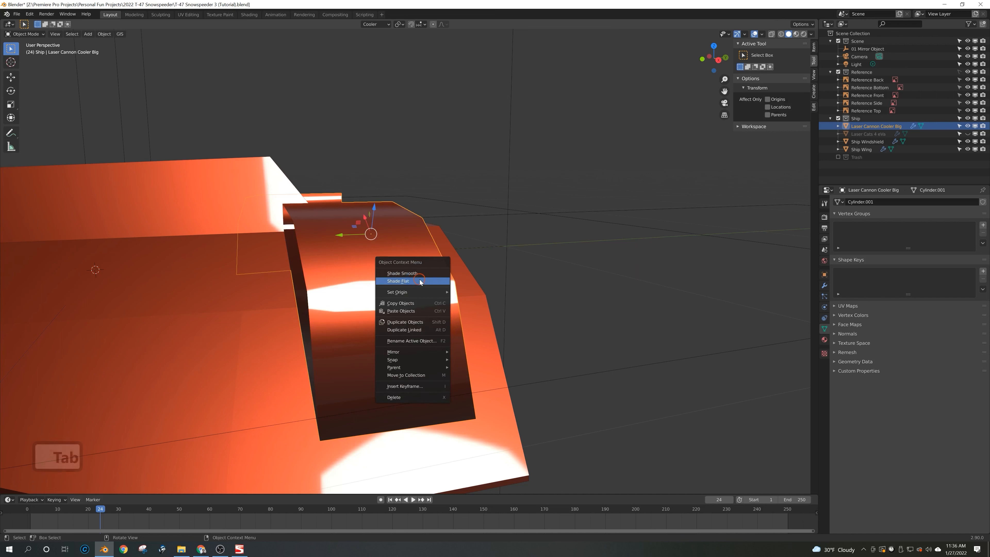
pyautogui.click(419, 279)
# Step: Save the snowspeeder file and unhide the laser cannons to view them together with the cooler
pyautogui.moveTo(419, 278)
pyautogui.mouseDown(button='middle')
pyautogui.moveTo(497, 320)
pyautogui.moveTo(577, 200)
pyautogui.moveTo(548, 283)
pyautogui.moveTo(470, 312)
pyautogui.mouseUp(button='middle')
pyautogui.hotkey('ctrl', 's')
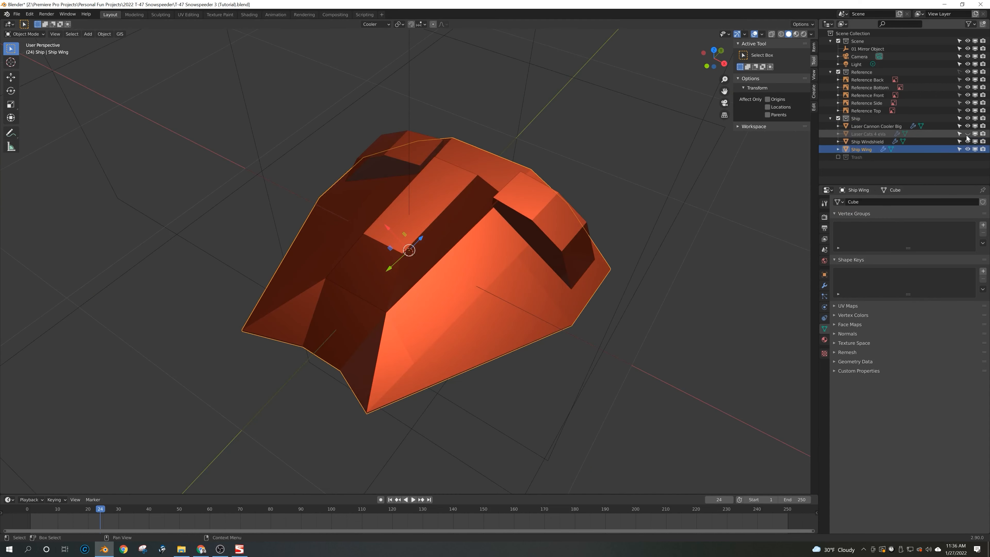
pyautogui.click(967, 134)
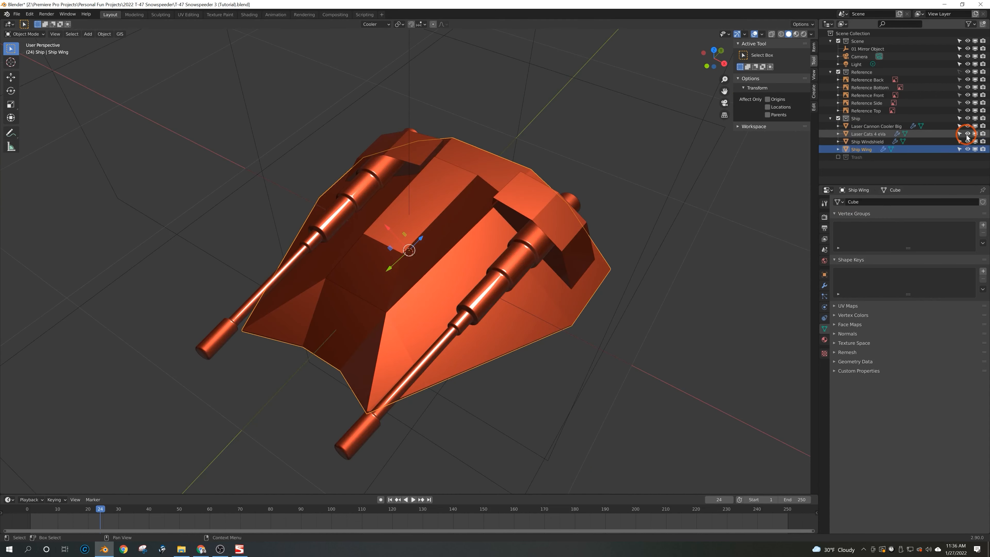
pyautogui.moveTo(636, 239); pyautogui.dragTo(627, 217, button='middle')
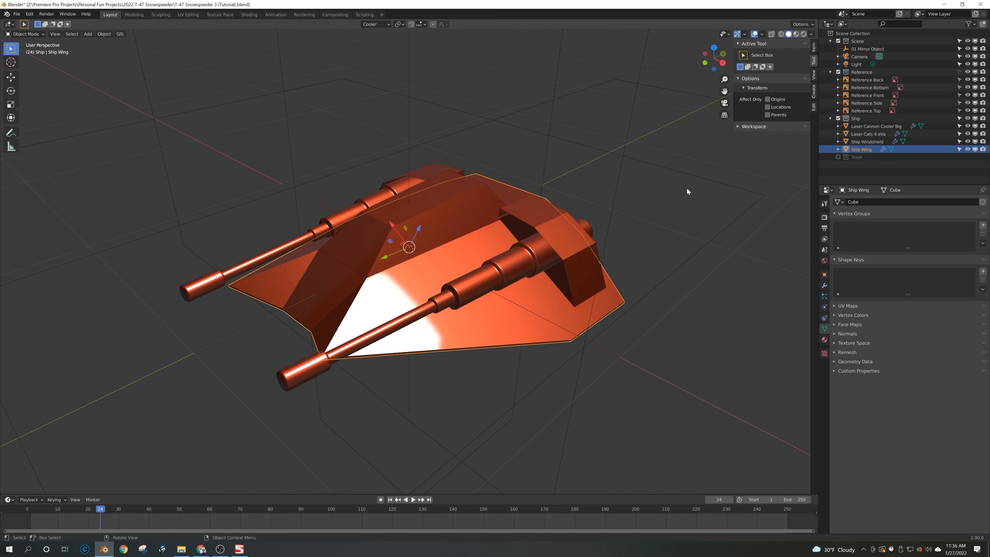
# Step: Add a centred loop cut across the cooler and delete its rear-half vertices in the X-ray right side view
pyautogui.hotkey('ctrl', 'r')
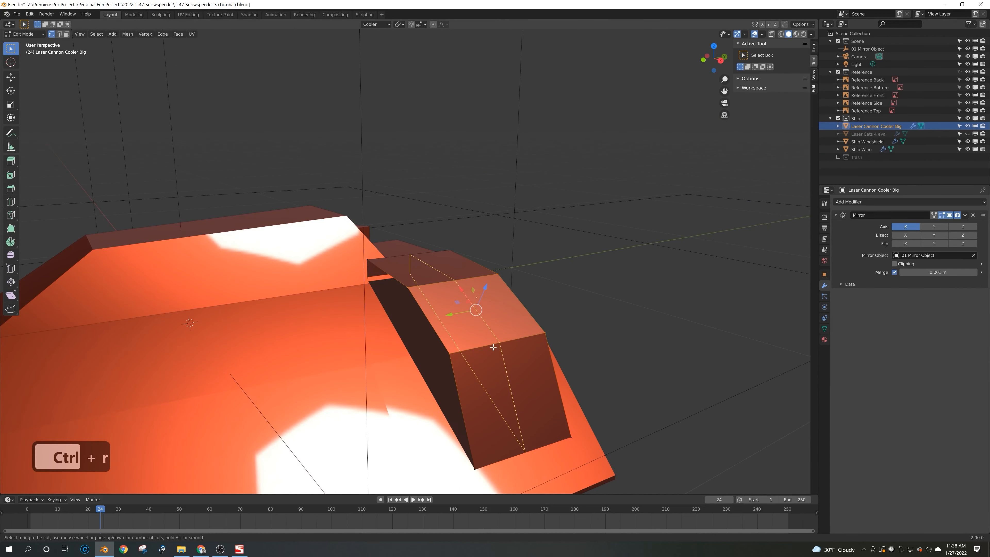
pyautogui.click(492, 347)
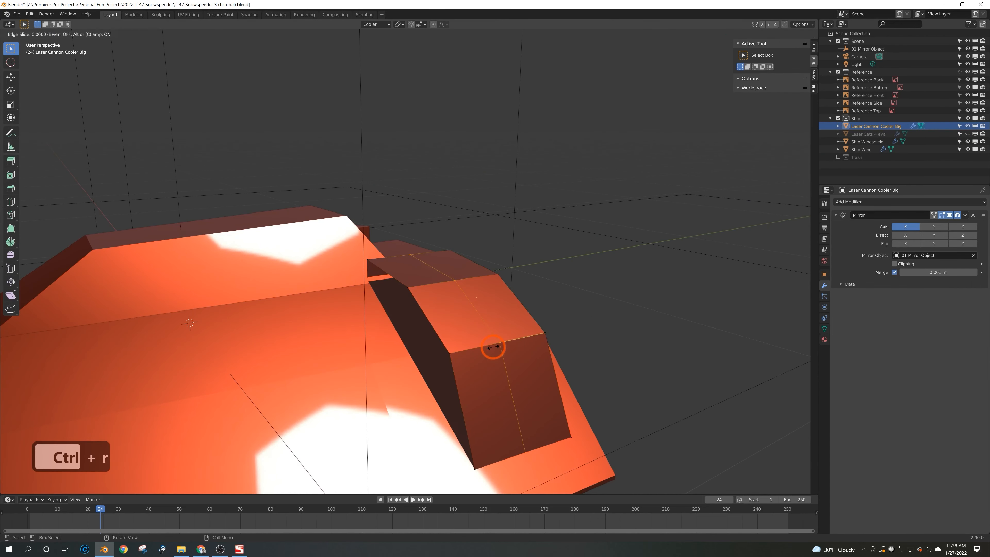
pyautogui.press('KP_1')
pyautogui.press('KP_3')
pyautogui.hotkey('alt', 'z')
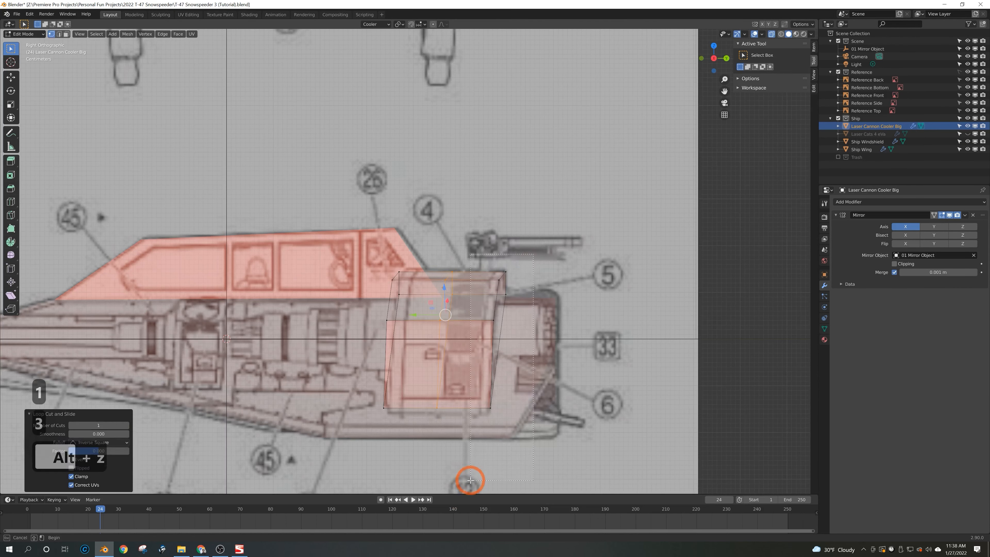
pyautogui.moveTo(471, 479); pyautogui.dragTo(546, 250)
pyautogui.rightClick(543, 378)
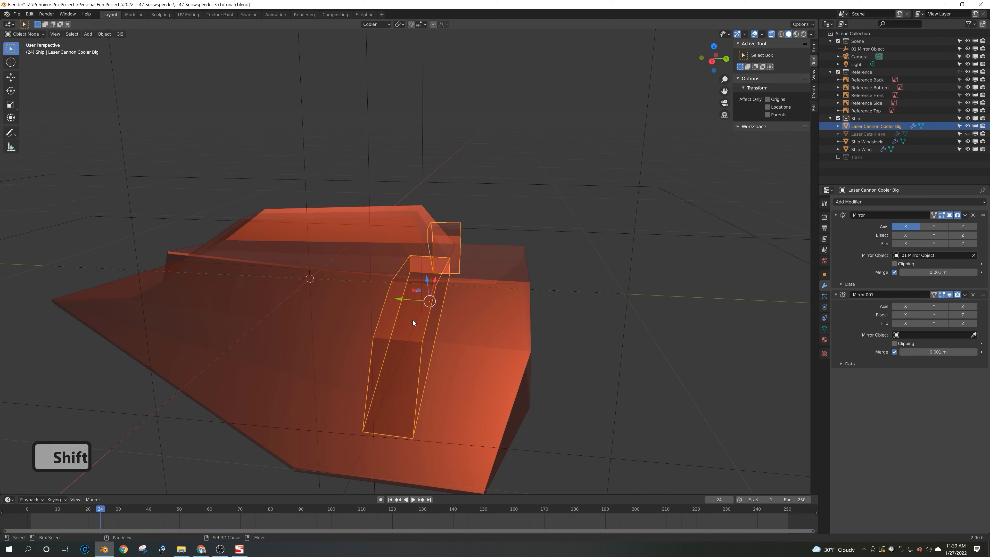
# Step: Snap the 3D cursor to the selected cooler, and deselect the cooler in Object Mode
pyautogui.hotkey('shift', 's')
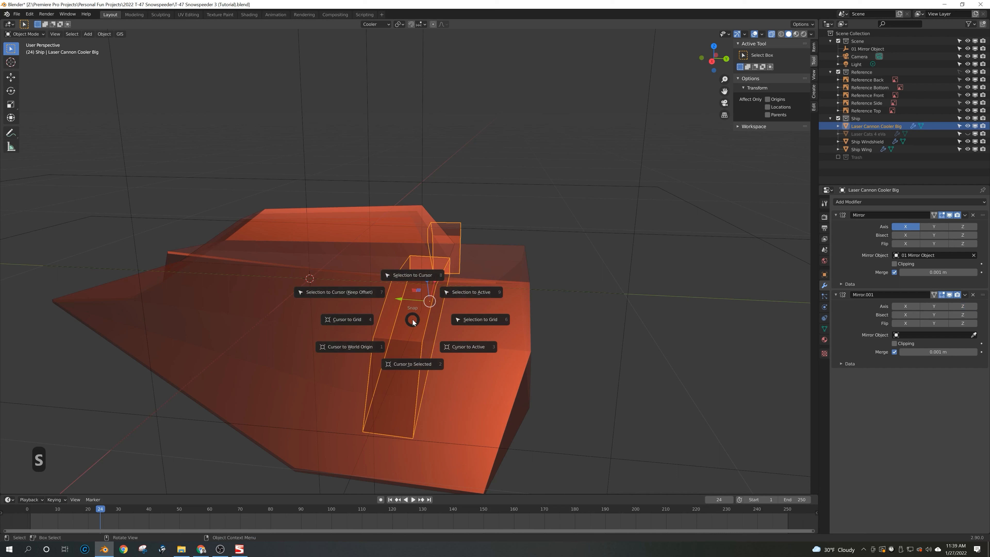
pyautogui.click(414, 365)
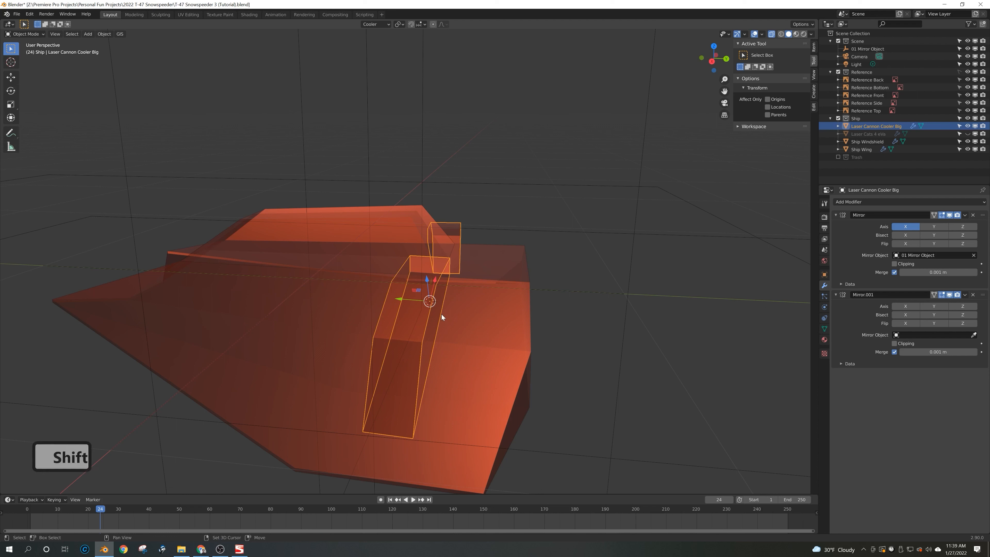
pyautogui.hotkey('shift', 'a')
pyautogui.press('Tab')
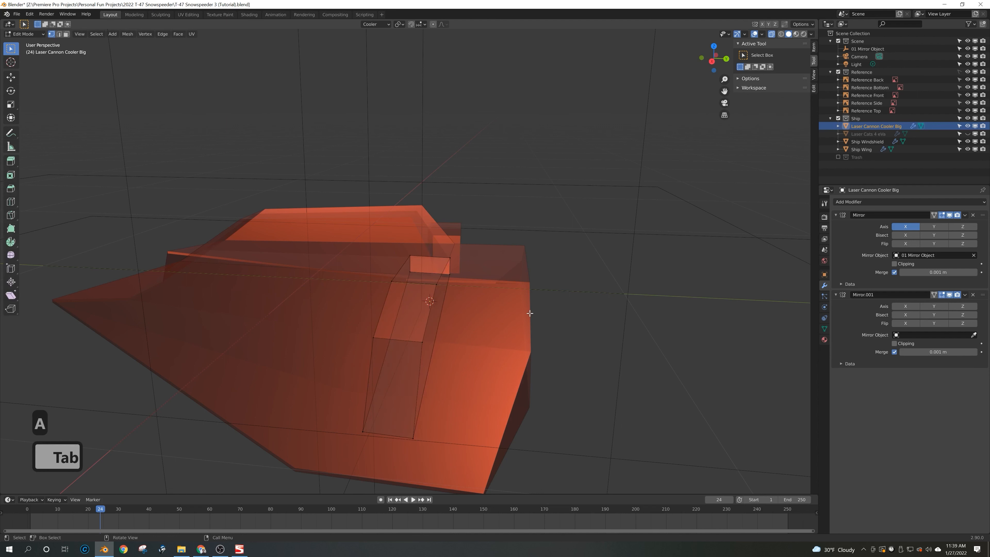
pyautogui.press('Tab')
pyautogui.click(557, 313)
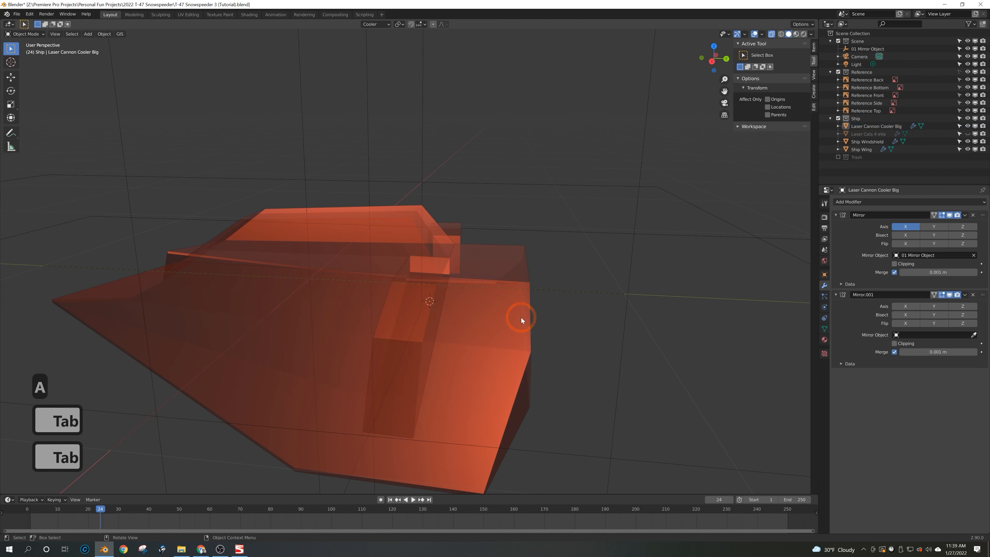
# Step: Add a Plain Axes empty at the 3D cursor on the cooler
pyautogui.hotkey('shift', 'a')
pyautogui.moveTo(521, 317)
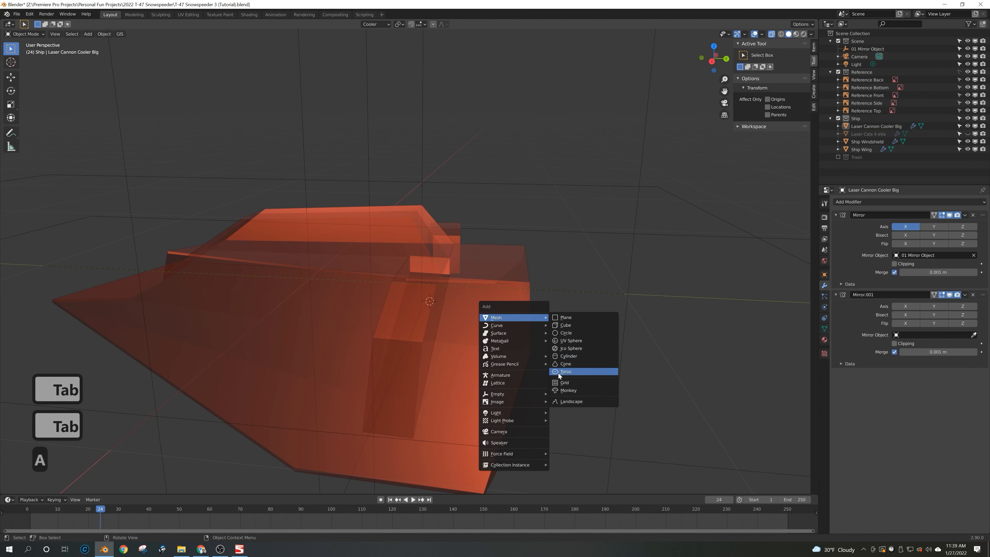
pyautogui.click(530, 394)
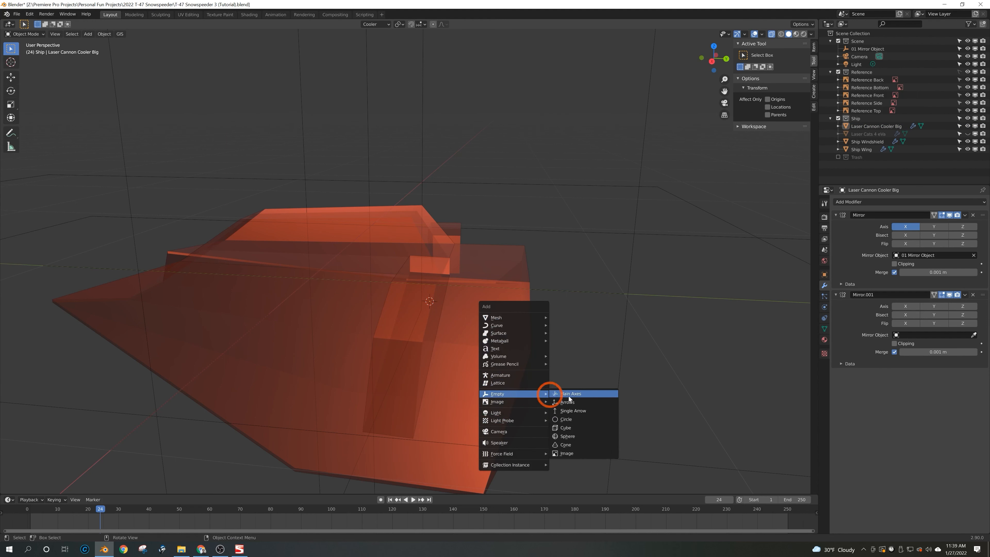
pyautogui.click(579, 394)
# Step: Align the new empty to the custom Cooler transform orientation and check its tilt from several angles
pyautogui.moveTo(513, 321); pyautogui.dragTo(584, 319, button='middle')
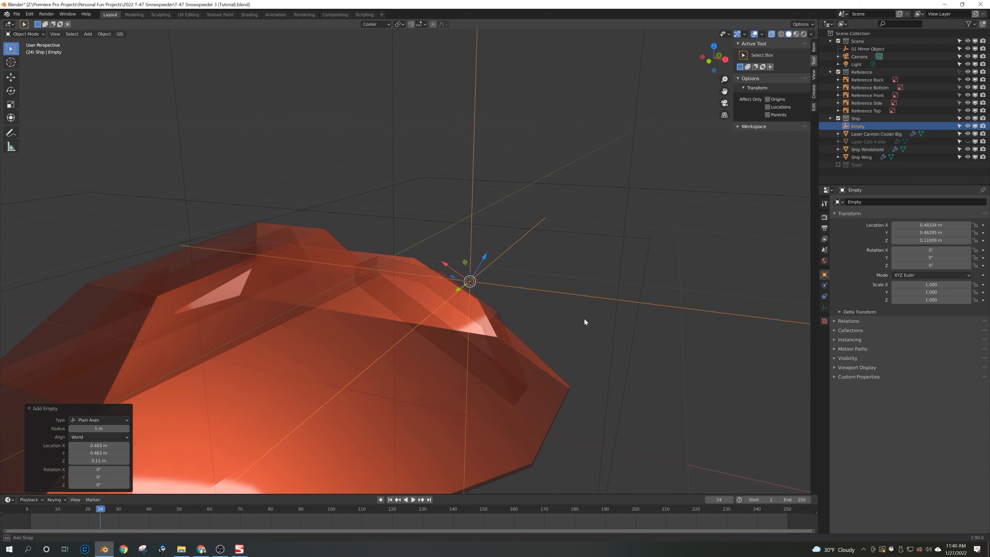
pyautogui.click(113, 36)
pyautogui.click(111, 51)
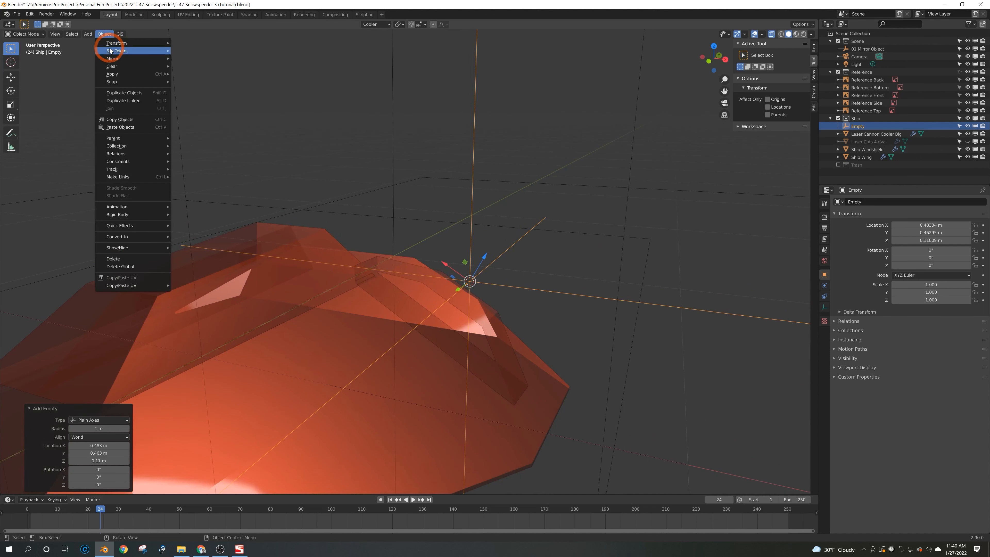
pyautogui.click(112, 42)
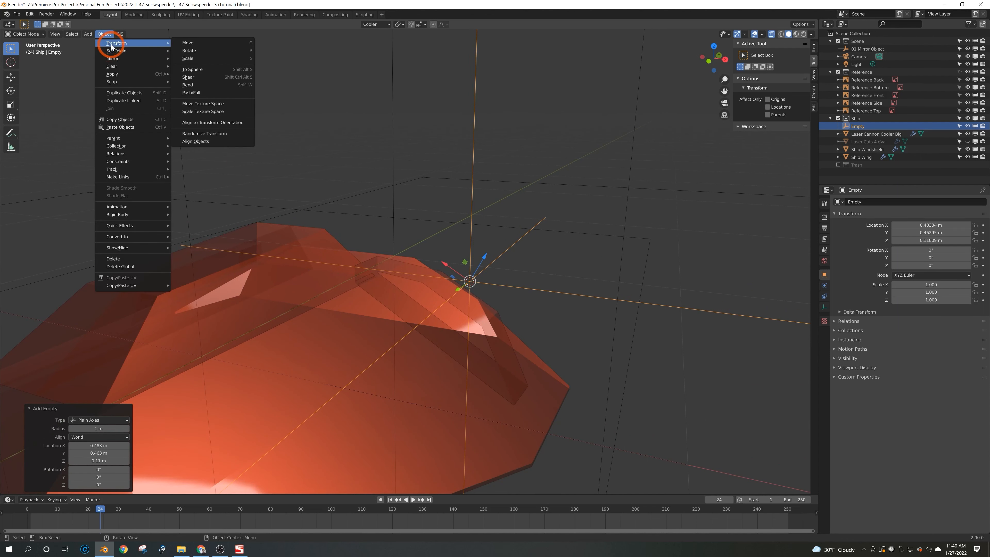
pyautogui.click(208, 124)
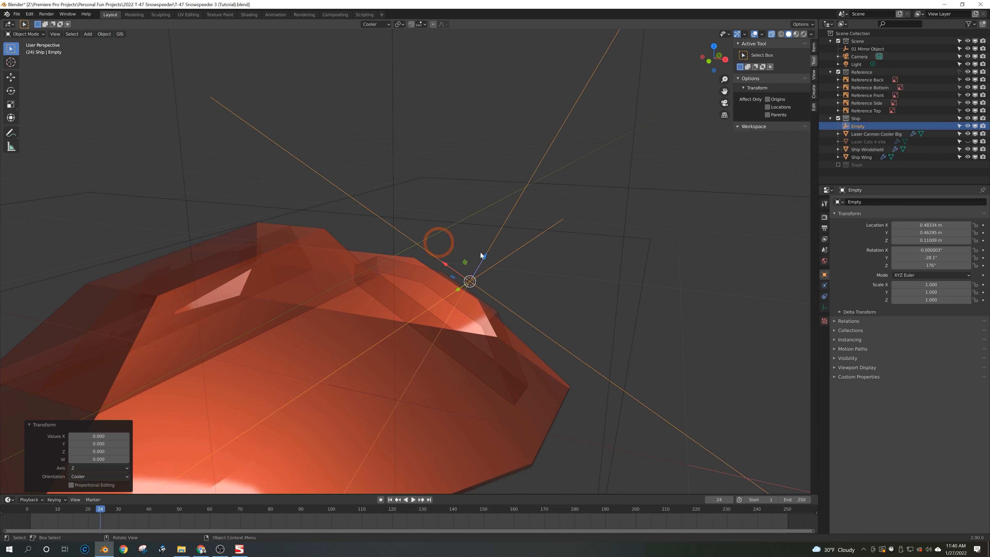
pyautogui.moveTo(590, 295); pyautogui.dragTo(541, 272, button='middle')
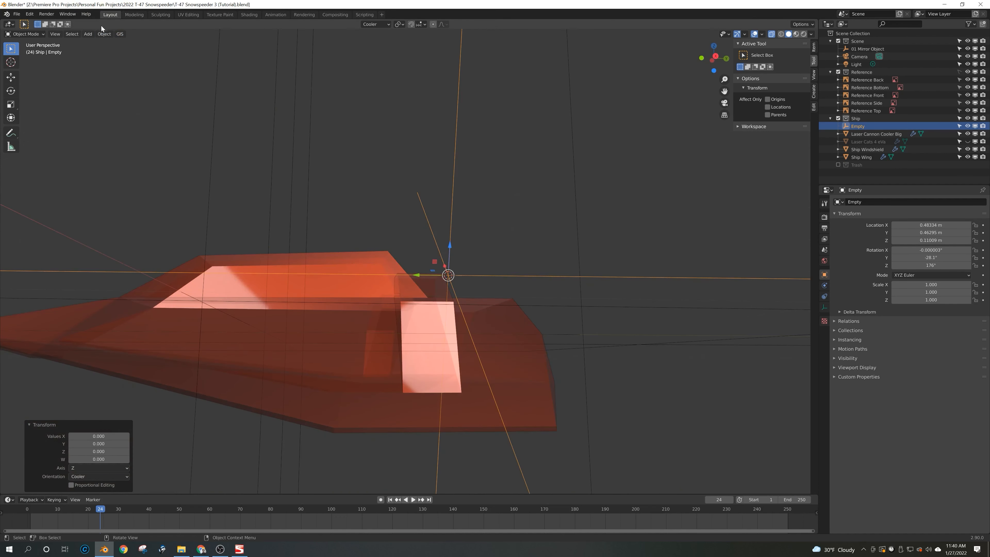
pyautogui.click(103, 34)
pyautogui.moveTo(117, 43)
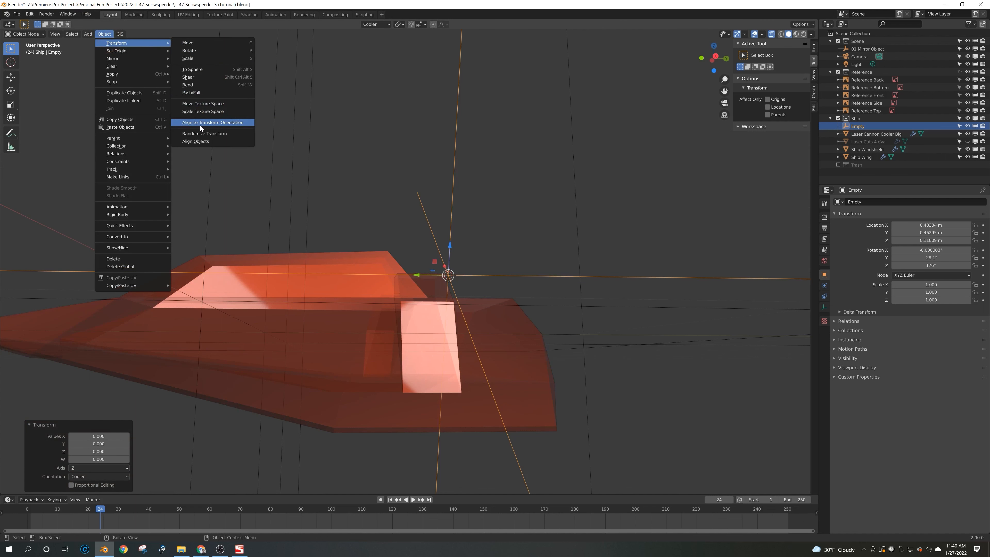
pyautogui.moveTo(511, 258); pyautogui.dragTo(506, 226, button='middle')
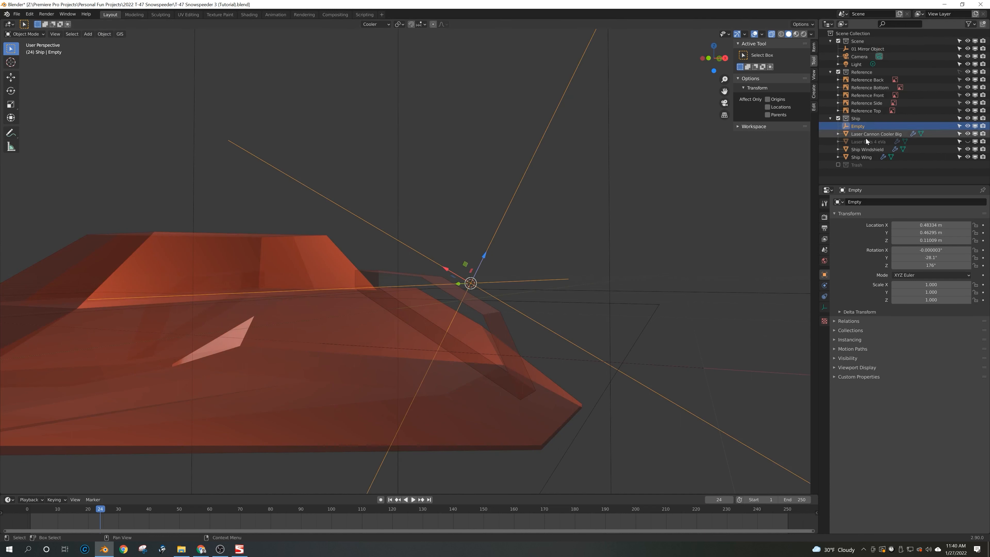
# Step: Move the empty into the Scene collection and rename it 02 Mirror Empty (Laser Cannon)
pyautogui.moveTo(859, 127); pyautogui.dragTo(863, 44)
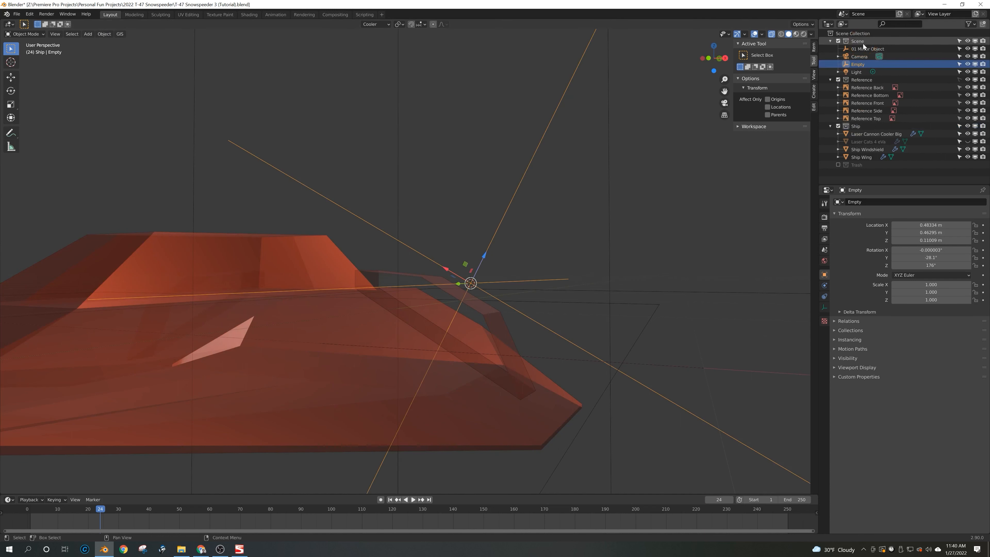
pyautogui.doubleClick(855, 64)
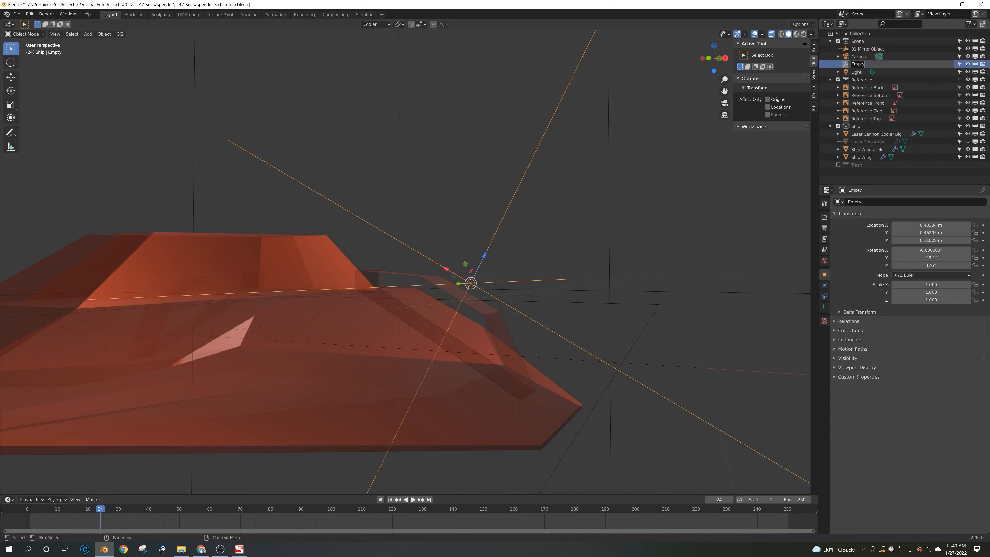
pyautogui.write('02 Mir')
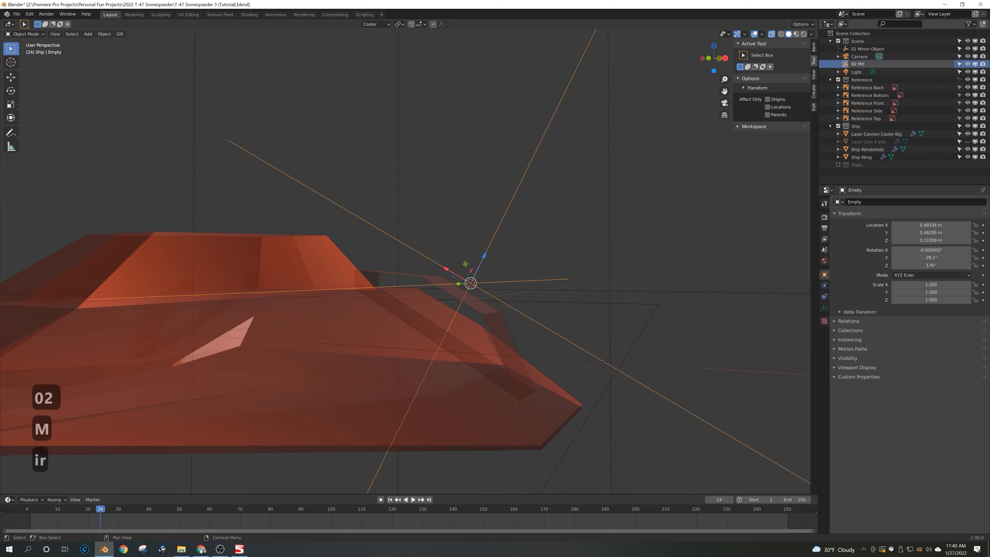
pyautogui.write('ror Empty')
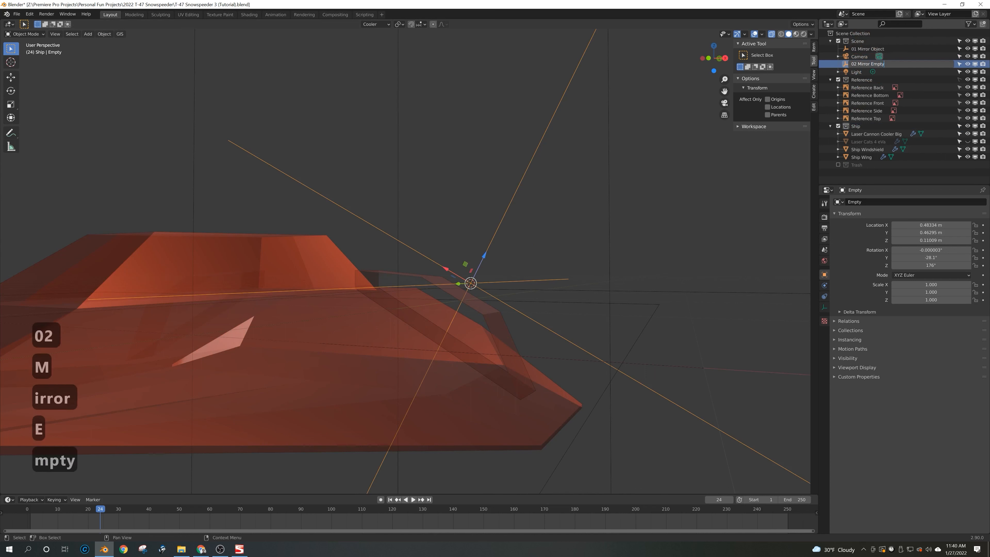
pyautogui.press('shift')
pyautogui.write('(Laser Ca')
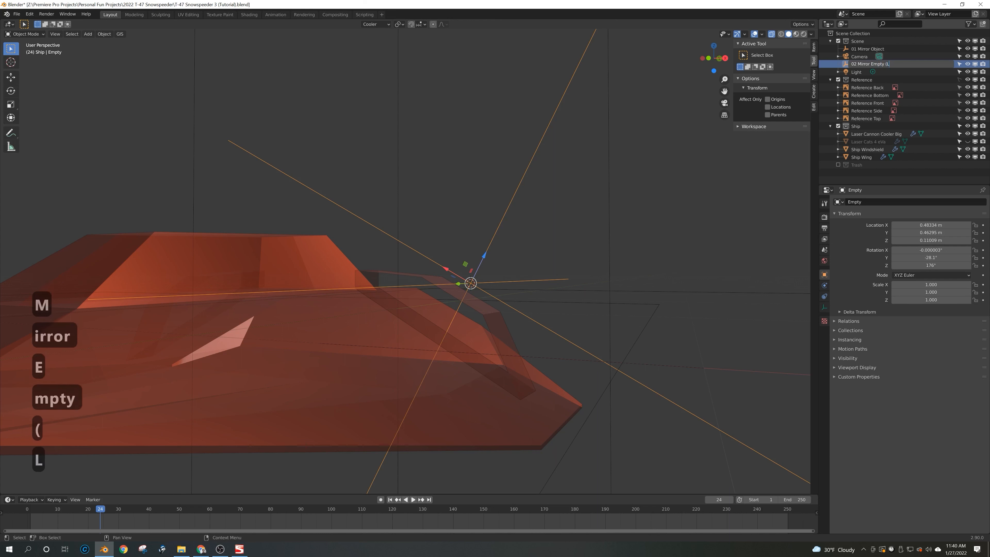
pyautogui.write('nn')
pyautogui.write('on)')
pyautogui.press('Return')
# Step: Turn off X-ray and set the cooler's second Mirror modifier to use 02 Mirror Empty (Laser Cannon) as its mirror object
pyautogui.hotkey('alt', 'z')
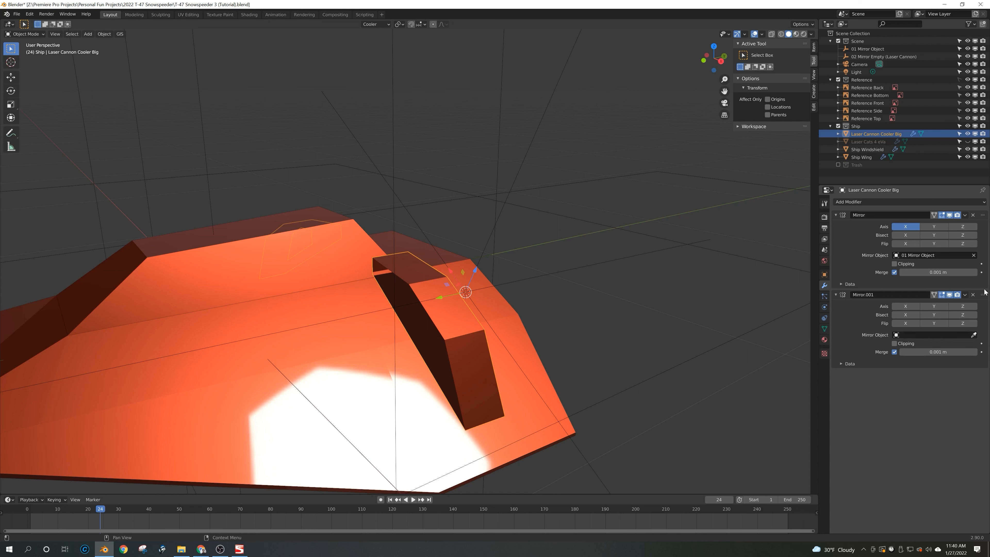
pyautogui.moveTo(982, 295)
pyautogui.mouseDown()
pyautogui.moveTo(982, 281)
pyautogui.moveTo(981, 301)
pyautogui.mouseUp()
pyautogui.click(944, 335)
pyautogui.click(930, 352)
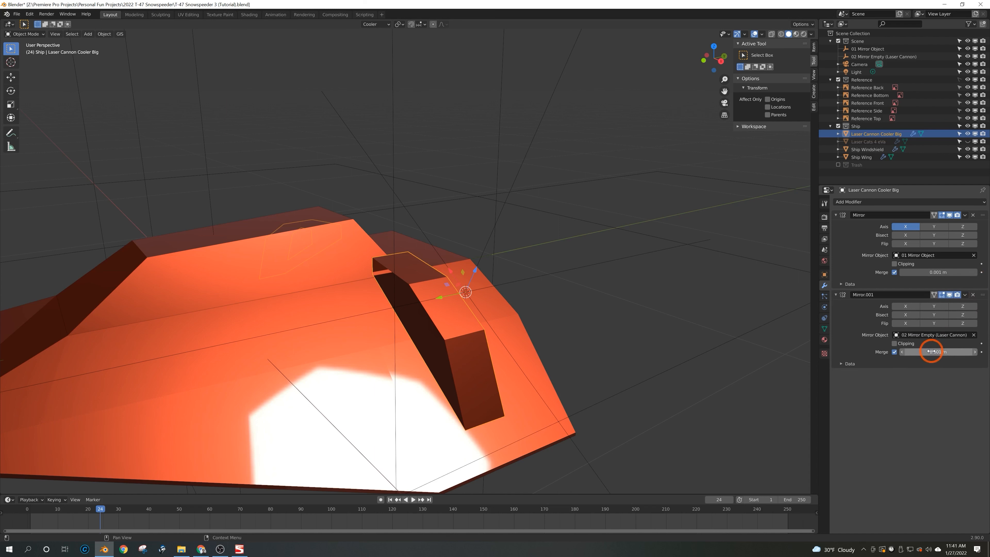
# Step: Test the axes of the cooler's second Mirror modifier, leave only Y enabled, and inspect the mirrored shape
pyautogui.click(965, 307)
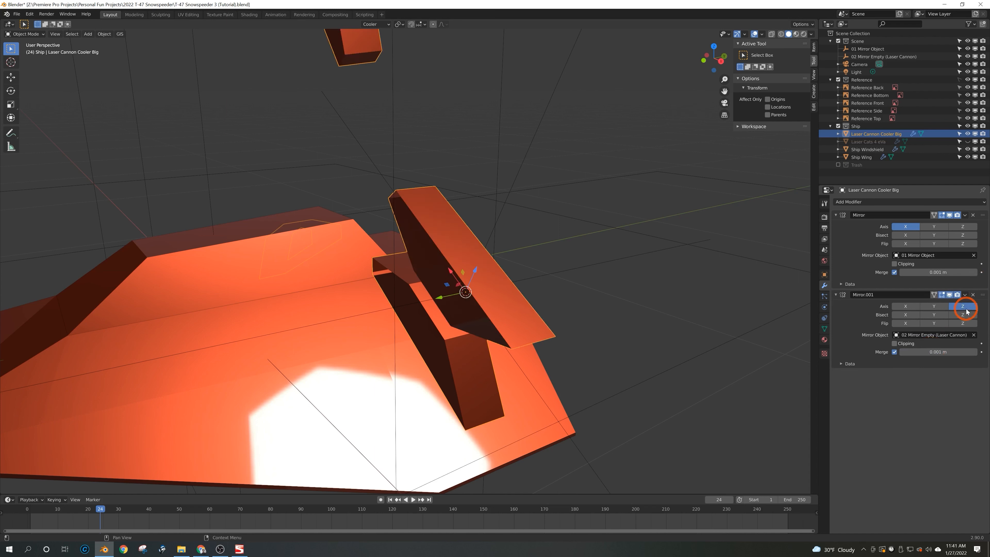
pyautogui.click(905, 307)
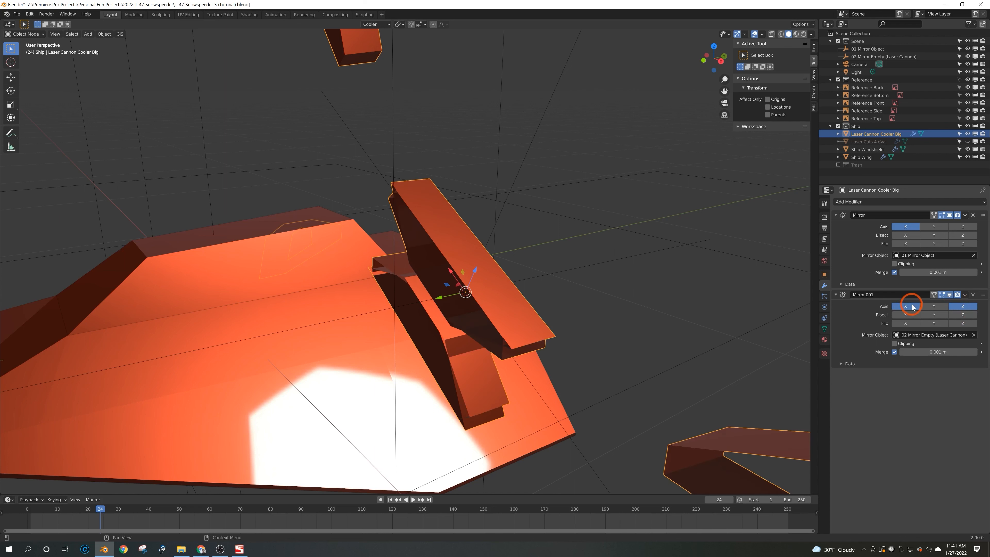
pyautogui.click(961, 308)
pyautogui.click(931, 307)
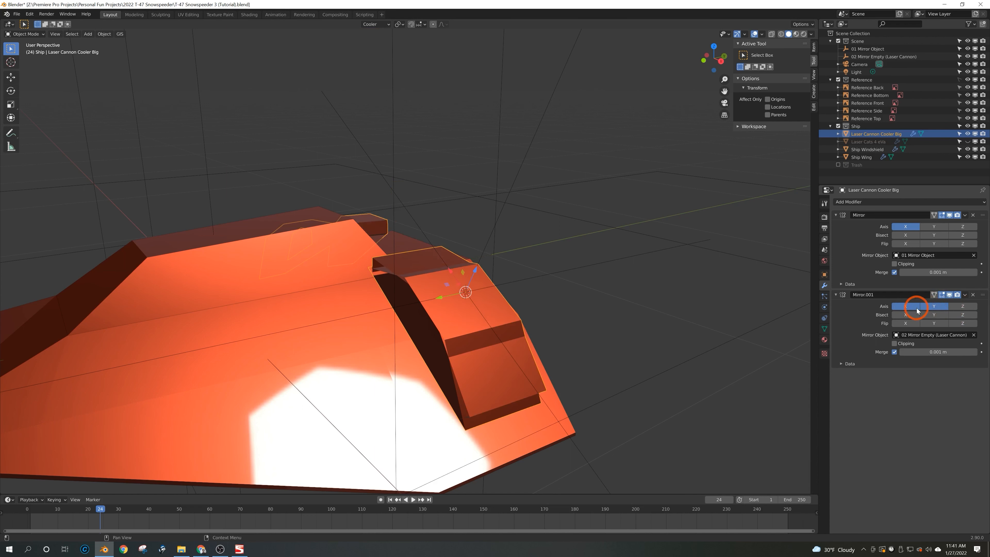
pyautogui.click(910, 306)
pyautogui.moveTo(640, 345); pyautogui.dragTo(624, 356, button='middle')
pyautogui.moveTo(351, 276); pyautogui.dragTo(387, 269, button='middle')
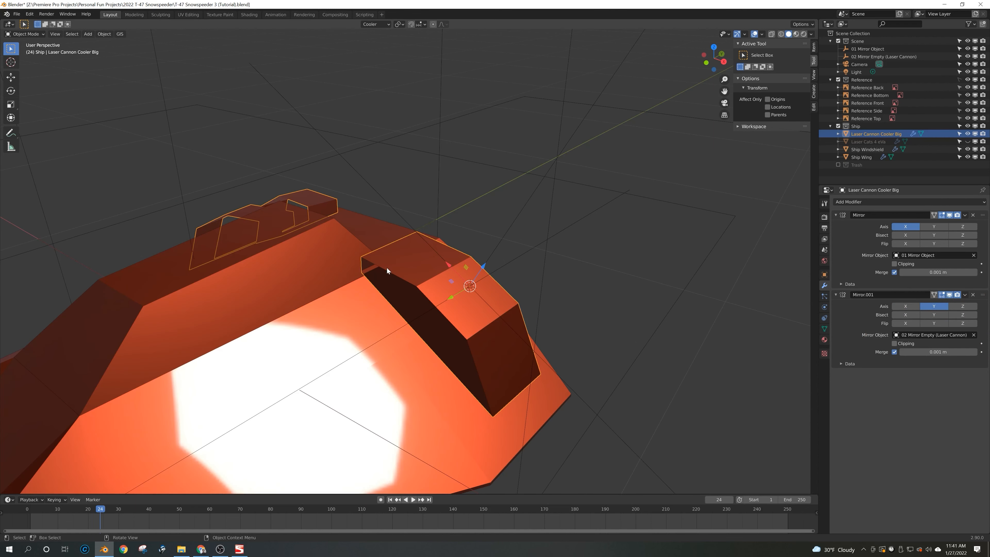
pyautogui.moveTo(543, 299); pyautogui.dragTo(434, 367, button='middle')
pyautogui.moveTo(417, 318); pyautogui.dragTo(490, 315, button='middle')
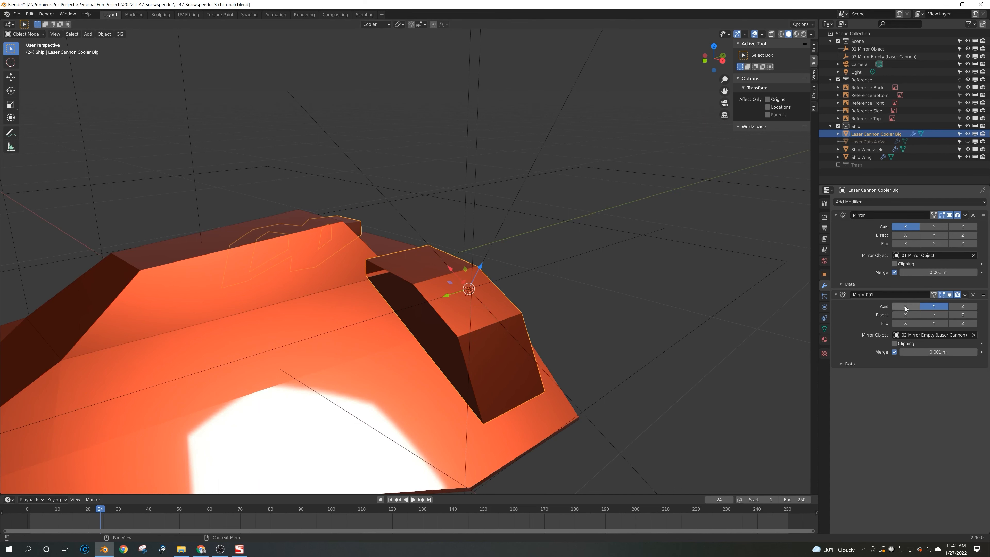
pyautogui.moveTo(600, 343); pyautogui.dragTo(475, 352, button='middle')
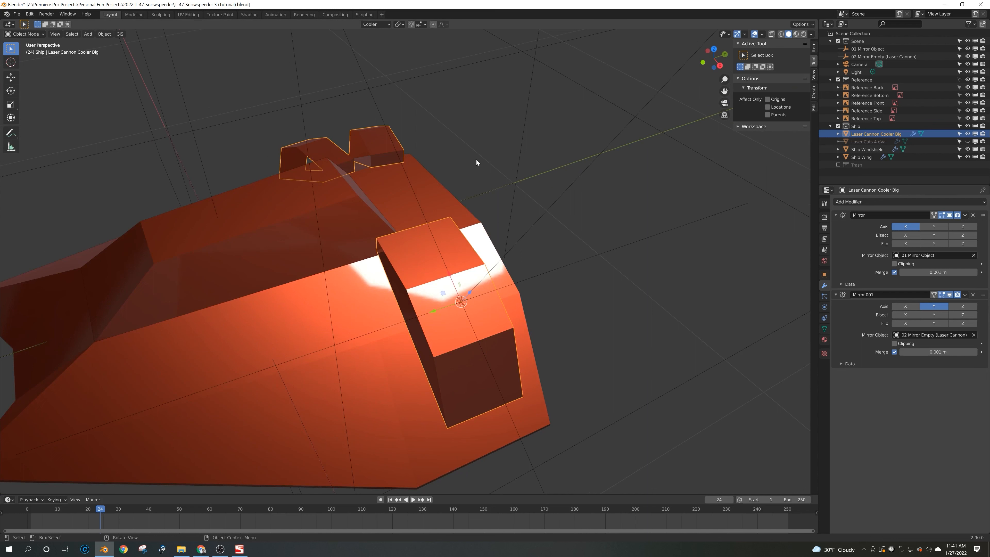
# Step: Move the cooler's Mirror.001 modifier above its other Mirror modifier and inspect the mirrored shape from several angles
pyautogui.moveTo(982, 294); pyautogui.dragTo(985, 214)
pyautogui.moveTo(565, 258); pyautogui.dragTo(699, 221, button='middle')
pyautogui.scroll(-4, 696, 222)
pyautogui.moveTo(545, 266); pyautogui.dragTo(343, 286, button='middle')
pyautogui.moveTo(409, 290); pyautogui.dragTo(603, 308, button='middle')
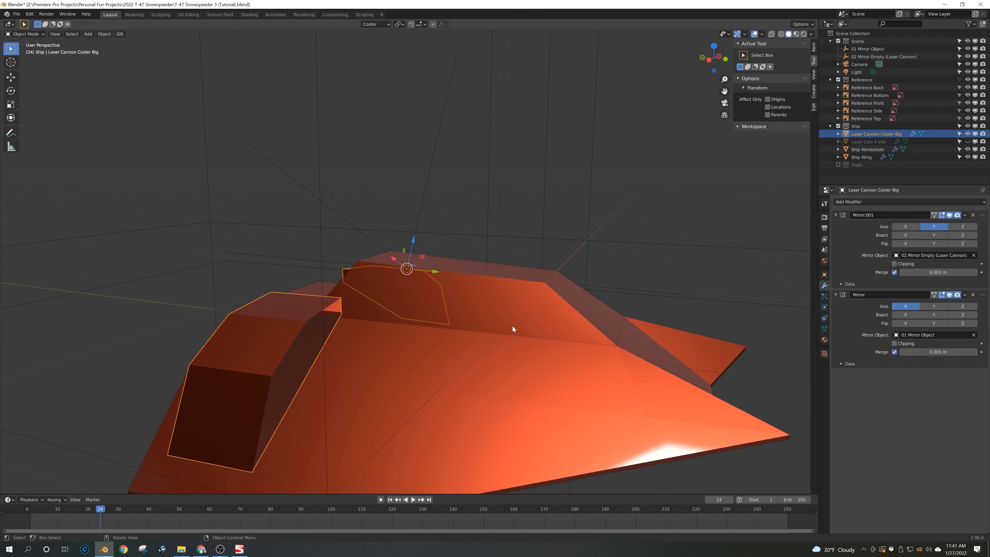
pyautogui.moveTo(328, 364); pyautogui.dragTo(386, 354, button='middle')
pyautogui.moveTo(573, 335); pyautogui.dragTo(416, 315, button='middle')
pyautogui.scroll(3, 412, 331)
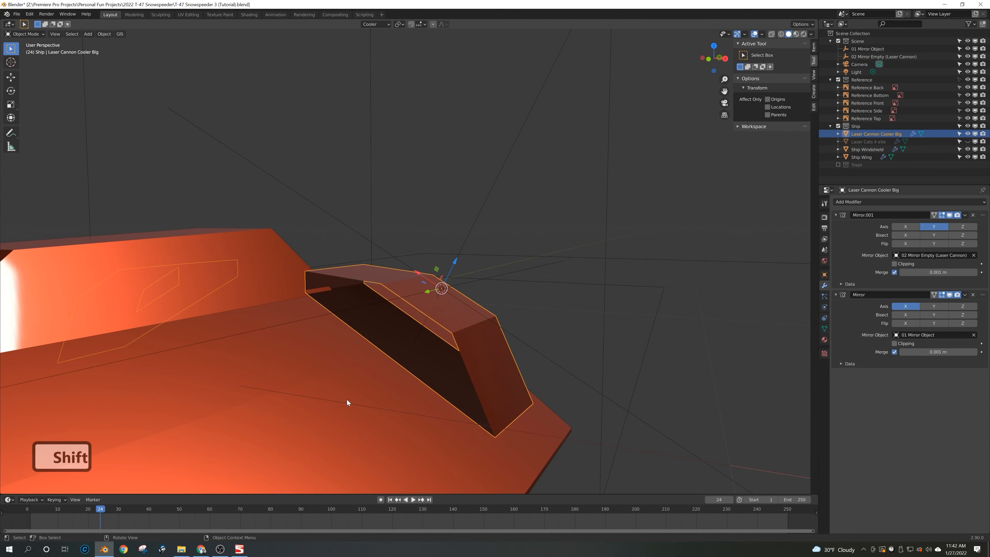
pyautogui.scroll(-2, 345, 399)
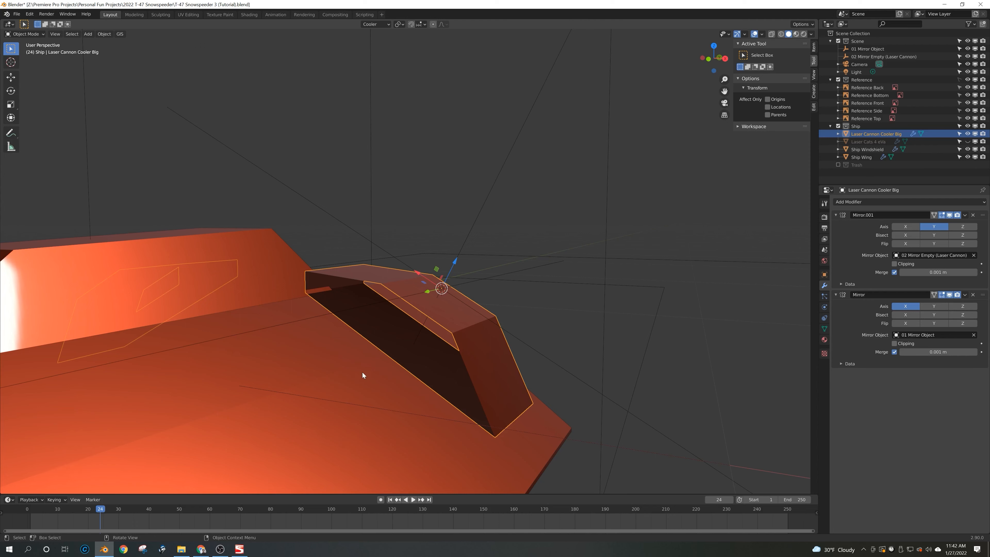
# Step: From the back view in Edit Mode, extrude the cooler's two upper outline corner vertices about -0.0148 m along the Cooler Z axis
pyautogui.press('KP_1')
pyautogui.press('Tab')
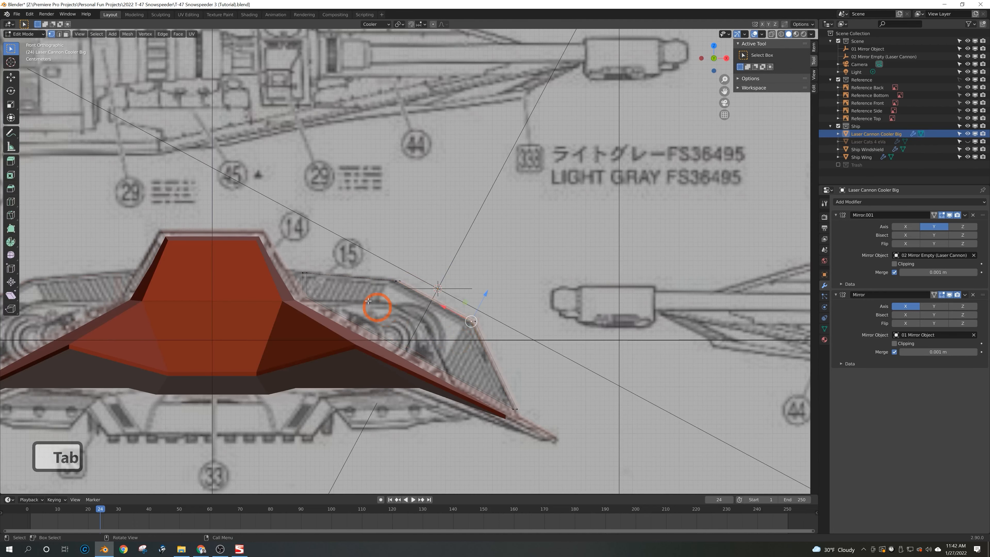
pyautogui.keyDown('shift'); pyautogui.click(394, 281); pyautogui.keyUp('shift')
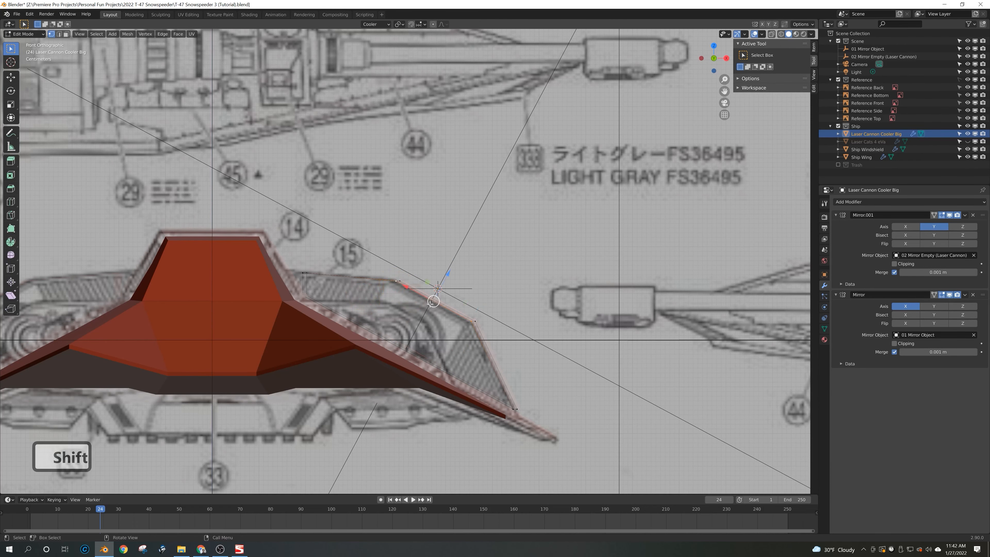
pyautogui.press('e')
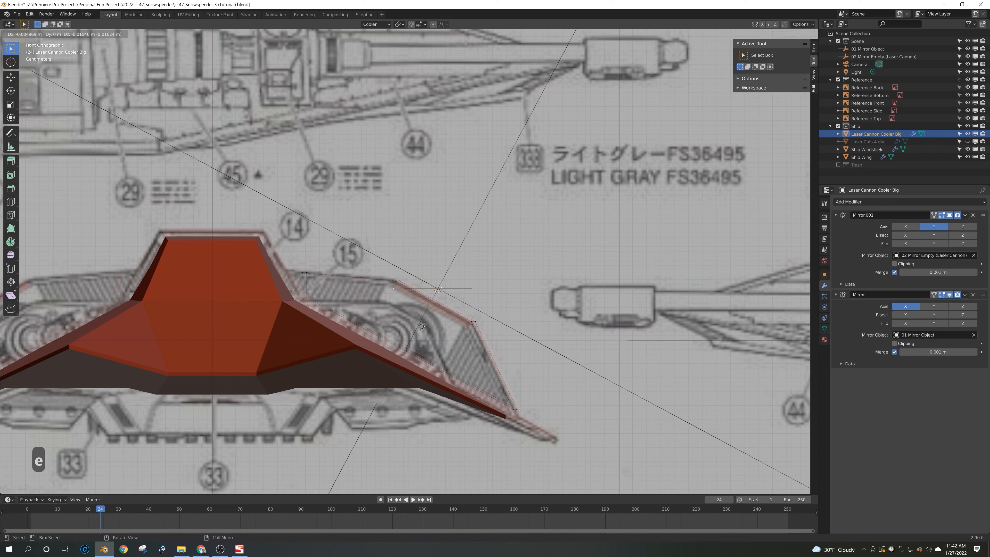
pyautogui.press('z')
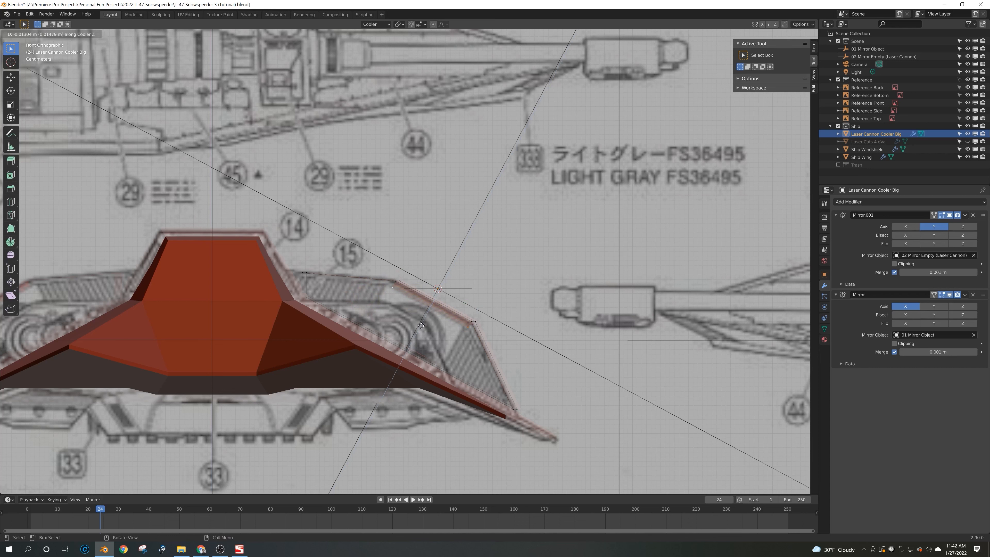
pyautogui.click(420, 326)
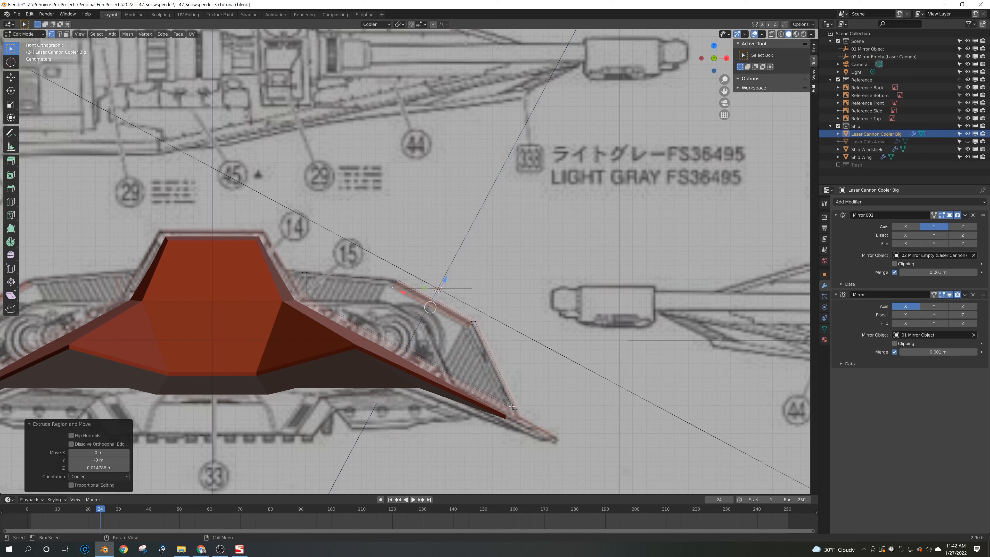
# Step: Extrude the cooler's lower outer corner vertex along Z, and shift the new vertex about -0.011 m along X
pyautogui.click(506, 425)
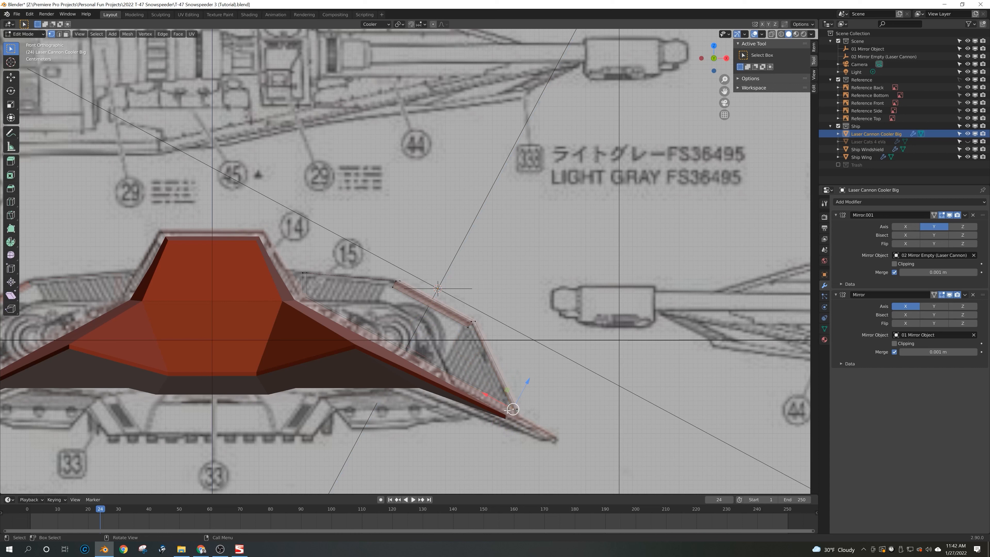
pyautogui.press('e')
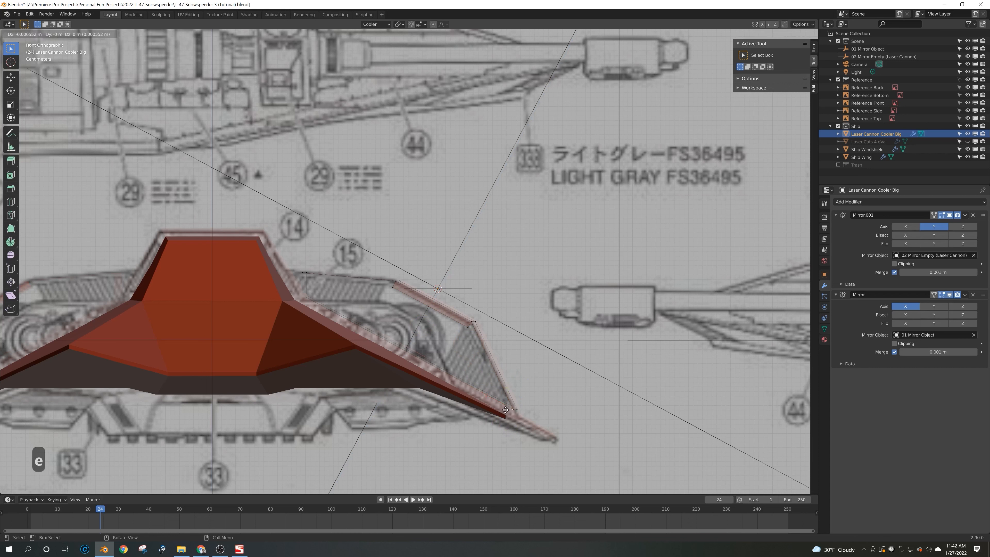
pyautogui.press('z')
pyautogui.click(495, 396)
pyautogui.click(513, 400)
pyautogui.moveTo(486, 389)
pyautogui.mouseDown()
pyautogui.moveTo(467, 380)
pyautogui.moveTo(517, 367)
pyautogui.moveTo(479, 387)
pyautogui.mouseUp()
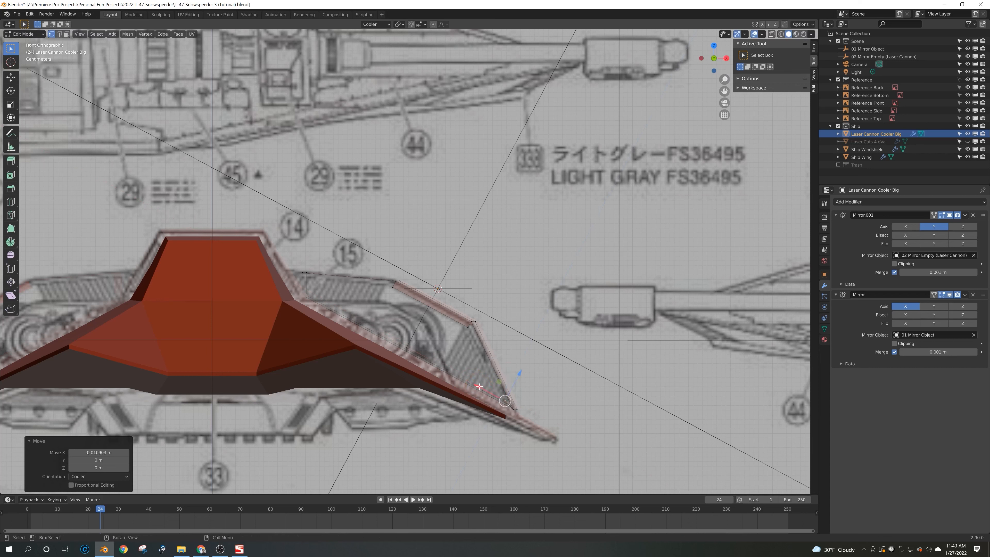
# Step: Connect the new inner vertices beside the lower and upper outer corners, and fill the outer sloped strut face
pyautogui.keyDown('shift'); pyautogui.click(468, 328); pyautogui.keyUp('shift')
pyautogui.press('f')
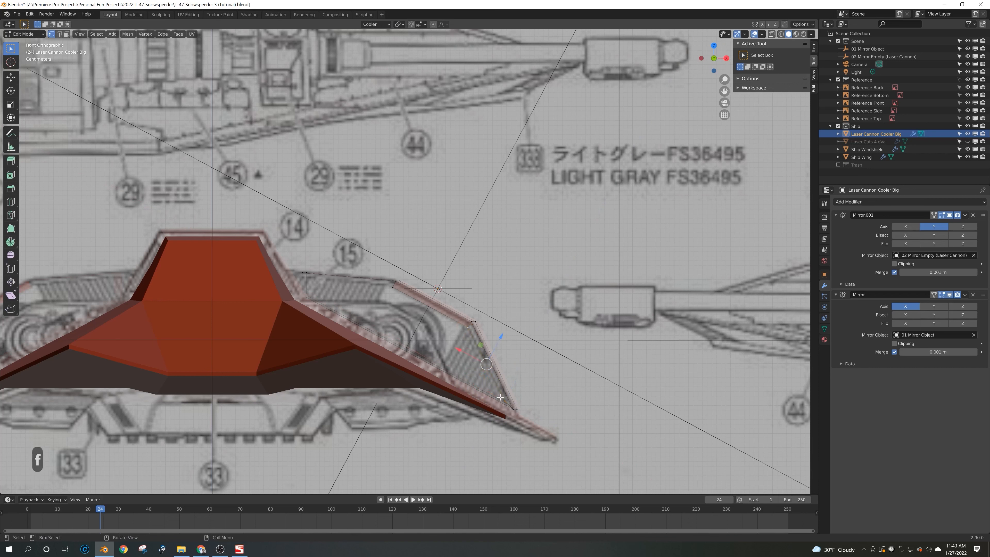
pyautogui.keyDown('shift'); pyautogui.click(513, 409); pyautogui.keyUp('shift')
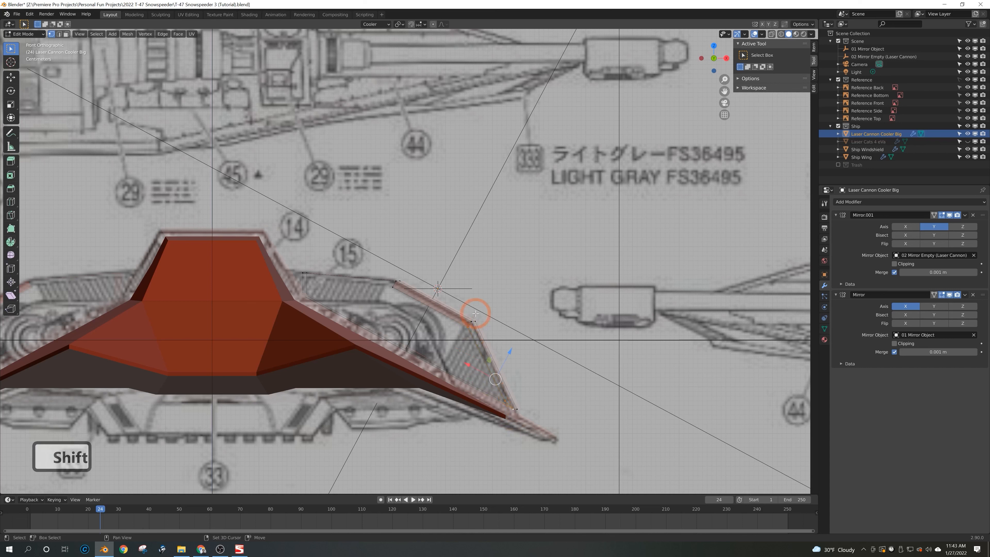
pyautogui.keyDown('shift'); pyautogui.click(471, 321); pyautogui.keyUp('shift')
pyautogui.press('f')
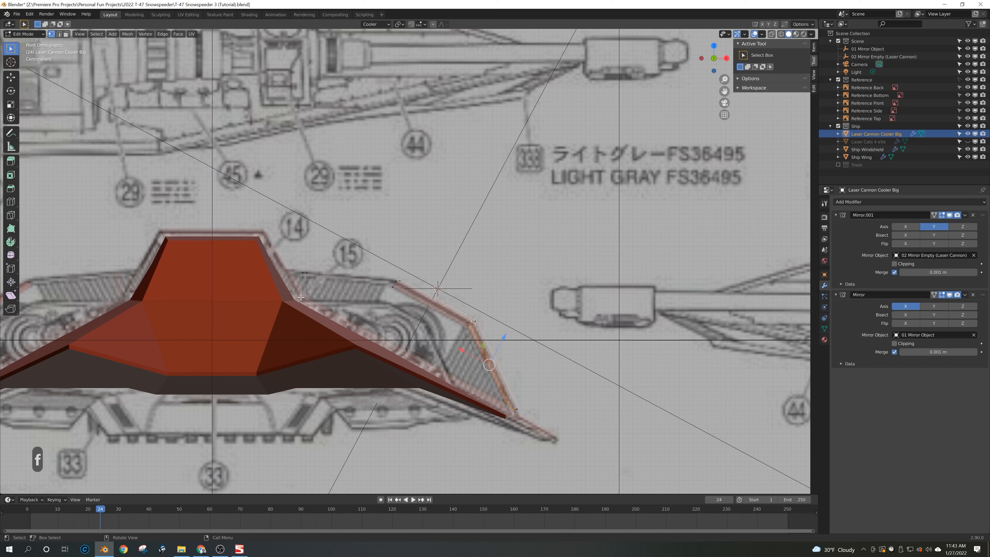
# Step: Extrude the cooler's top vertex nearest the cockpit about -0.022 m along X, and raise it about 0.006 m along Z
pyautogui.click(303, 274)
pyautogui.press('e')
pyautogui.press('x')
pyautogui.click(319, 291)
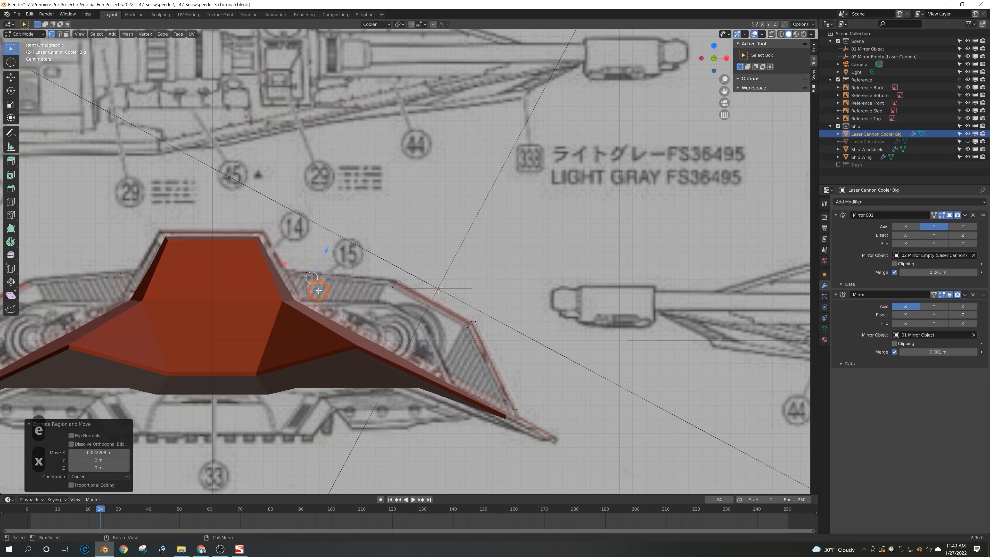
pyautogui.moveTo(326, 253)
pyautogui.mouseDown()
pyautogui.moveTo(279, 263)
pyautogui.moveTo(325, 247)
pyautogui.mouseUp()
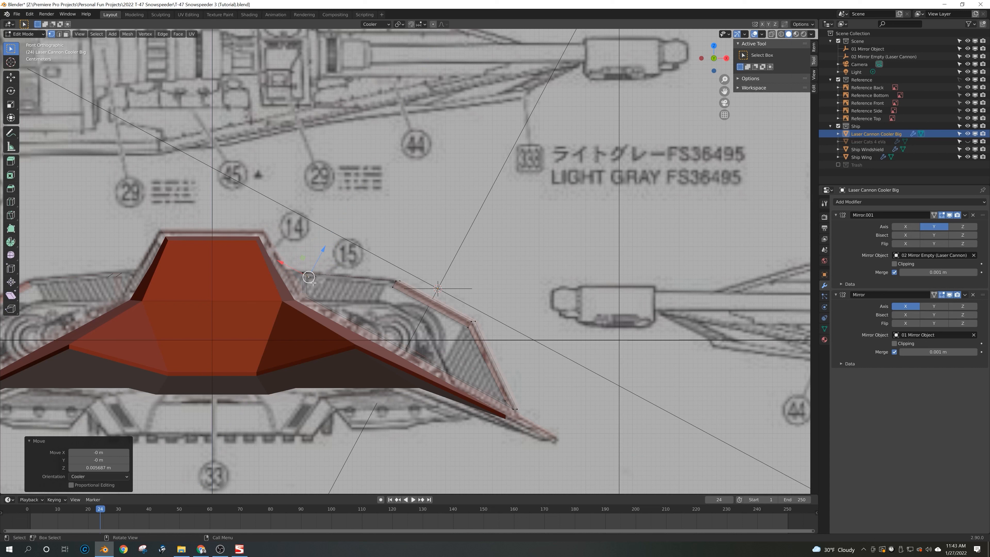
# Step: Connect the new vertex to the inner vertex of the upper bend, and fill the upper strut face
pyautogui.keyDown('shift'); pyautogui.click(395, 287); pyautogui.keyUp('shift')
pyautogui.press('f')
pyautogui.keyDown('shift'); pyautogui.click(401, 290); pyautogui.keyUp('shift')
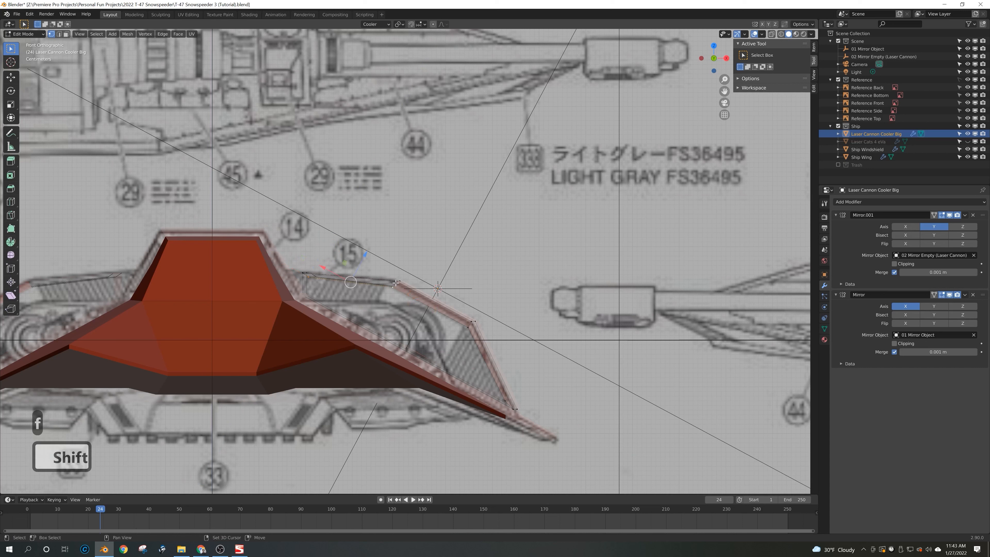
pyautogui.keyDown('shift'); pyautogui.click(260, 270); pyautogui.keyUp('shift')
pyautogui.keyDown('shift'); pyautogui.click(301, 273); pyautogui.keyUp('shift')
pyautogui.press('f')
# Step: Adjust the upper strut's inner vertex near the cockpit by about -0.003 m along the Cooler X axis
pyautogui.click(308, 277)
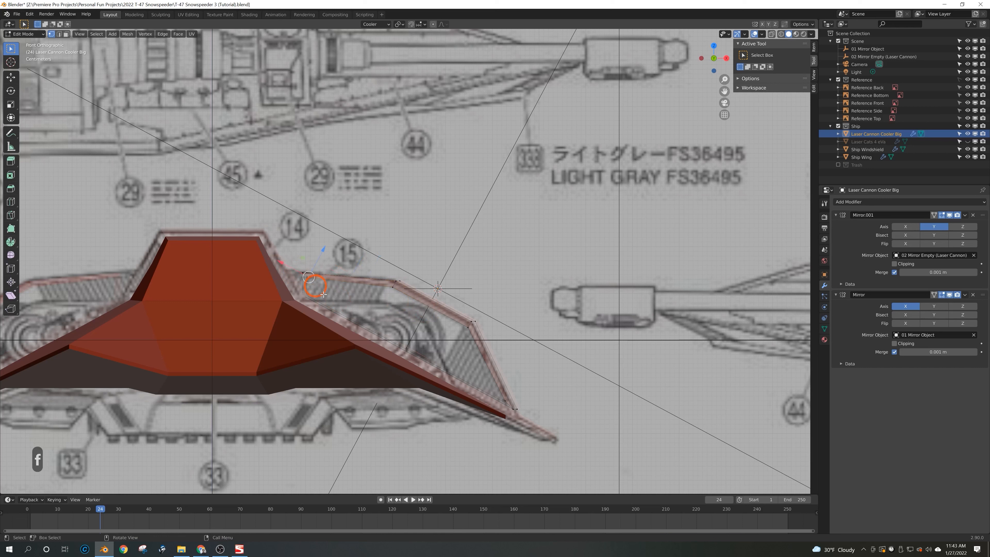
pyautogui.moveTo(281, 263)
pyautogui.mouseDown()
pyautogui.moveTo(323, 252)
pyautogui.moveTo(284, 266)
pyautogui.mouseUp()
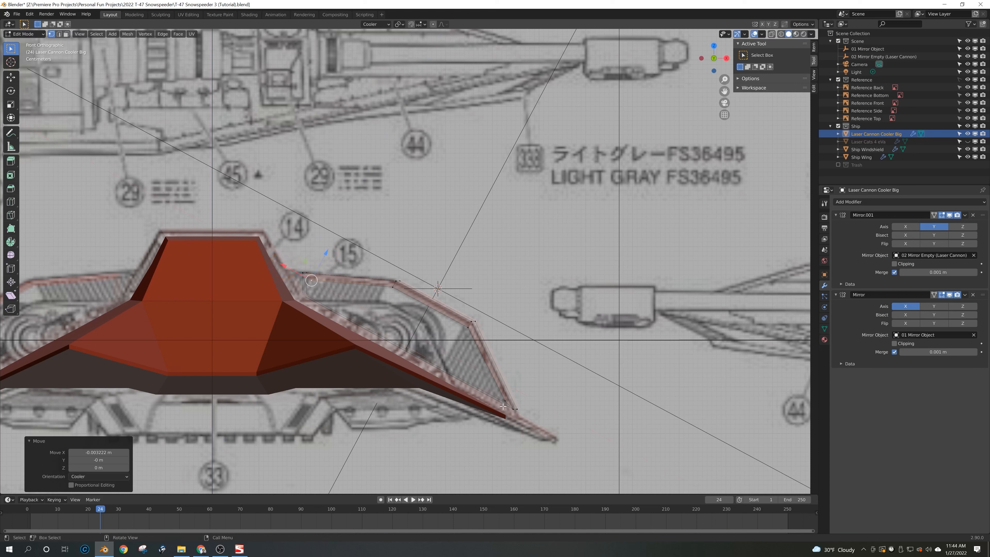
pyautogui.click(515, 408)
pyautogui.moveTo(488, 393); pyautogui.dragTo(457, 395)
# Step: Turn on X-ray and extrude the cooler's lower vertex nearest the cockpit along the Cooler X axis
pyautogui.click(305, 294)
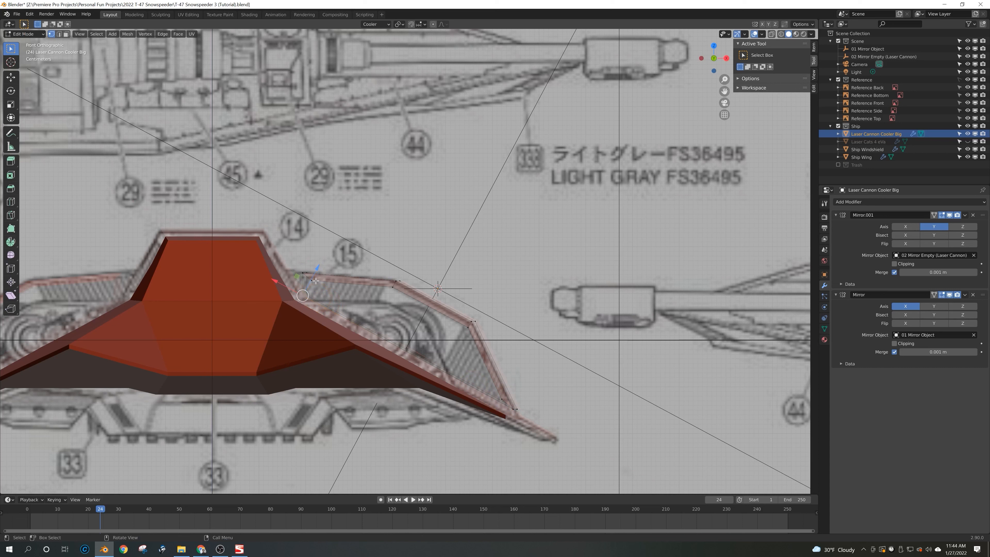
pyautogui.hotkey('alt', 'z')
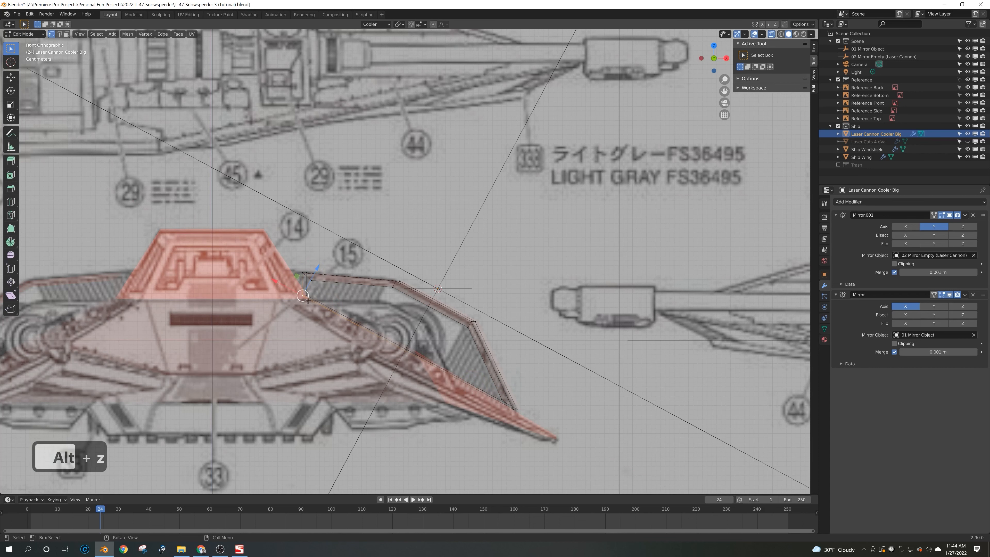
pyautogui.press('e')
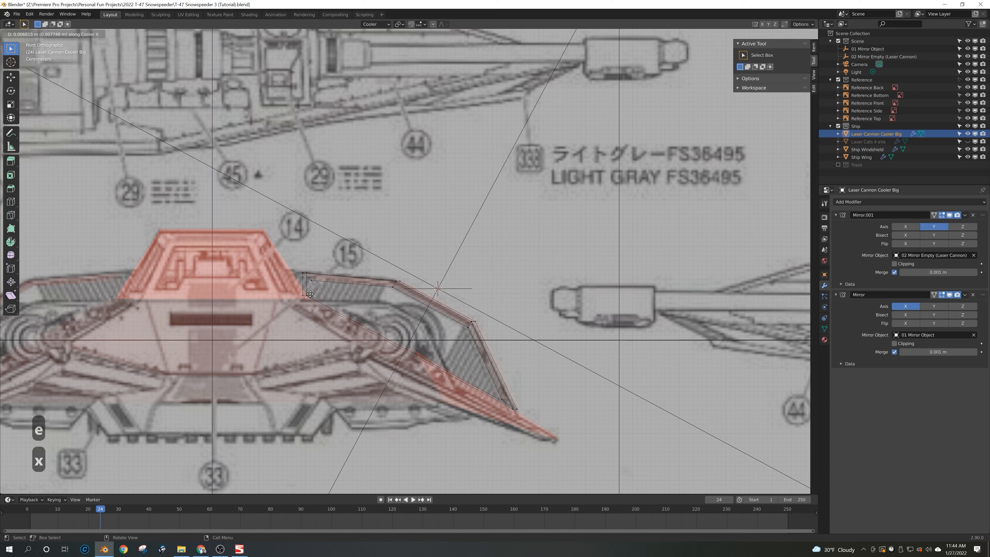
pyautogui.press('x')
pyautogui.click(313, 296)
# Step: Connect the two inner vertices at the cockpit end, and fill the end strut face with the adjacent outline vertices
pyautogui.moveTo(325, 271); pyautogui.dragTo(281, 278)
pyautogui.keyDown('shift'); pyautogui.click(339, 295); pyautogui.keyUp('shift')
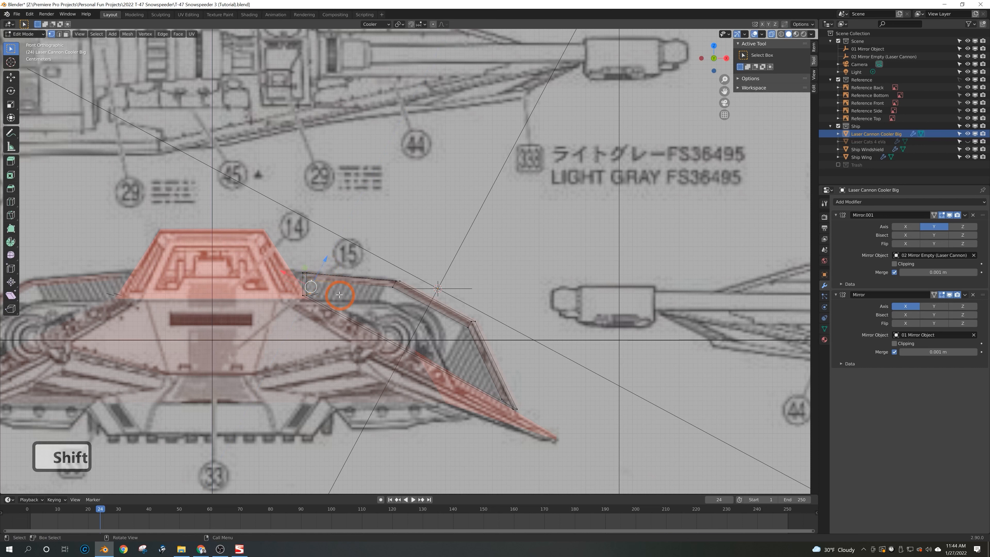
pyautogui.press('f')
pyautogui.keyDown('shift'); pyautogui.click(303, 273); pyautogui.keyUp('shift')
pyautogui.keyDown('shift'); pyautogui.click(302, 274); pyautogui.keyUp('shift')
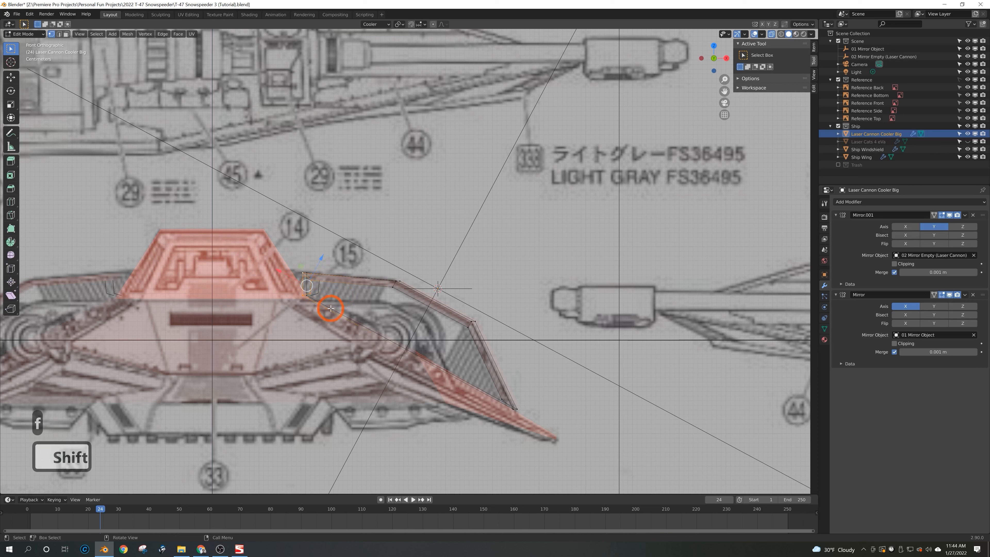
pyautogui.press('f')
# Step: Raise the lower inner vertex at the cockpit end about 0.003 m along Z, and fill the frame's long bottom strut face
pyautogui.click(312, 296)
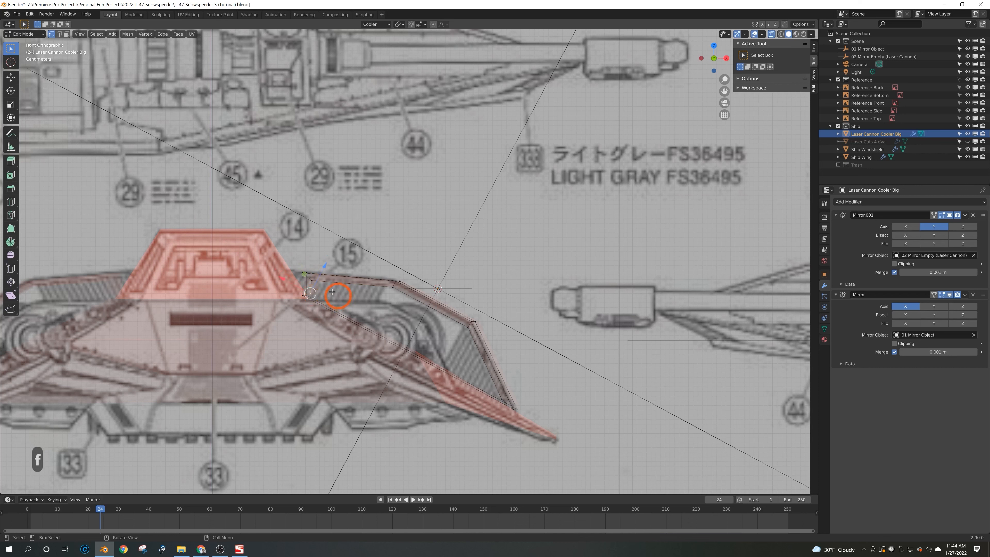
pyautogui.moveTo(322, 273); pyautogui.dragTo(324, 269)
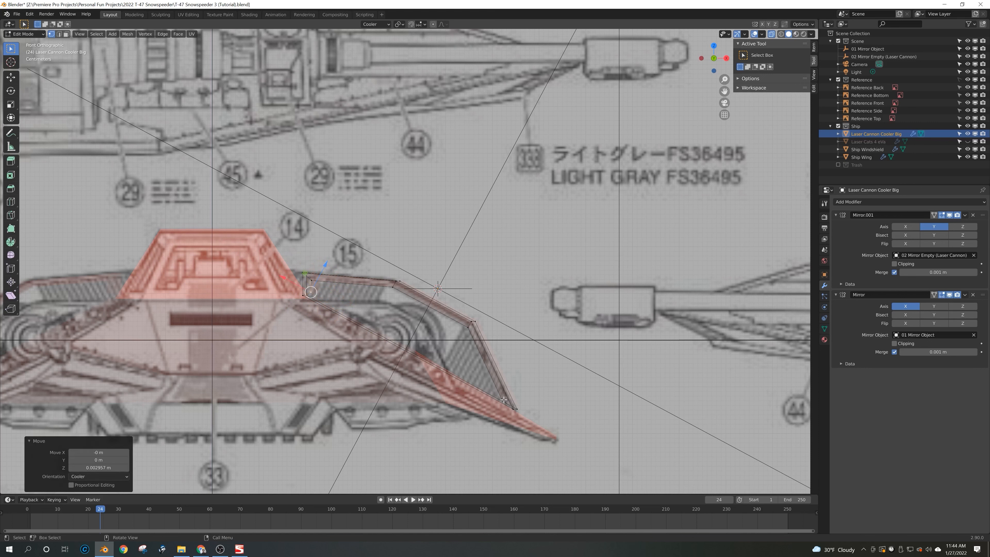
pyautogui.press('shift')
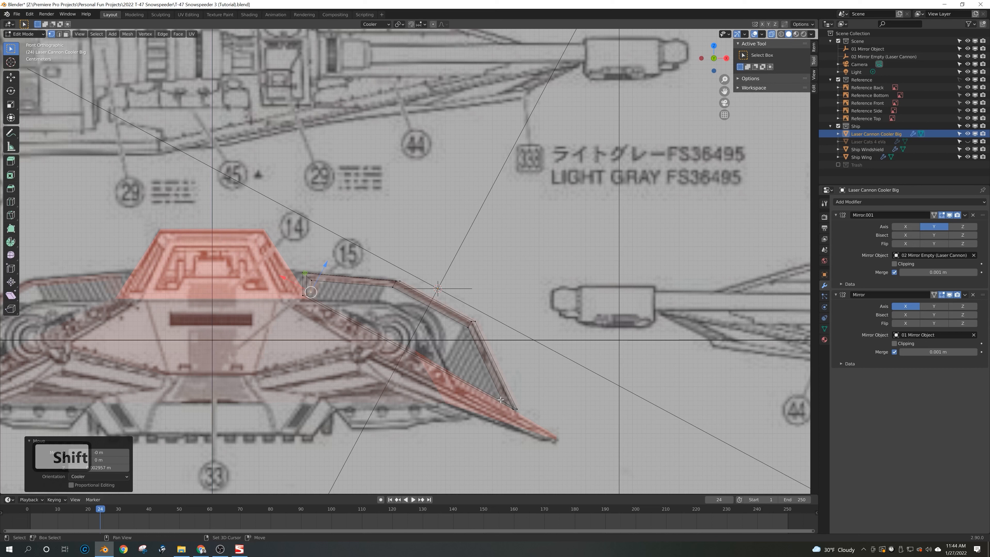
pyautogui.keyDown('shift'); pyautogui.click(501, 399); pyautogui.keyUp('shift')
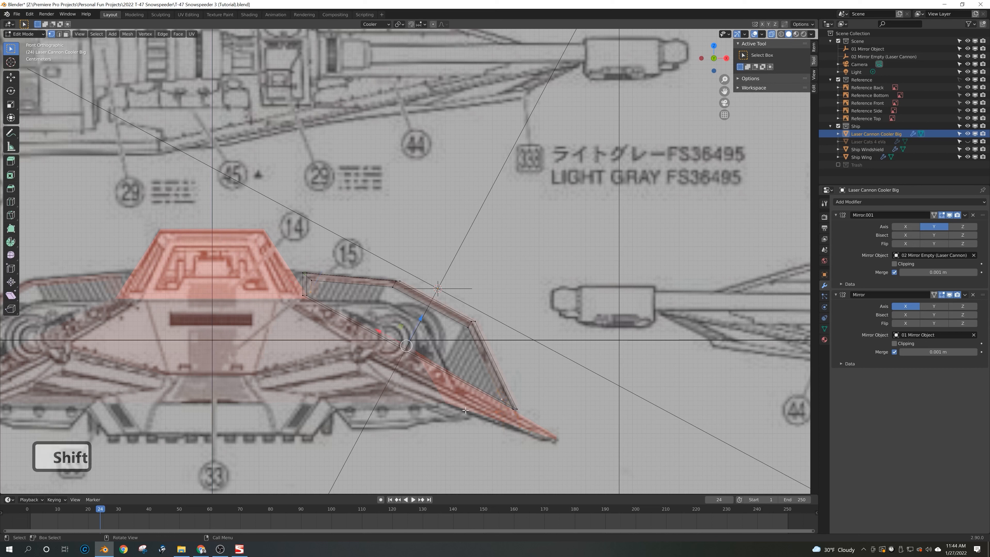
pyautogui.press('f')
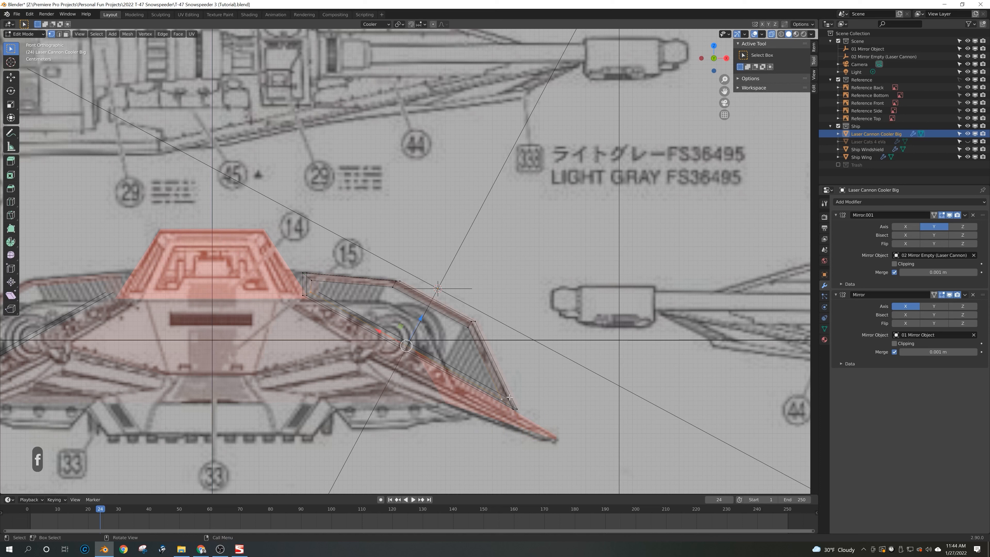
pyautogui.keyDown('shift'); pyautogui.click(513, 408); pyautogui.keyUp('shift')
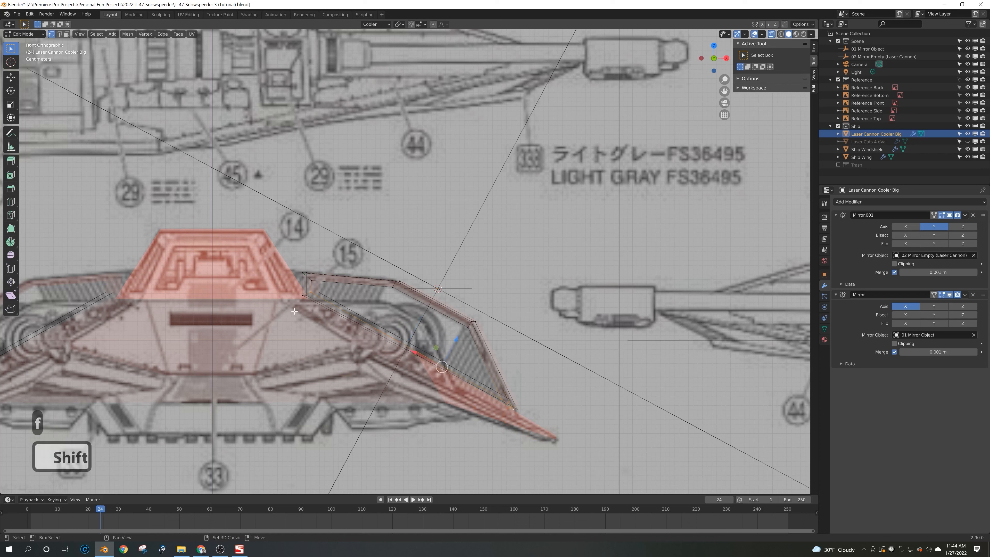
pyautogui.keyDown('shift'); pyautogui.click(302, 296); pyautogui.keyUp('shift')
pyautogui.press('f')
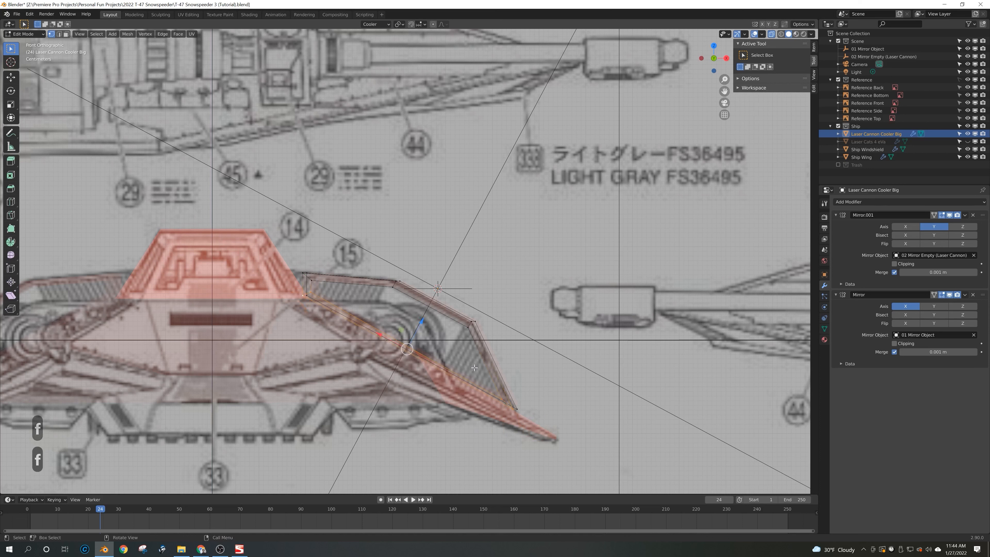
# Step: Slide the frame's inner lower corner vertex slightly along its edge, turn off X-ray, and inspect the finished frame
pyautogui.click(503, 399)
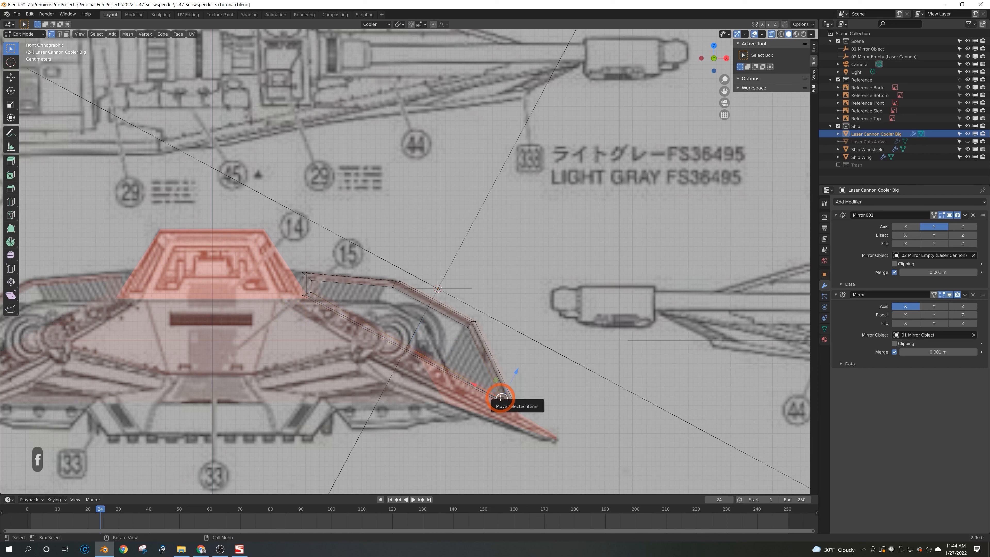
pyautogui.press('g')
pyautogui.press('g')
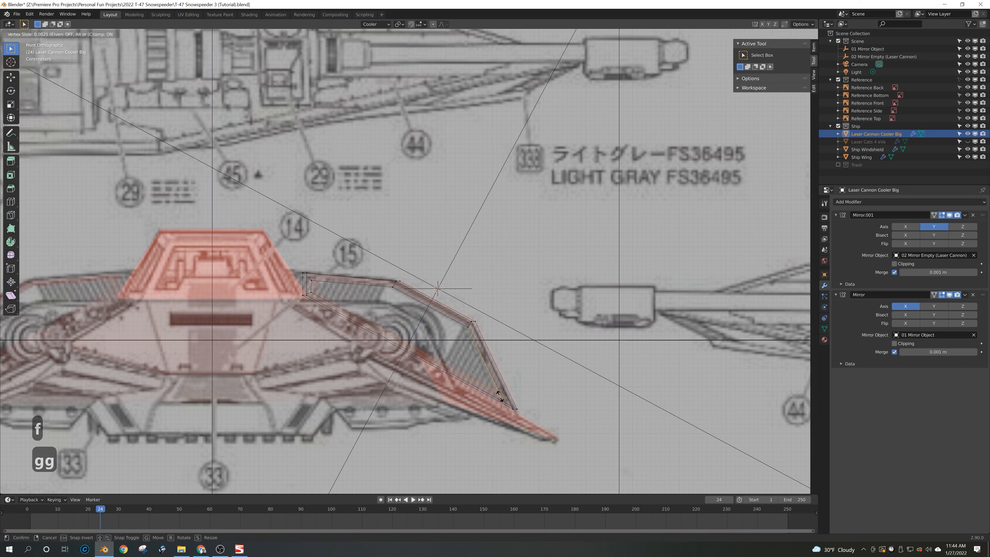
pyautogui.click(500, 395)
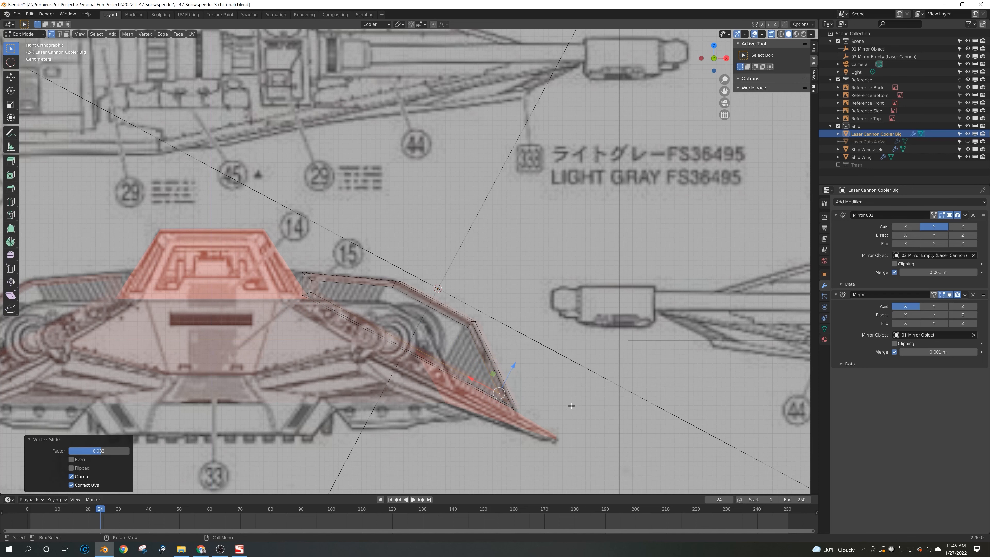
pyautogui.moveTo(555, 367); pyautogui.dragTo(427, 368, button='middle')
pyautogui.hotkey('alt', 'z')
pyautogui.moveTo(432, 370); pyautogui.dragTo(566, 361, button='middle')
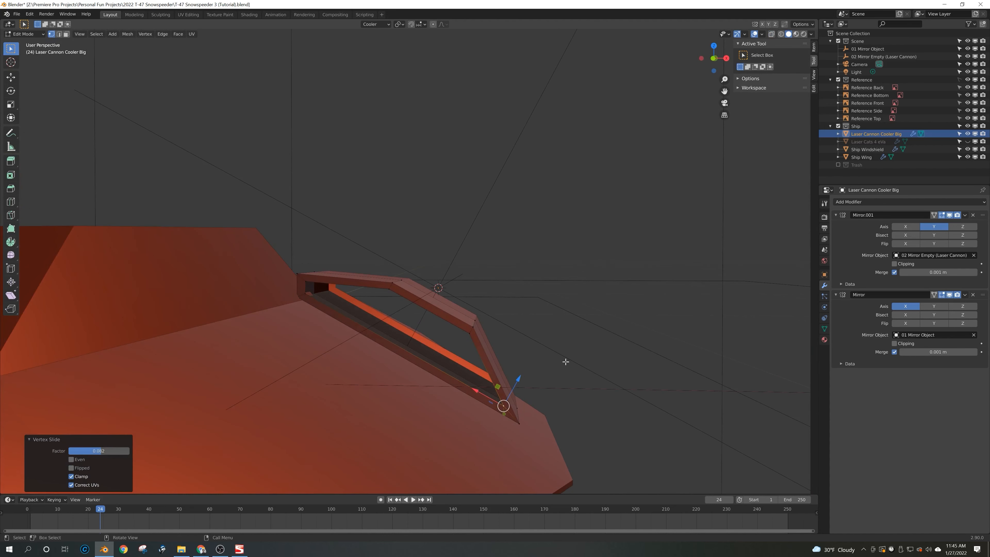
# Step: Subdivide the inner edge of the frame's long bottom strut once
pyautogui.keyDown('shift'); pyautogui.click(470, 334); pyautogui.keyUp('shift')
pyautogui.keyDown('shift'); pyautogui.click(390, 290); pyautogui.keyUp('shift')
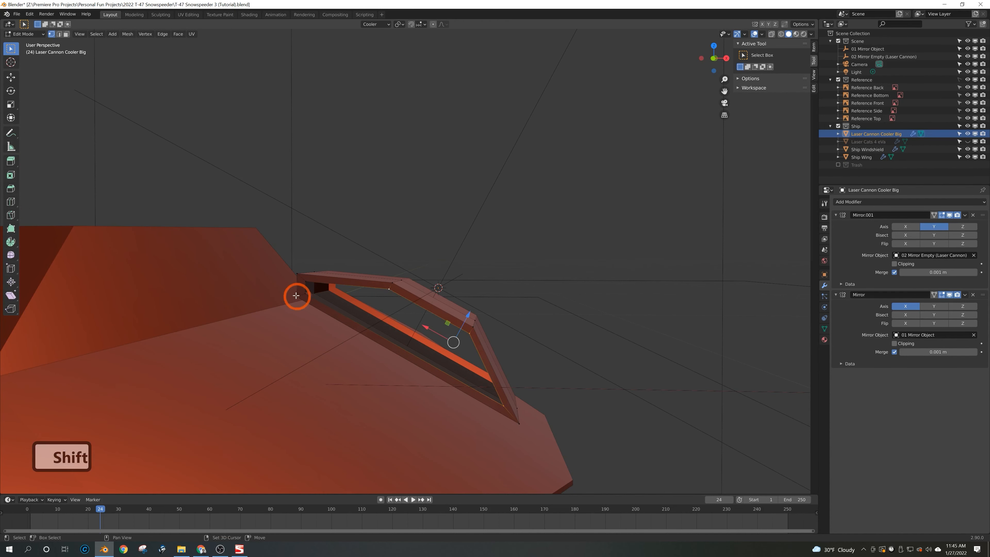
pyautogui.keyDown('shift'); pyautogui.click(305, 296); pyautogui.keyUp('shift')
pyautogui.keyDown('shift'); pyautogui.click(306, 279); pyautogui.keyUp('shift')
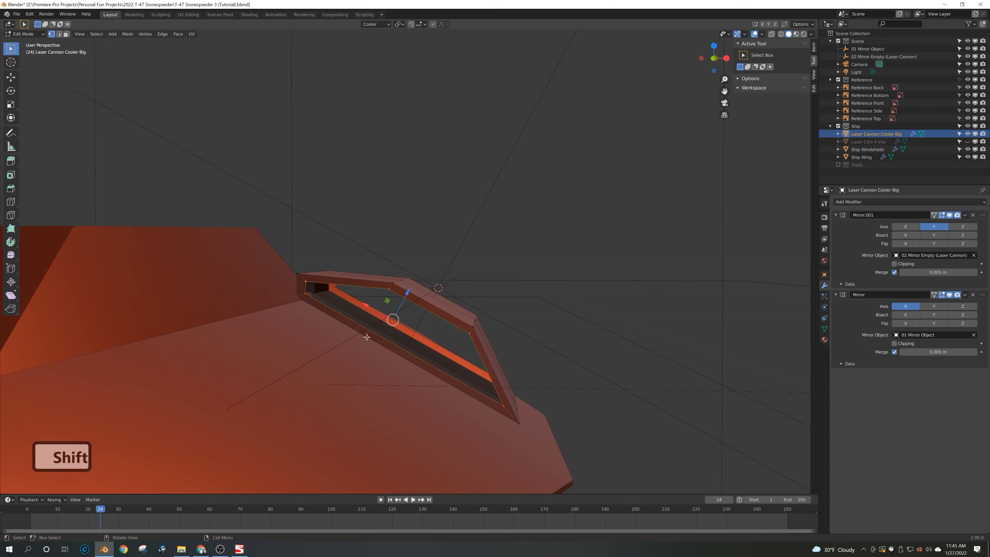
pyautogui.press('2')
pyautogui.click(333, 307)
pyautogui.rightClick(333, 308)
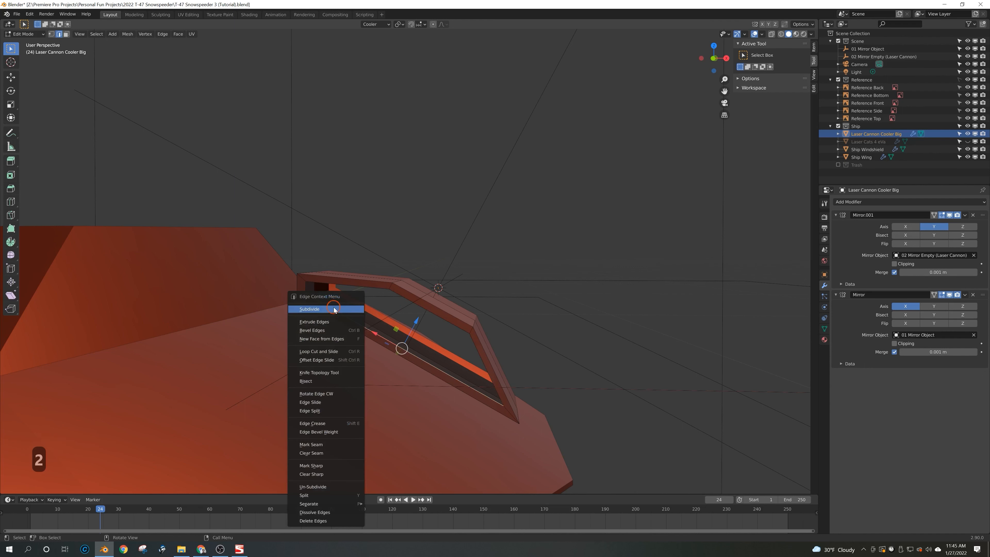
pyautogui.click(334, 309)
pyautogui.press('1')
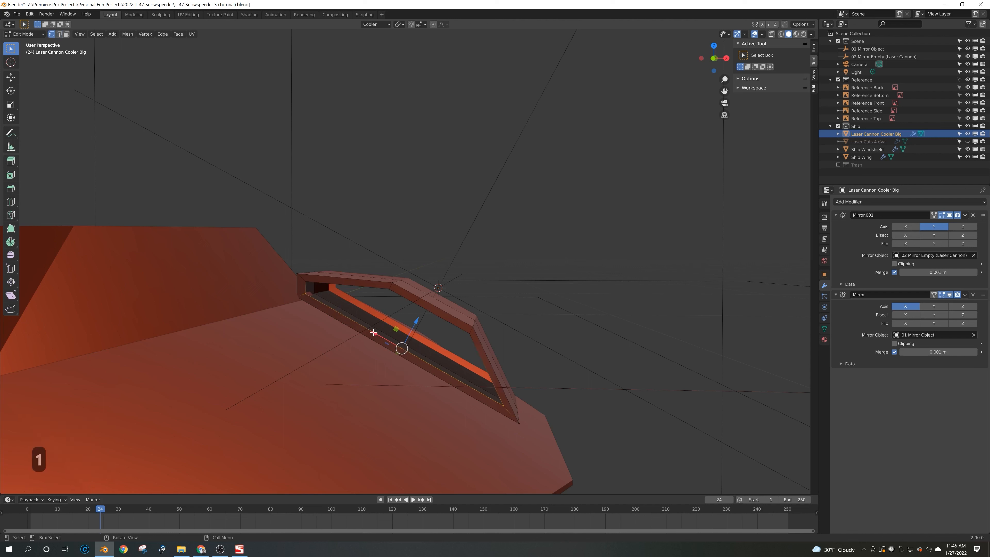
pyautogui.moveTo(374, 332); pyautogui.dragTo(353, 324)
pyautogui.hotkey('ctrl', 'z')
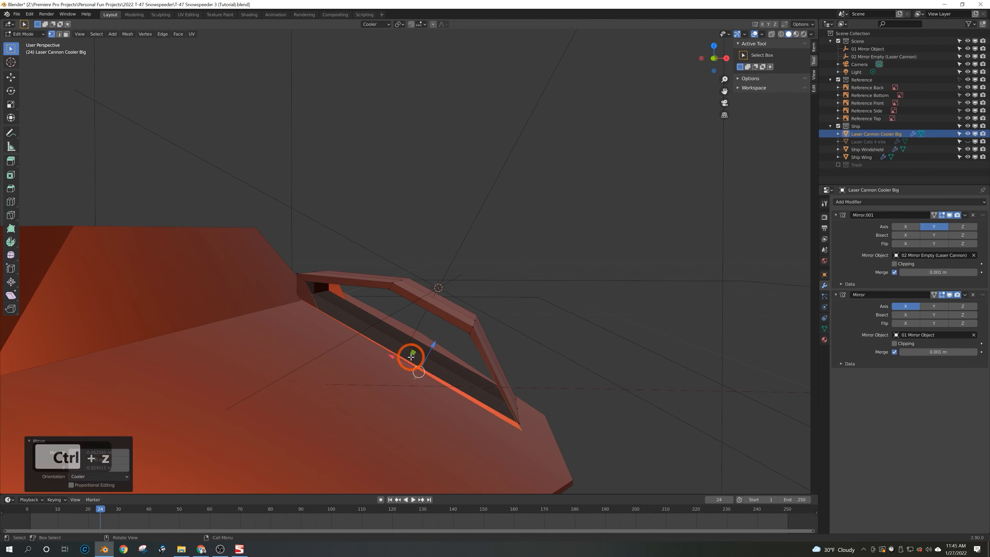
pyautogui.hotkey('ctrl', 'z')
pyautogui.hotkey('ctrl', 'z')
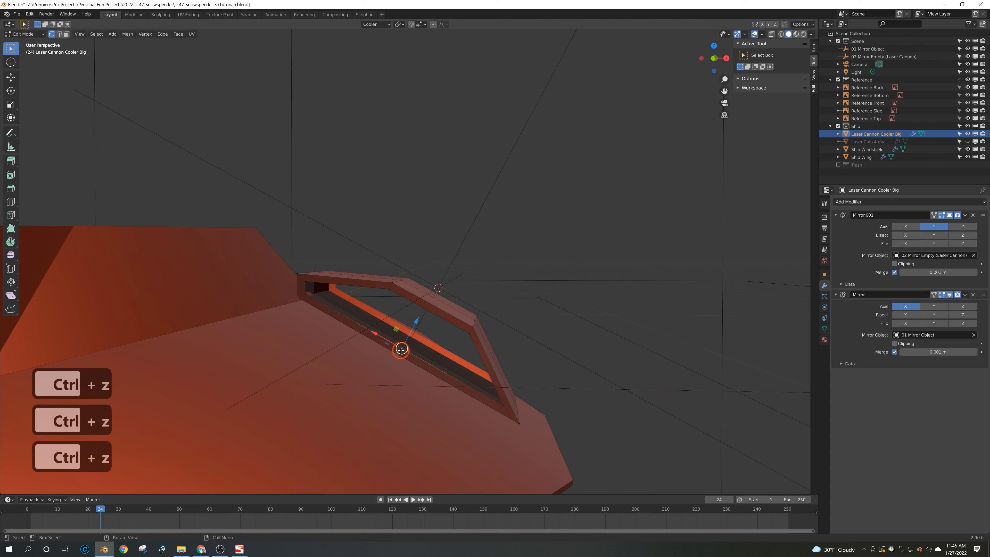
# Step: Try sliding the bottom strut's subdivision vertex toward the cockpit end by a factor of about 0.33, and select the nearby inner frame vertices
pyautogui.press('g')
pyautogui.press('g')
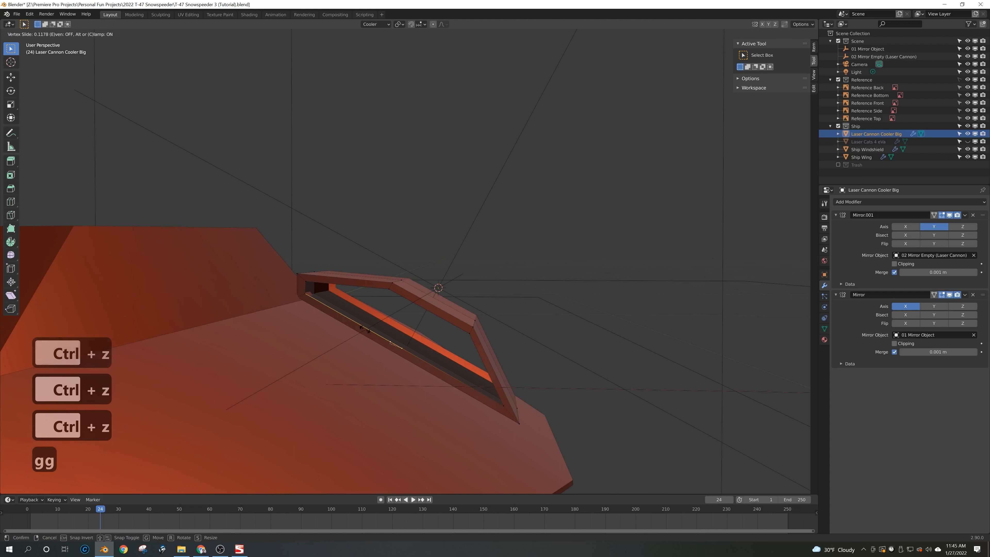
pyautogui.click(341, 320)
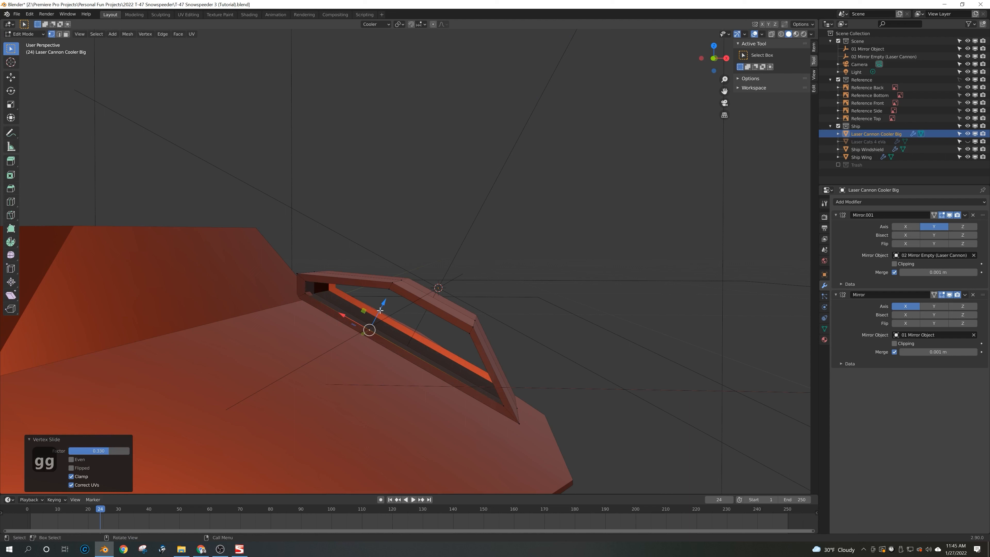
pyautogui.keyDown('shift'); pyautogui.click(296, 288); pyautogui.keyUp('shift')
pyautogui.keyDown('shift'); pyautogui.click(304, 291); pyautogui.keyUp('shift')
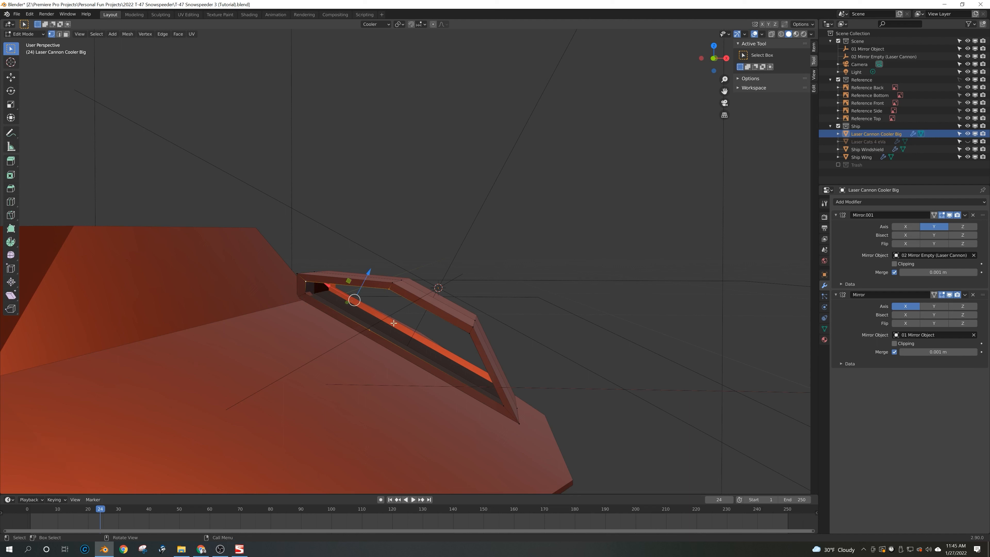
# Step: Slide the bottom strut's subdivision vertex along its edge toward the cockpit end, and fine-tune it with a further slide factor of 0.011
pyautogui.press('g')
pyautogui.press('g')
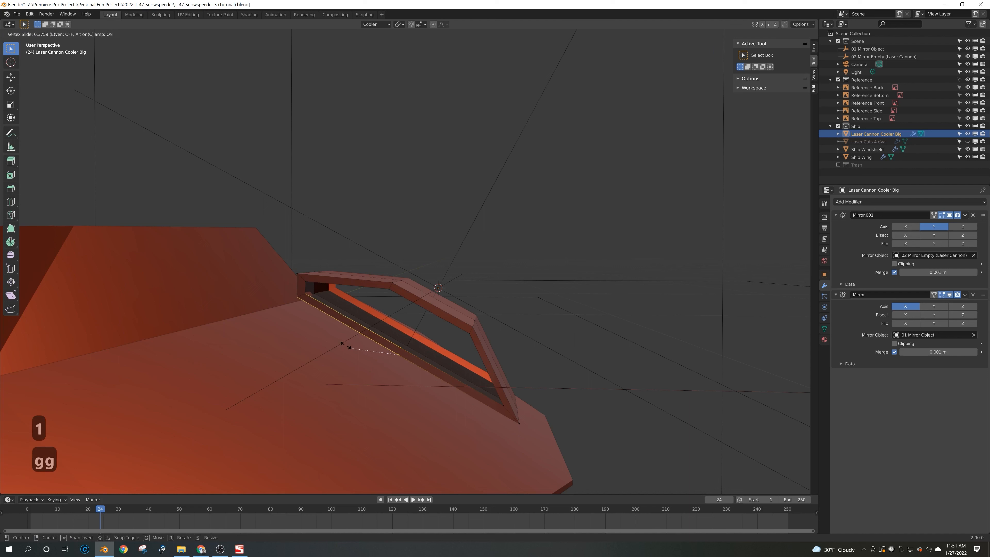
pyautogui.click(353, 342)
pyautogui.press('g')
pyautogui.moveTo(368, 340)
pyautogui.mouseDown()
pyautogui.moveTo(357, 329)
pyautogui.moveTo(368, 337)
pyautogui.mouseUp()
pyautogui.hotkey('ctrl', 'z')
pyautogui.hotkey('ctrl', 'z')
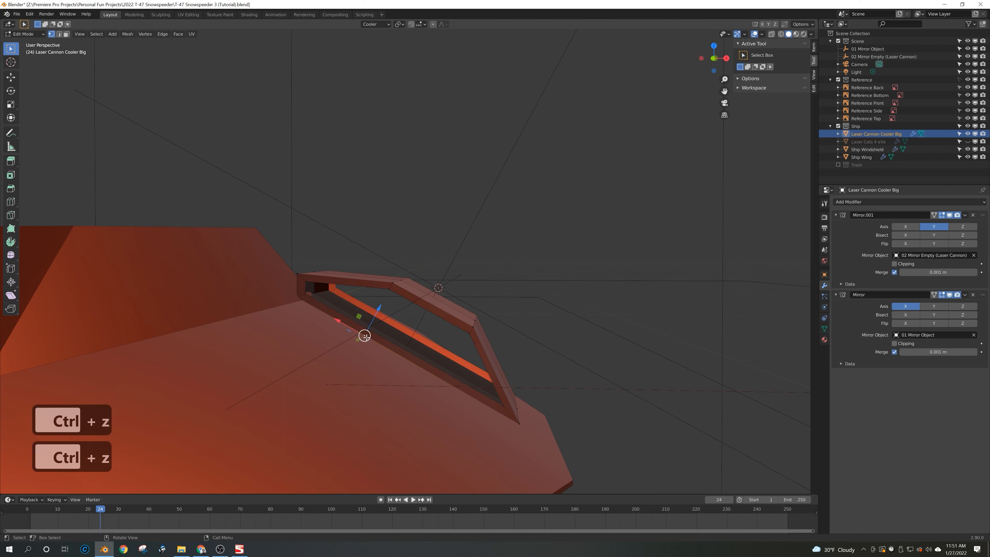
pyautogui.press('g')
pyautogui.press('g')
pyautogui.click(365, 335)
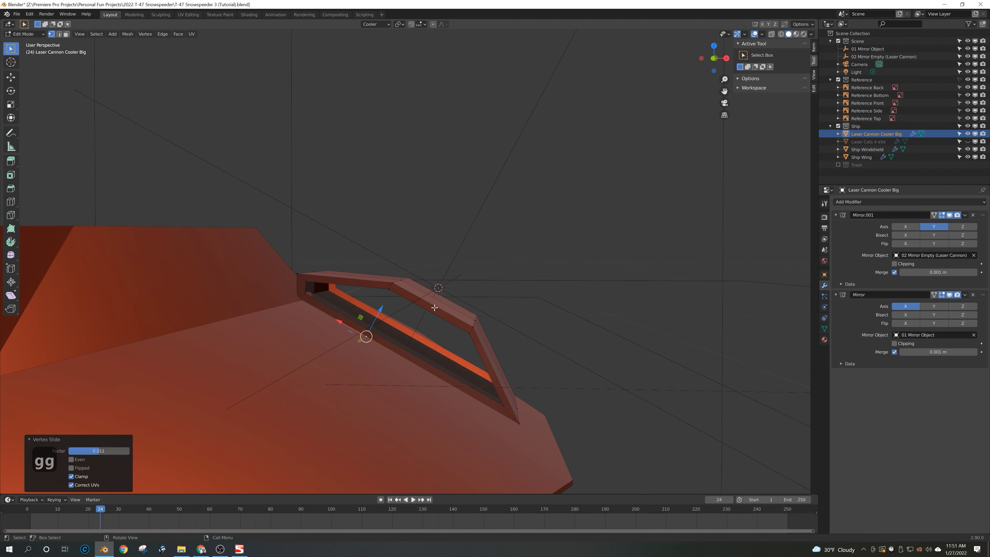
pyautogui.press('2')
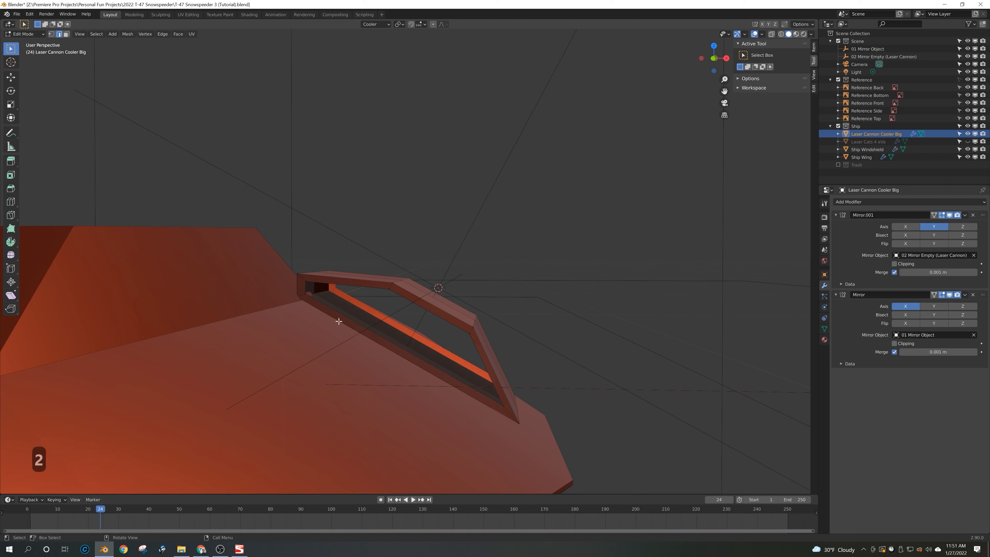
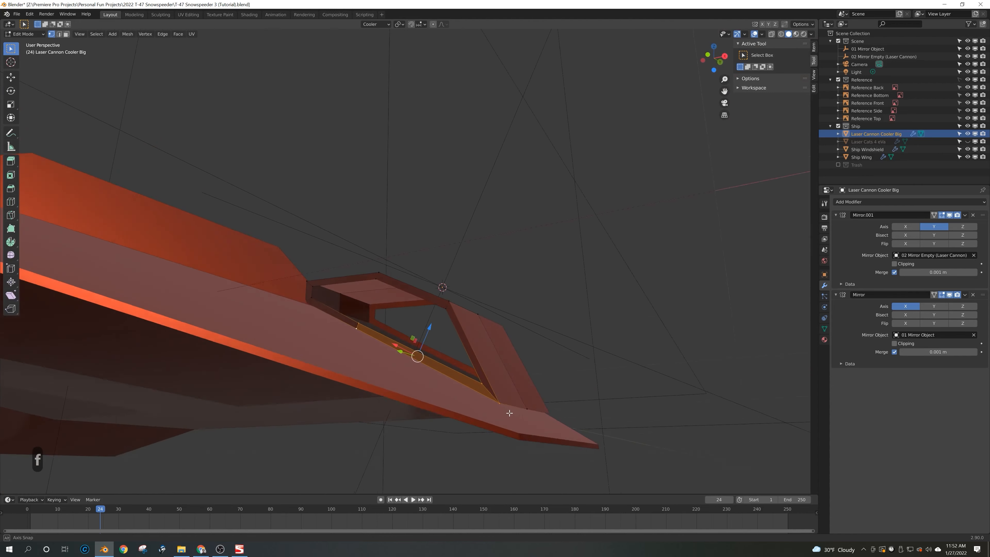
# Step: With the transform orientation set to Cooler, extrude the frame's inner outline inward along Y and move it about 0.12 m further
pyautogui.moveTo(474, 369)
pyautogui.mouseDown(button='middle')
pyautogui.moveTo(490, 374)
pyautogui.moveTo(476, 372)
pyautogui.mouseUp(button='middle')
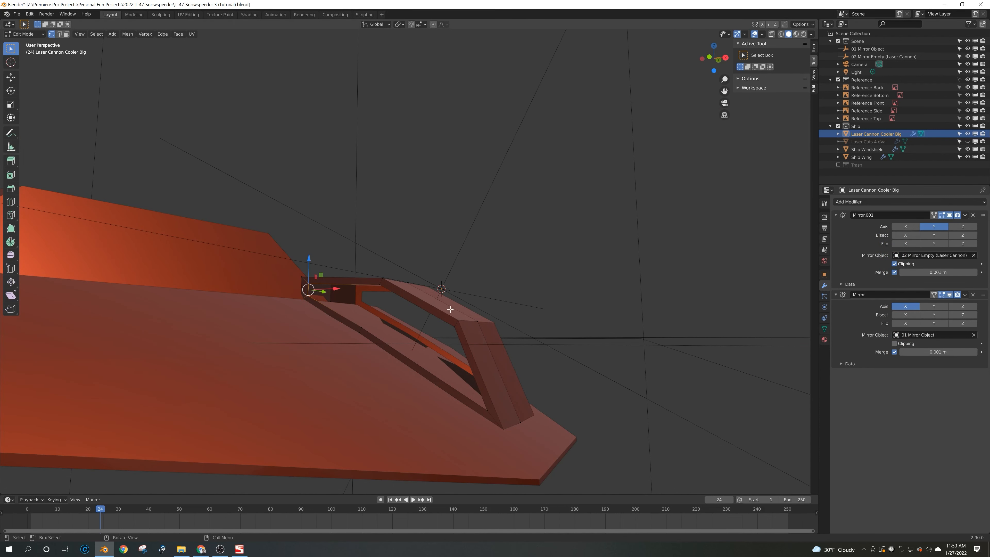
pyautogui.moveTo(448, 312); pyautogui.dragTo(414, 319, button='middle')
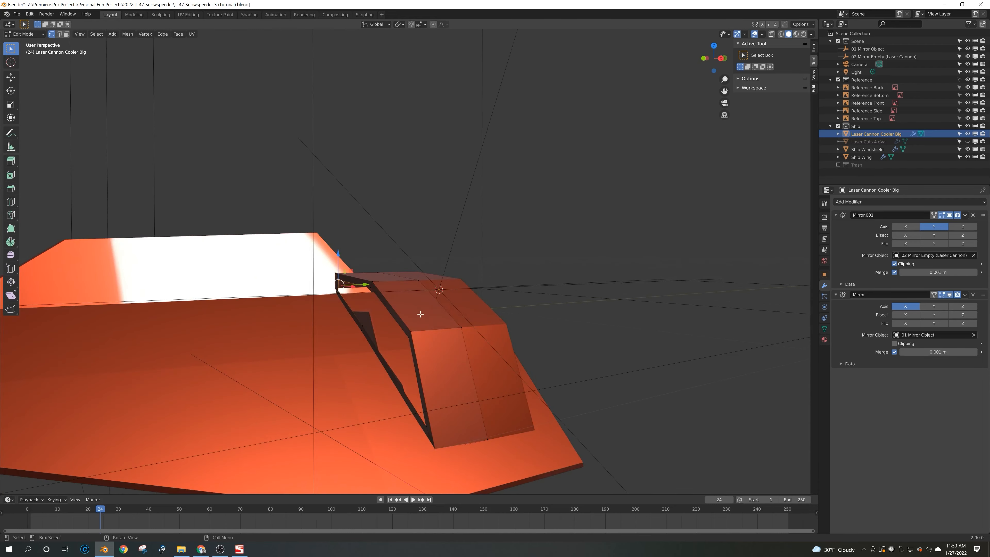
pyautogui.moveTo(420, 315); pyautogui.dragTo(476, 316, button='middle')
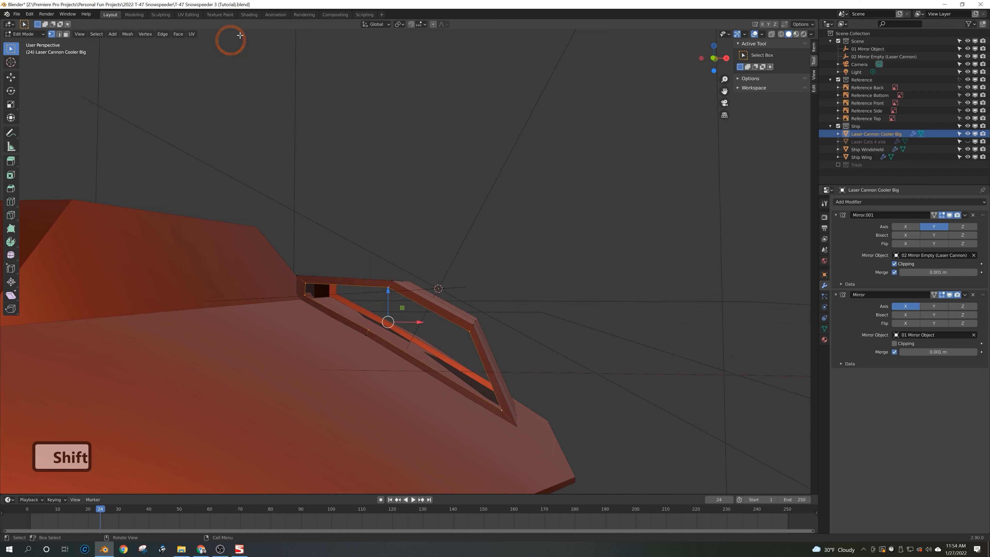
pyautogui.click(365, 25)
pyautogui.click(352, 105)
pyautogui.moveTo(420, 221); pyautogui.dragTo(401, 355, button='middle')
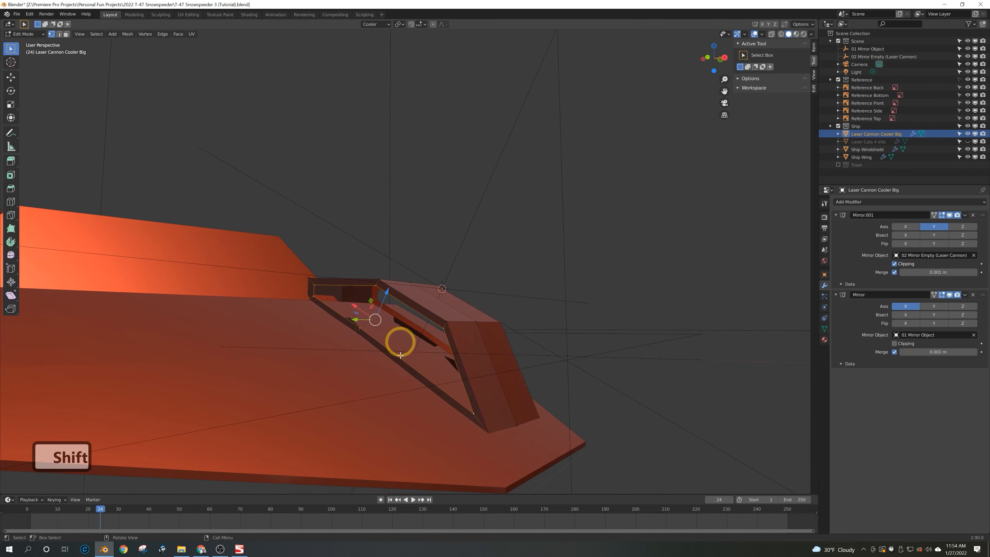
pyautogui.press('e')
pyautogui.press('y')
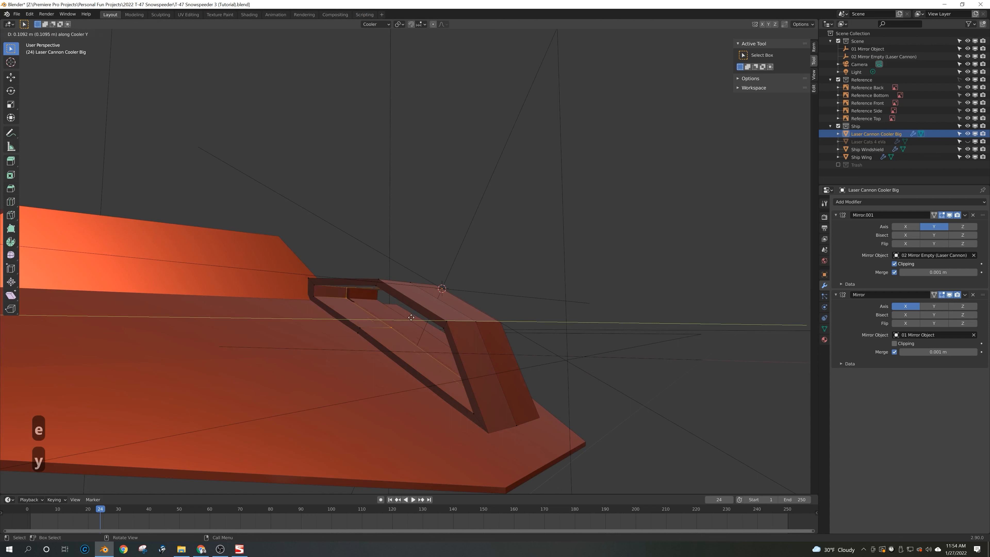
pyautogui.click(440, 317)
pyautogui.moveTo(391, 322)
pyautogui.mouseDown()
pyautogui.moveTo(397, 309)
pyautogui.moveTo(354, 325)
pyautogui.moveTo(404, 335)
pyautogui.mouseUp()
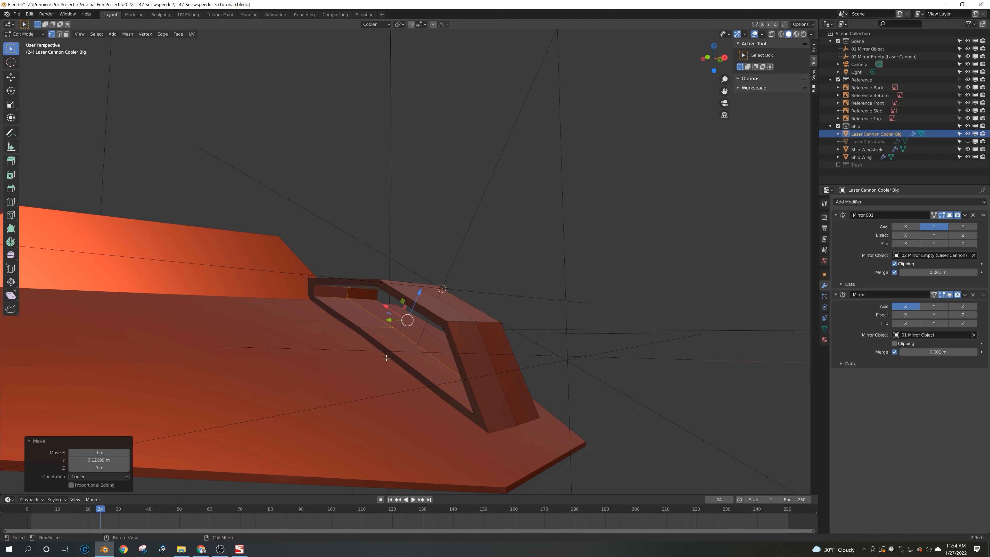
# Step: Select the bottom strut's subdivision vertices through the mesh in X-ray, lower them slightly along Cooler Z, and inspect the housing
pyautogui.press('Tab')
pyautogui.moveTo(536, 288); pyautogui.dragTo(559, 295, button='middle')
pyautogui.press('Tab')
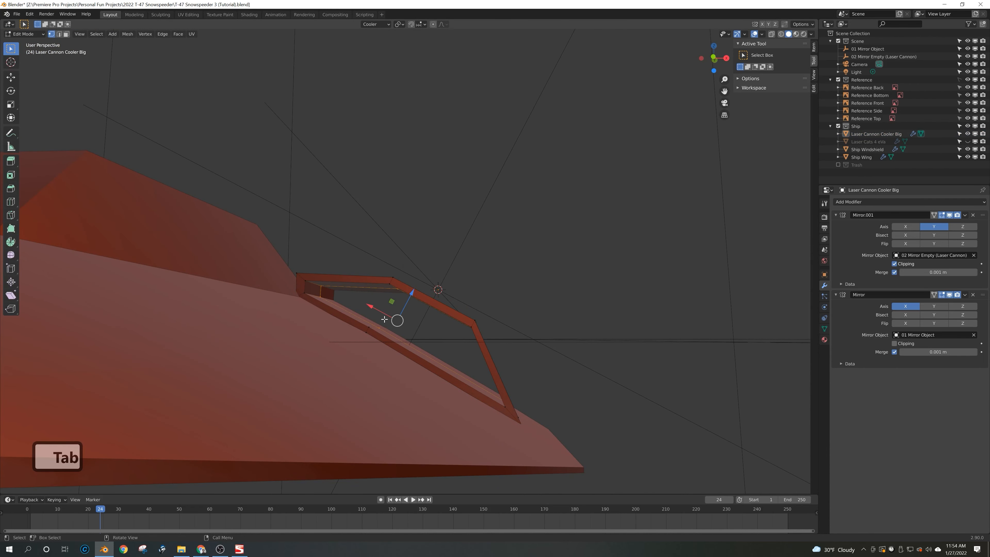
pyautogui.hotkey('alt', 'z')
pyautogui.moveTo(356, 340); pyautogui.dragTo(356, 344)
pyautogui.moveTo(405, 333); pyautogui.dragTo(387, 332, button='middle')
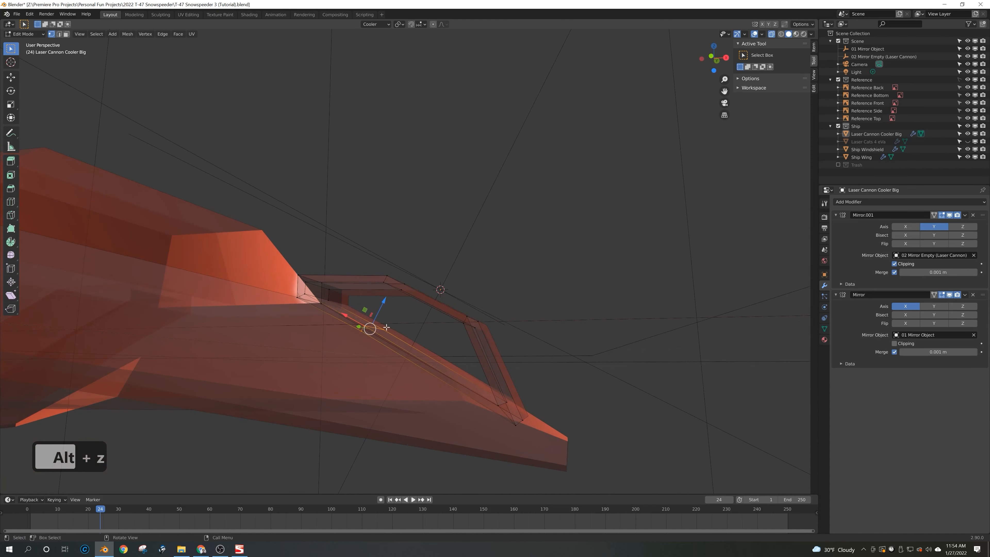
pyautogui.hotkey('alt', 'z')
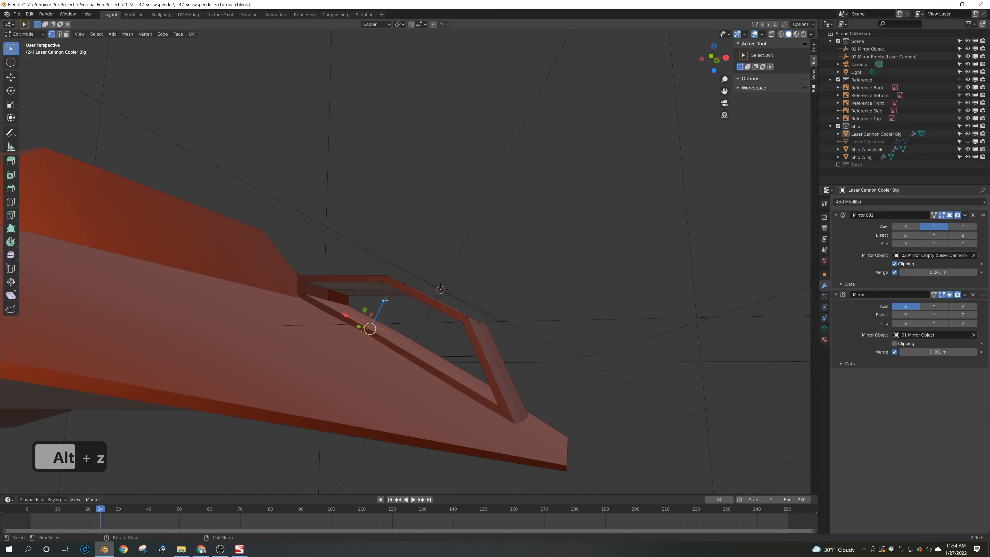
pyautogui.moveTo(384, 300); pyautogui.dragTo(382, 302)
pyautogui.press('Tab')
pyautogui.moveTo(549, 279); pyautogui.dragTo(458, 325, button='middle')
pyautogui.scroll(-5, 470, 304)
pyautogui.click(381, 317)
pyautogui.moveTo(380, 317); pyautogui.dragTo(357, 391, button='middle')
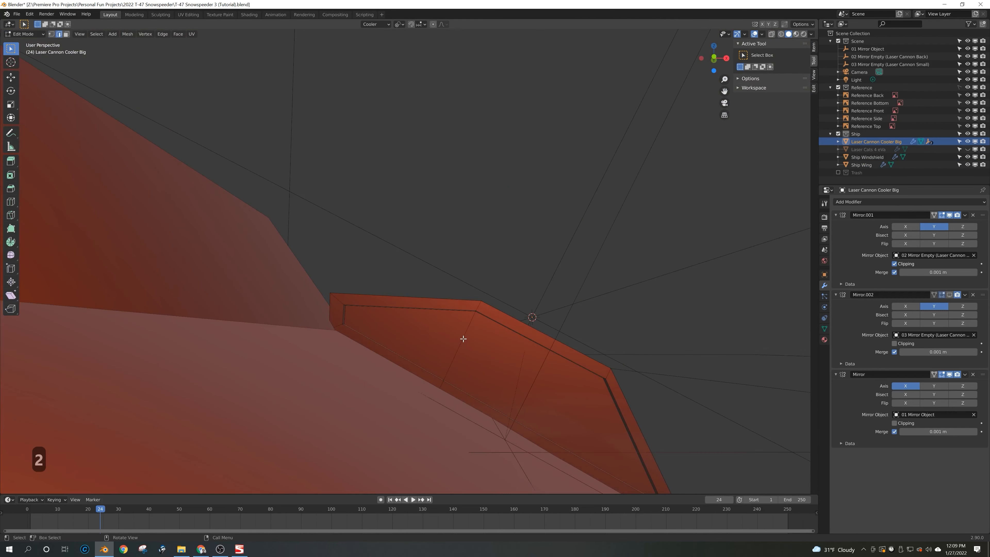
# Step: Duplicate the edge crossing the recessed side panel at the frame's upper bend, offsetting it about 0.007 m along Cooler Y
pyautogui.click(463, 338)
pyautogui.moveTo(463, 338); pyautogui.dragTo(370, 363, button='middle')
pyautogui.hotkey('shift', 'd')
pyautogui.press('y')
pyautogui.click(376, 348)
pyautogui.moveTo(341, 330); pyautogui.dragTo(368, 369, button='middle')
pyautogui.moveTo(369, 368)
pyautogui.keyDown('shift'); pyautogui.mouseDown(button='middle')
pyautogui.moveTo(380, 345)
pyautogui.moveTo(351, 321)
pyautogui.moveTo(382, 378)
pyautogui.mouseUp(button='middle'); pyautogui.keyUp('shift')
pyautogui.scroll(3, 351, 322)
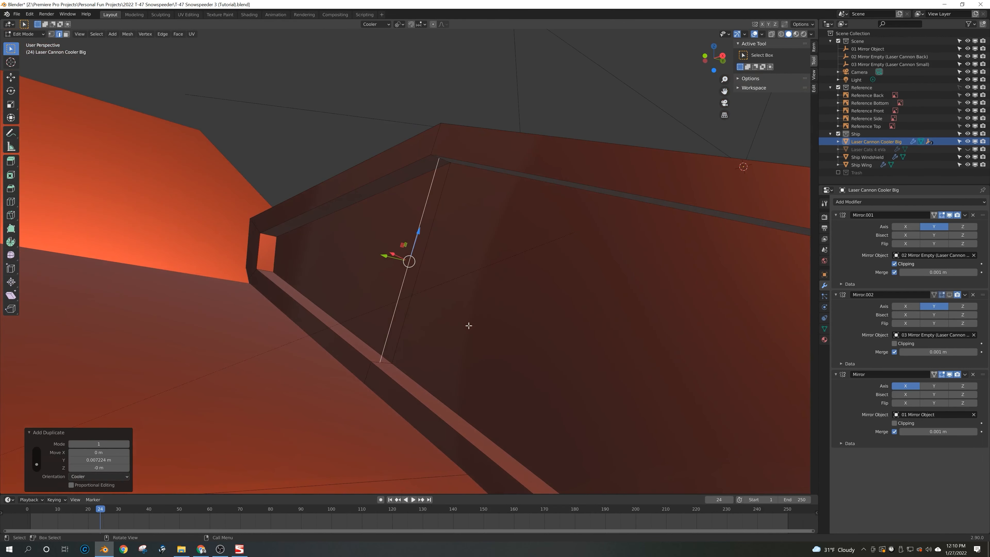
# Step: Extrude the duplicated edge along Cooler Y into a narrow strip face
pyautogui.press('1')
pyautogui.press('e')
pyautogui.press('y')
pyautogui.click(398, 322)
pyautogui.press('3')
pyautogui.click(401, 311)
pyautogui.press('e')
pyautogui.press('x')
pyautogui.rightClick(412, 322)
pyautogui.hotkey('ctrl', 'z')
pyautogui.hotkey('ctrl', 'z')
# Step: Extrude the strip face along X to thicken it into a slat across the recessed panel
pyautogui.keyDown('shift'); pyautogui.click(401, 316); pyautogui.keyUp('shift')
pyautogui.moveTo(402, 317); pyautogui.dragTo(432, 340, button='middle')
pyautogui.press('e')
pyautogui.press('x')
pyautogui.press('x')
pyautogui.click(439, 337)
pyautogui.press('Tab')
pyautogui.press('Tab')
pyautogui.press('1')
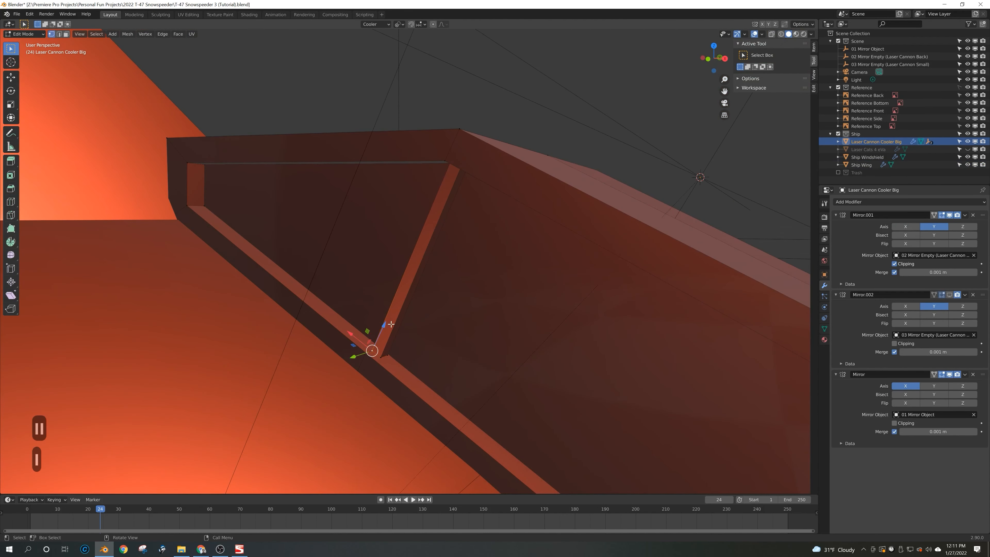
# Step: Turn on X-ray, select the whole slat by its faces, and shift it slightly along Cooler Y
pyautogui.press('a')
pyautogui.click(385, 352)
pyautogui.keyDown('alt'); pyautogui.click(380, 350); pyautogui.keyUp('alt')
pyautogui.moveTo(446, 199); pyautogui.dragTo(452, 169, button='middle')
pyautogui.keyDown('shift'); pyautogui.click(459, 168); pyautogui.keyUp('shift')
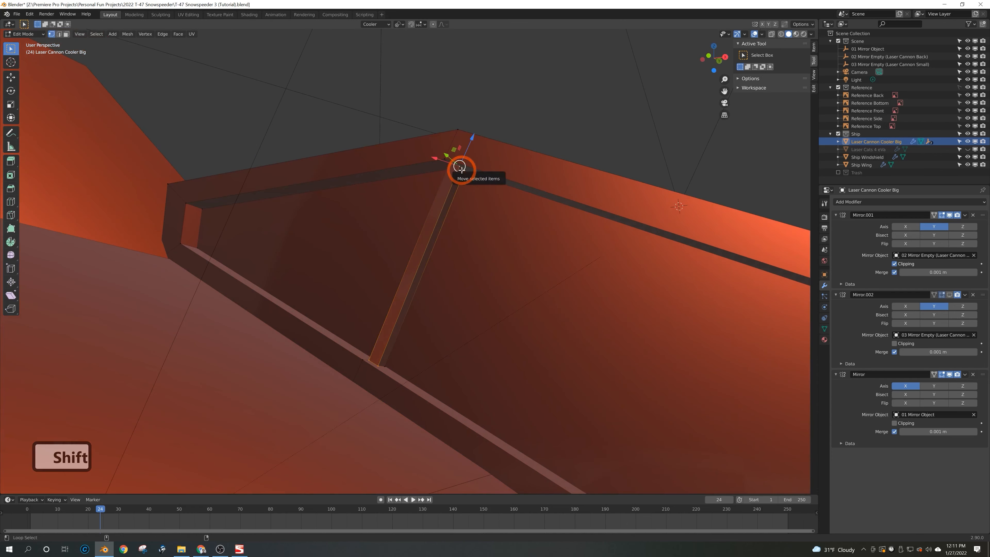
pyautogui.keyDown('shift'); pyautogui.click(450, 163); pyautogui.keyUp('shift')
pyautogui.hotkey('alt', 'z')
pyautogui.press('3')
pyautogui.moveTo(387, 360); pyautogui.dragTo(403, 269, button='middle')
pyautogui.keyDown('alt'); pyautogui.click(415, 268); pyautogui.keyUp('alt')
pyautogui.moveTo(387, 265); pyautogui.dragTo(372, 265)
pyautogui.moveTo(417, 263)
pyautogui.mouseDown(button='middle')
pyautogui.moveTo(447, 260)
pyautogui.moveTo(416, 273)
pyautogui.mouseUp(button='middle')
pyautogui.moveTo(415, 307); pyautogui.dragTo(242, 226, button='middle')
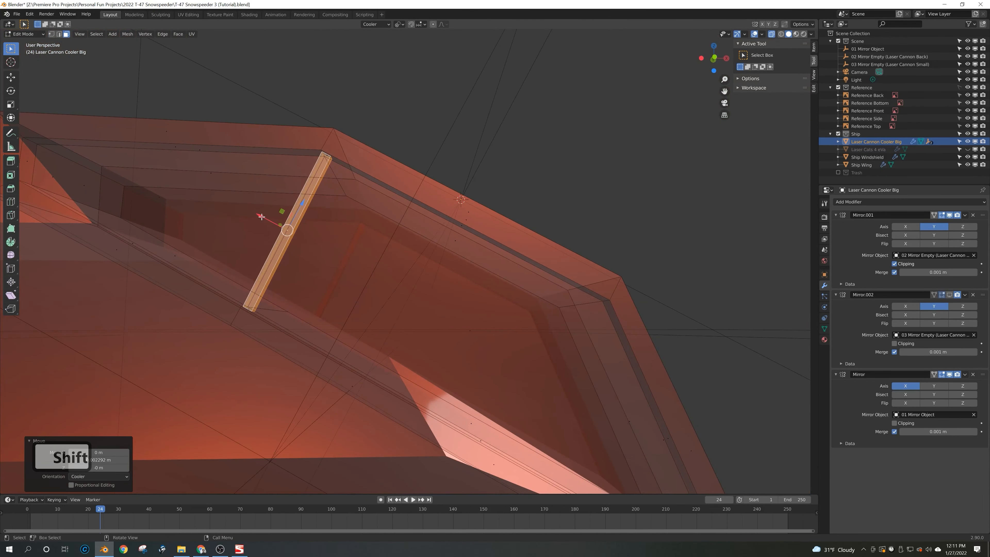
# Step: Duplicate the slat along Cooler X, placing the copy right beside the original with a narrow gap
pyautogui.hotkey('shift', 'd')
pyautogui.press('x')
pyautogui.click(276, 230)
# Step: Select both slats and duplicate the pair along Cooler X at the same spacing
pyautogui.keyDown('alt'); pyautogui.keyDown('shift'); pyautogui.click(291, 220); pyautogui.keyUp('shift'); pyautogui.keyUp('alt')
pyautogui.keyDown('alt'); pyautogui.keyDown('shift'); pyautogui.click(291, 223); pyautogui.keyUp('shift'); pyautogui.keyUp('alt')
pyautogui.keyDown('alt'); pyautogui.keyDown('shift'); pyautogui.click(288, 234); pyautogui.keyUp('shift'); pyautogui.keyUp('alt')
pyautogui.moveTo(288, 234); pyautogui.dragTo(321, 266, button='middle')
pyautogui.keyDown('alt'); pyautogui.keyDown('shift'); pyautogui.click(362, 283); pyautogui.keyUp('shift'); pyautogui.keyUp('alt')
pyautogui.keyDown('alt'); pyautogui.keyDown('shift'); pyautogui.click(357, 281); pyautogui.keyUp('shift'); pyautogui.keyUp('alt')
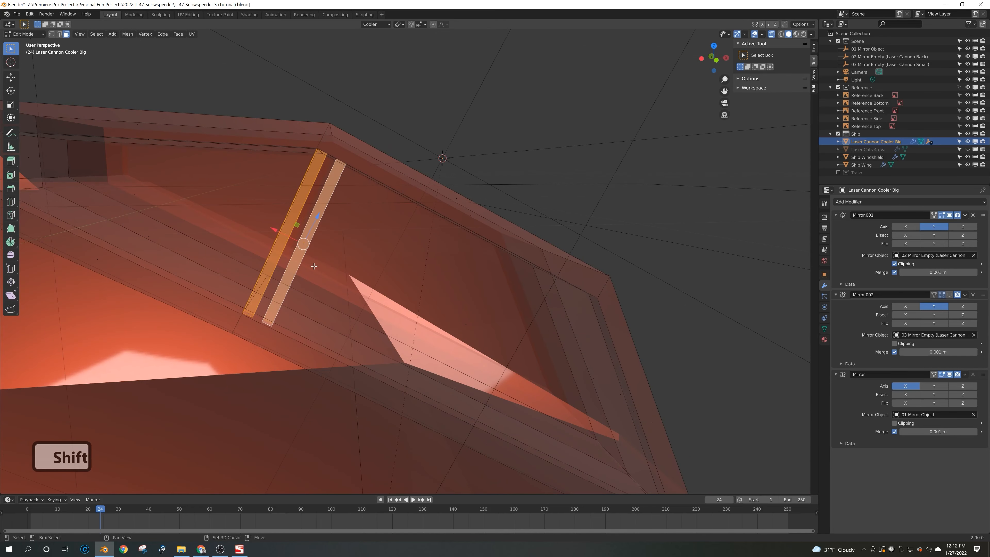
pyautogui.hotkey('shift', 'd')
pyautogui.press('x')
pyautogui.click(331, 267)
# Step: Select all four slats and duplicate the set about 0.04 m along Cooler X
pyautogui.keyDown('alt'); pyautogui.keyDown('shift'); pyautogui.click(305, 240); pyautogui.keyUp('shift'); pyautogui.keyUp('alt')
pyautogui.keyDown('alt'); pyautogui.keyDown('shift'); pyautogui.click(296, 237); pyautogui.keyUp('shift'); pyautogui.keyUp('alt')
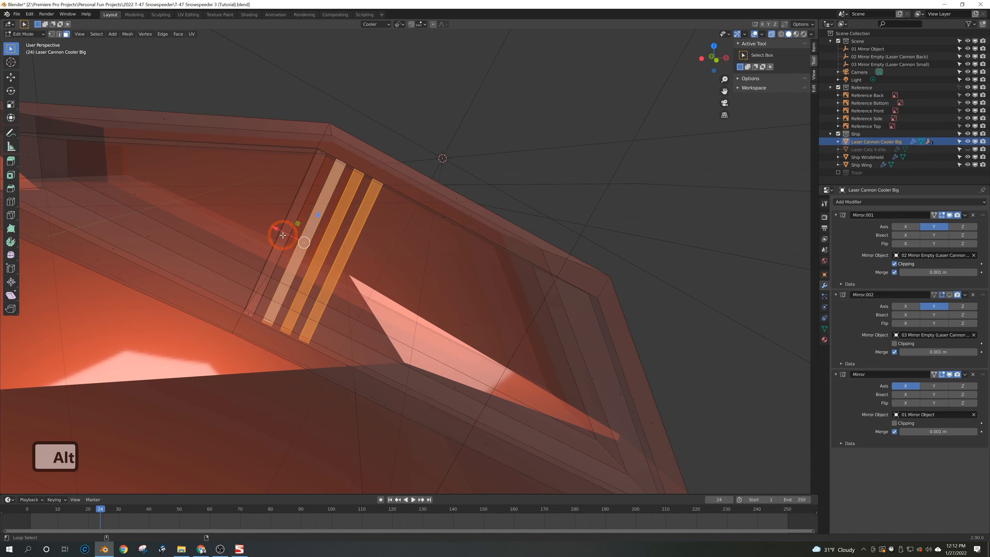
pyautogui.keyDown('alt'); pyautogui.keyDown('shift'); pyautogui.click(333, 230); pyautogui.keyUp('shift'); pyautogui.keyUp('alt')
pyautogui.keyDown('alt'); pyautogui.click(327, 245); pyautogui.keyUp('alt')
pyautogui.keyDown('alt'); pyautogui.keyDown('shift'); pyautogui.click(309, 239); pyautogui.keyUp('shift'); pyautogui.keyUp('alt')
pyautogui.keyDown('alt'); pyautogui.keyDown('shift'); pyautogui.click(298, 238); pyautogui.keyUp('shift'); pyautogui.keyUp('alt')
pyautogui.keyDown('alt'); pyautogui.keyDown('shift'); pyautogui.click(284, 236); pyautogui.keyUp('shift'); pyautogui.keyUp('alt')
pyautogui.click(320, 249)
pyautogui.keyDown('alt'); pyautogui.click(321, 250); pyautogui.keyUp('alt')
pyautogui.keyDown('alt'); pyautogui.keyDown('shift'); pyautogui.click(305, 243); pyautogui.keyUp('shift'); pyautogui.keyUp('alt')
pyautogui.hotkey('shift', 'd')
pyautogui.press('x')
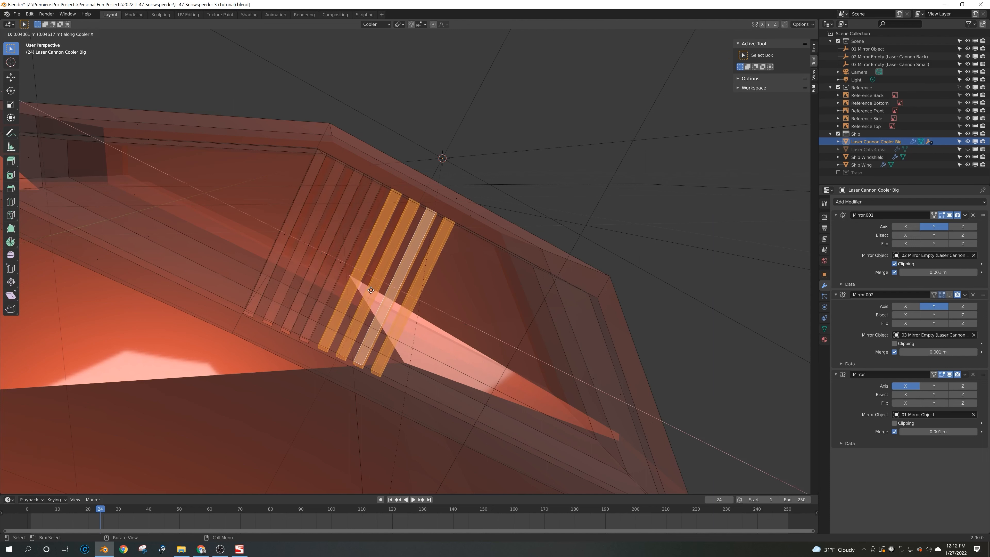
pyautogui.click(342, 263)
# Step: Add the first four slats to the selection, duplicate all eight further along Cooler X, and check the row
pyautogui.keyDown('alt'); pyautogui.keyDown('shift'); pyautogui.click(342, 263); pyautogui.keyUp('shift'); pyautogui.keyUp('alt')
pyautogui.keyDown('alt'); pyautogui.keyDown('shift'); pyautogui.click(322, 253); pyautogui.keyUp('shift'); pyautogui.keyUp('alt')
pyautogui.keyDown('alt'); pyautogui.keyDown('shift'); pyautogui.click(304, 244); pyautogui.keyUp('shift'); pyautogui.keyUp('alt')
pyautogui.keyDown('alt'); pyautogui.keyDown('shift'); pyautogui.click(285, 235); pyautogui.keyUp('shift'); pyautogui.keyUp('alt')
pyautogui.hotkey('shift', 'd')
pyautogui.press('x')
pyautogui.click(537, 320)
pyautogui.moveTo(536, 320); pyautogui.dragTo(606, 252, button='middle')
pyautogui.scroll(-5, 510, 294)
pyautogui.hotkey('alt', 'z')
pyautogui.press('Tab')
pyautogui.press('Tab')
pyautogui.hotkey('alt', 'z')
pyautogui.hotkey('ctrl', 'z')
# Step: Add three more slats to the selection and duplicate the whole set about 0.11 m along Cooler X
pyautogui.keyDown('alt'); pyautogui.keyDown('shift'); pyautogui.click(374, 240); pyautogui.keyUp('shift'); pyautogui.keyUp('alt')
pyautogui.keyDown('alt'); pyautogui.keyDown('shift'); pyautogui.click(359, 232); pyautogui.keyUp('shift'); pyautogui.keyUp('alt')
pyautogui.keyDown('alt'); pyautogui.keyDown('shift'); pyautogui.click(346, 225); pyautogui.keyUp('shift'); pyautogui.keyUp('alt')
pyautogui.hotkey('shift', 'd')
pyautogui.press('x')
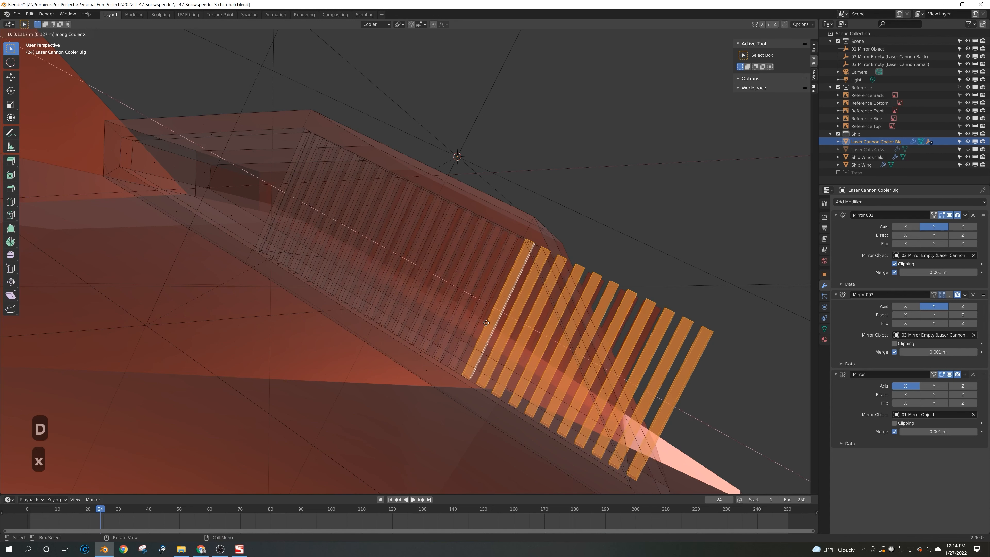
pyautogui.click(487, 322)
# Step: Delete the surplus slat geometry that extends past the housing's far end
pyautogui.keyDown('alt'); pyautogui.click(674, 404); pyautogui.keyUp('alt')
pyautogui.press('x')
pyautogui.click(674, 406)
pyautogui.moveTo(673, 405); pyautogui.dragTo(629, 221, button='middle')
pyautogui.hotkey('ctrl', 'z')
pyautogui.press('x')
pyautogui.click(676, 373)
pyautogui.press('1')
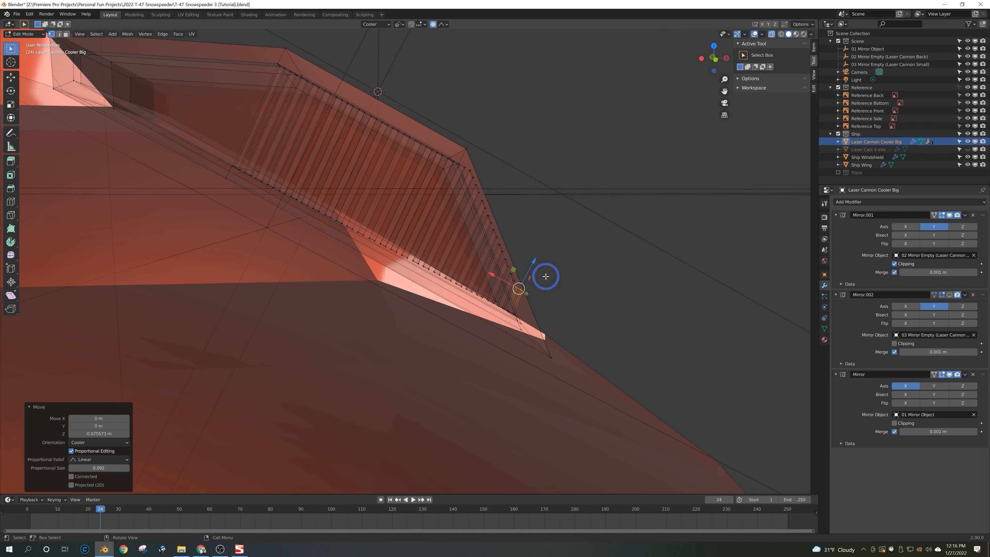
pyautogui.press('g')
pyautogui.press('z')
pyautogui.hotkey('ctrl', 'z')
pyautogui.press('g')
pyautogui.press('z')
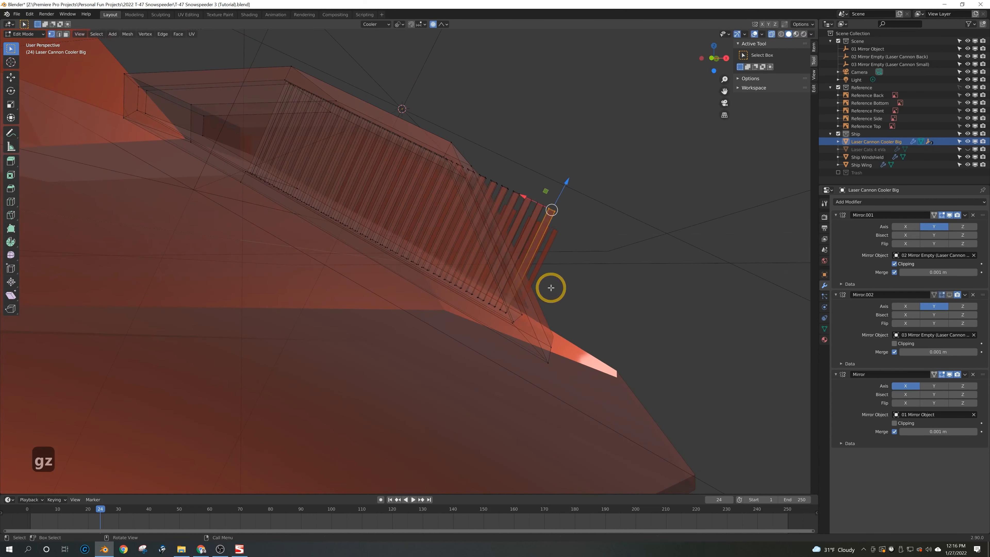
pyautogui.press('g')
pyautogui.press('z')
pyautogui.click(524, 389)
# Step: Move the last slat's protruding top vertices along Cooler Z and X, turning off proportional editing
pyautogui.moveTo(545, 281); pyautogui.dragTo(571, 223, button='middle')
pyautogui.press('g')
pyautogui.press('z')
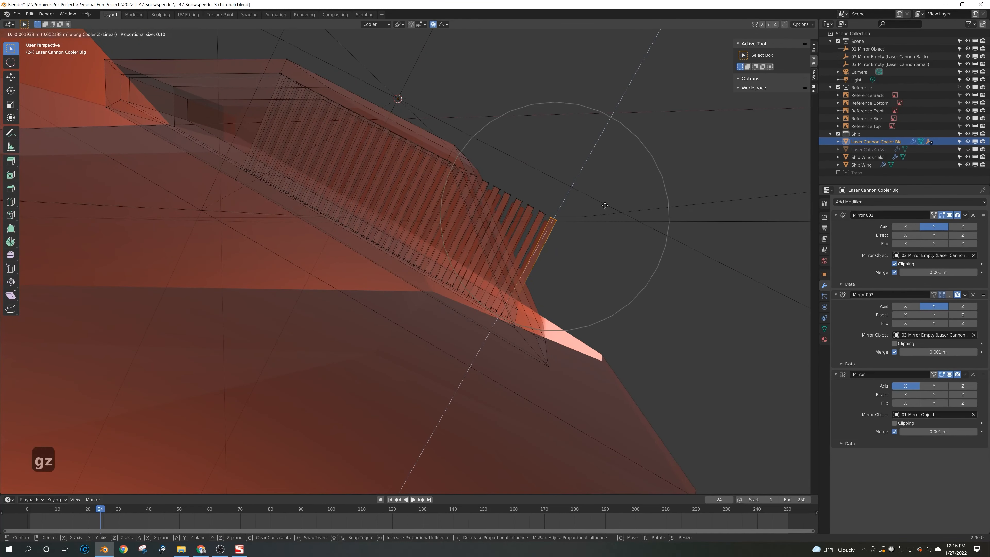
pyautogui.click(591, 298)
pyautogui.press('o')
pyautogui.press('g')
pyautogui.press('x')
# Step: Fit the remaining far-end slat tops inside the housing's sloped frame and check them in solid view
pyautogui.keyDown('shift'); pyautogui.click(523, 281); pyautogui.keyUp('shift')
pyautogui.keyDown('shift'); pyautogui.moveTo(522, 280); pyautogui.dragTo(524, 274); pyautogui.keyUp('shift')
pyautogui.moveTo(523, 274)
pyautogui.mouseDown(button='middle')
pyautogui.moveTo(504, 286)
pyautogui.moveTo(516, 269)
pyautogui.mouseUp(button='middle')
pyautogui.moveTo(511, 288); pyautogui.dragTo(493, 268)
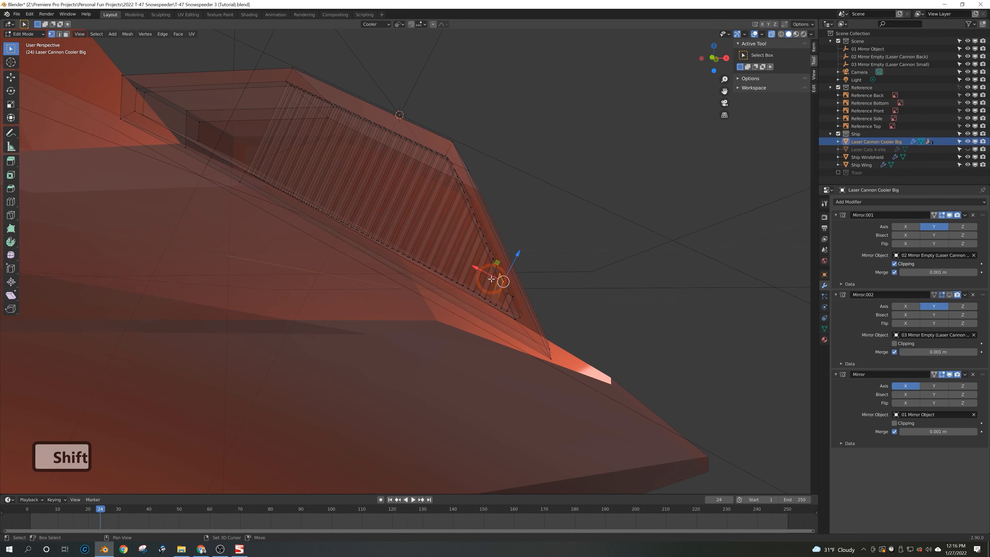
pyautogui.press('Tab')
pyautogui.hotkey('alt', 'z')
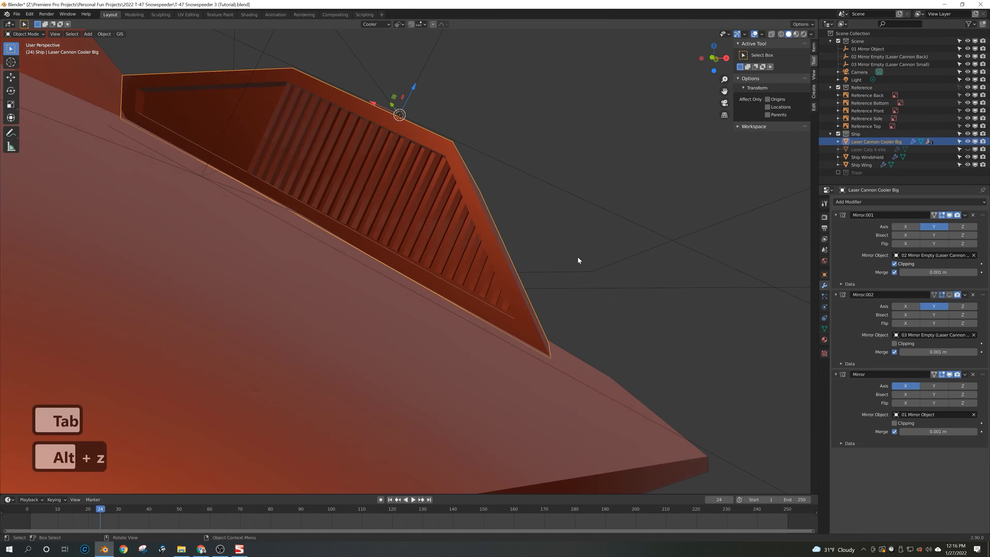
pyautogui.scroll(-3, 598, 289)
pyautogui.moveTo(416, 237); pyautogui.dragTo(404, 194, button='middle')
# Step: Select eight slats near the row's open end and duplicate them along Cooler X toward the housing's unfilled end
pyautogui.press('Tab')
pyautogui.hotkey('alt', 'z')
pyautogui.scroll(4, 403, 195)
pyautogui.keyDown('shift'); pyautogui.moveTo(403, 195); pyautogui.dragTo(444, 245, button='middle'); pyautogui.keyUp('shift')
pyautogui.press('3')
pyautogui.keyDown('alt'); pyautogui.keyDown('shift'); pyautogui.click(435, 241); pyautogui.keyUp('shift'); pyautogui.keyUp('alt')
pyautogui.keyDown('alt'); pyautogui.keyDown('shift'); pyautogui.click(422, 235); pyautogui.keyUp('shift'); pyautogui.keyUp('alt')
pyautogui.keyDown('alt'); pyautogui.keyDown('shift'); pyautogui.click(407, 227); pyautogui.keyUp('shift'); pyautogui.keyUp('alt')
pyautogui.keyDown('alt'); pyautogui.keyDown('shift'); pyautogui.click(393, 222); pyautogui.keyUp('shift'); pyautogui.keyUp('alt')
pyautogui.keyDown('alt'); pyautogui.keyDown('shift'); pyautogui.click(357, 198); pyautogui.keyUp('shift'); pyautogui.keyUp('alt')
pyautogui.keyDown('alt'); pyautogui.keyDown('shift'); pyautogui.click(319, 178); pyautogui.keyUp('shift'); pyautogui.keyUp('alt')
pyautogui.moveTo(319, 178); pyautogui.dragTo(374, 187, button='middle')
pyautogui.keyDown('shift'); pyautogui.moveTo(374, 187); pyautogui.dragTo(491, 232, button='middle'); pyautogui.keyUp('shift')
pyautogui.keyDown('alt'); pyautogui.keyDown('shift'); pyautogui.click(482, 223); pyautogui.keyUp('shift'); pyautogui.keyUp('alt')
pyautogui.keyDown('alt'); pyautogui.keyDown('shift'); pyautogui.click(469, 217); pyautogui.keyUp('shift'); pyautogui.keyUp('alt')
pyautogui.moveTo(576, 239); pyautogui.dragTo(479, 198, button='middle')
pyautogui.hotkey('shift', 'd')
pyautogui.press('x')
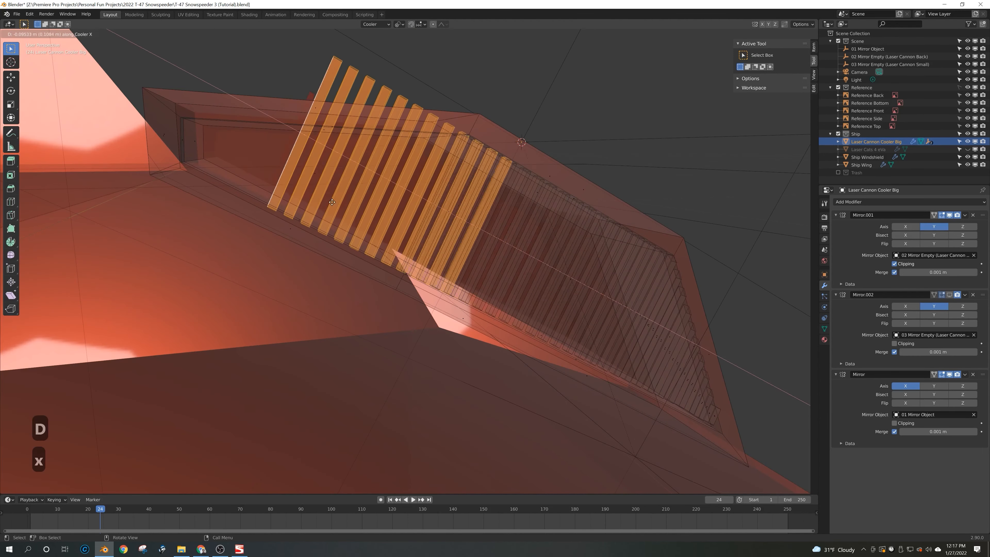
pyautogui.click(283, 178)
# Step: Duplicate the outermost slat about 0.01 m along Cooler X to complete the row
pyautogui.keyDown('alt'); pyautogui.click(243, 105); pyautogui.keyUp('alt')
pyautogui.hotkey('shift', 'd')
pyautogui.press('x')
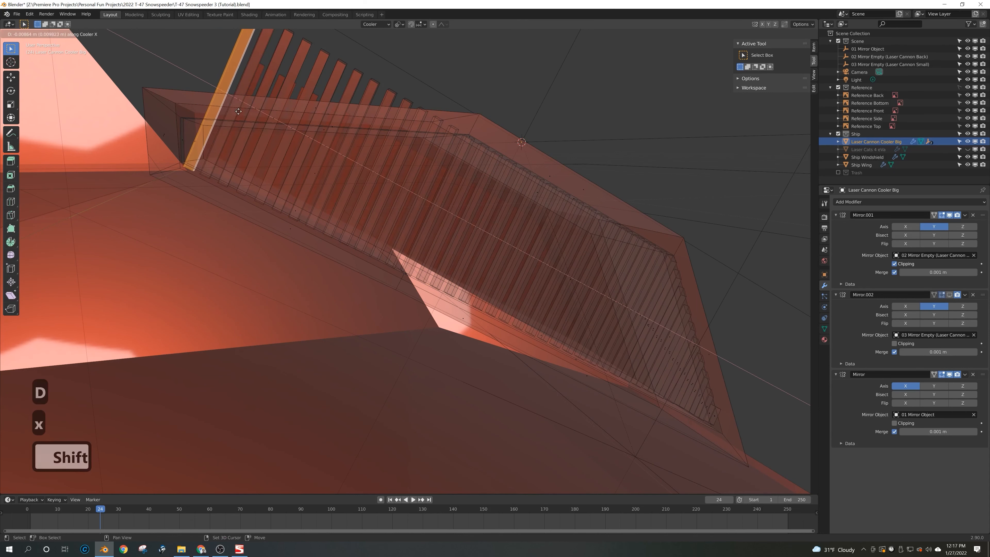
pyautogui.click(253, 109)
pyautogui.moveTo(253, 109); pyautogui.dragTo(246, 121, button='middle')
pyautogui.moveTo(256, 49); pyautogui.dragTo(238, 65, button='middle')
pyautogui.press('3')
pyautogui.click(250, 109)
pyautogui.keyDown('alt'); pyautogui.click(238, 60); pyautogui.keyUp('alt')
# Step: Select the outermost slat's top vertices and set the transform orientation to Normal
pyautogui.press('1')
pyautogui.moveTo(228, 48); pyautogui.dragTo(251, 72)
pyautogui.click(376, 24)
pyautogui.click(364, 60)
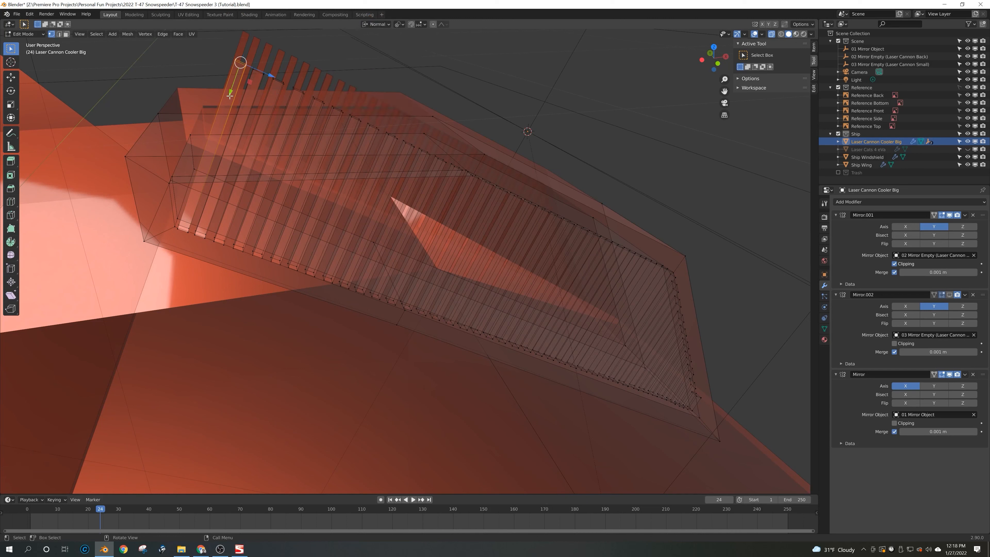
pyautogui.hotkey('ctrl', 'z')
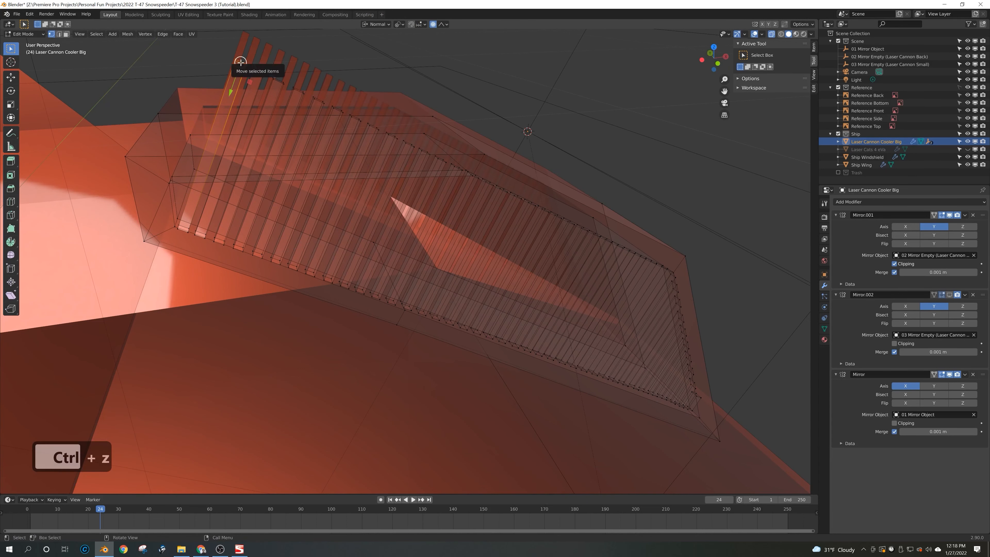
# Step: Turn off proportional editing and try moving and sliding the outermost slat's top vertices
pyautogui.press('g')
pyautogui.press('z')
pyautogui.press('y')
pyautogui.scroll(-7, 235, 70)
pyautogui.rightClick(230, 83)
pyautogui.click(436, 25)
pyautogui.press('g')
pyautogui.press('g')
pyautogui.rightClick(235, 96)
# Step: Select the protruding top vertices of the new slats and lower them along the slats' length
pyautogui.moveTo(224, 45); pyautogui.dragTo(464, 172)
pyautogui.keyDown('shift'); pyautogui.click(424, 134); pyautogui.keyUp('shift')
pyautogui.keyDown('shift'); pyautogui.click(435, 117); pyautogui.keyUp('shift')
pyautogui.moveTo(338, 144); pyautogui.dragTo(340, 140)
pyautogui.moveTo(339, 141); pyautogui.dragTo(312, 127, button='middle')
pyautogui.keyDown('ctrl'); pyautogui.moveTo(227, 31); pyautogui.dragTo(404, 124); pyautogui.keyUp('ctrl')
pyautogui.hotkey('ctrl', 'z')
pyautogui.moveTo(404, 124); pyautogui.dragTo(402, 135, button='middle')
pyautogui.keyDown('shift'); pyautogui.moveTo(300, 117); pyautogui.dragTo(292, 132); pyautogui.keyUp('shift')
pyautogui.moveTo(359, 135); pyautogui.dragTo(365, 124, button='middle')
# Step: Lower the slat tops still protruding in successively smaller groups to follow the frame's edge, and return to Object Mode
pyautogui.moveTo(370, 124); pyautogui.dragTo(216, 49)
pyautogui.moveTo(286, 111); pyautogui.dragTo(280, 124)
pyautogui.moveTo(328, 127); pyautogui.dragTo(224, 66)
pyautogui.moveTo(253, 112); pyautogui.dragTo(246, 127)
pyautogui.moveTo(281, 125); pyautogui.dragTo(295, 123, button='middle')
pyautogui.moveTo(319, 120); pyautogui.dragTo(223, 64)
pyautogui.moveTo(259, 116); pyautogui.dragTo(253, 130)
pyautogui.moveTo(269, 128); pyautogui.dragTo(282, 126, button='middle')
pyautogui.moveTo(283, 124); pyautogui.dragTo(219, 76)
pyautogui.moveTo(236, 128); pyautogui.dragTo(229, 144)
pyautogui.scroll(-4, 230, 143)
pyautogui.press('Tab')
pyautogui.hotkey('alt', 'z')
# Step: Duplicate the big cooler together with its mirror empty about 0.48 m along Normal Y toward the ship's nose
pyautogui.moveTo(314, 85); pyautogui.dragTo(432, 176, button='middle')
pyautogui.click(373, 311)
pyautogui.press('KP_Decimal')
pyautogui.click(506, 179)
pyautogui.moveTo(506, 179); pyautogui.dragTo(450, 186, button='middle')
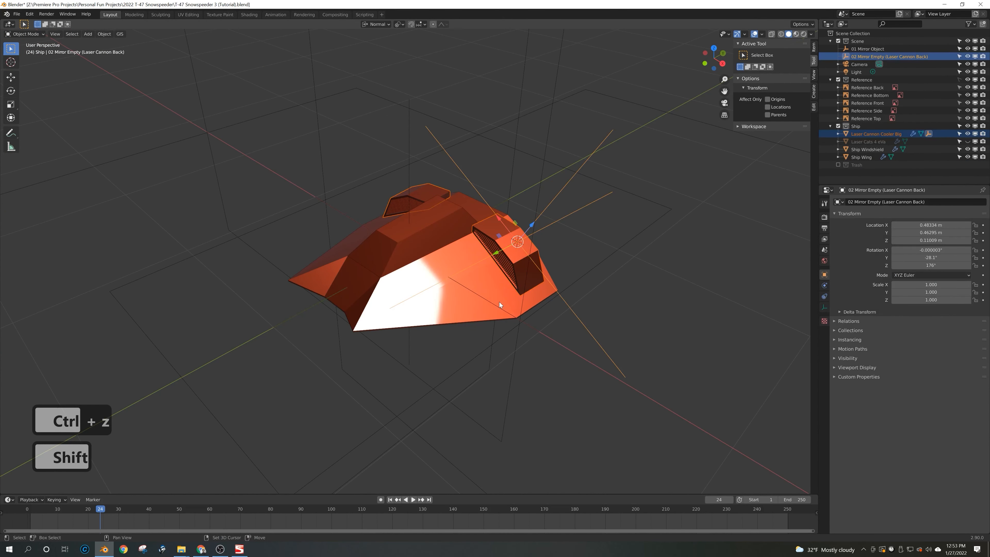
pyautogui.hotkey('shift', 'd')
pyautogui.press('y')
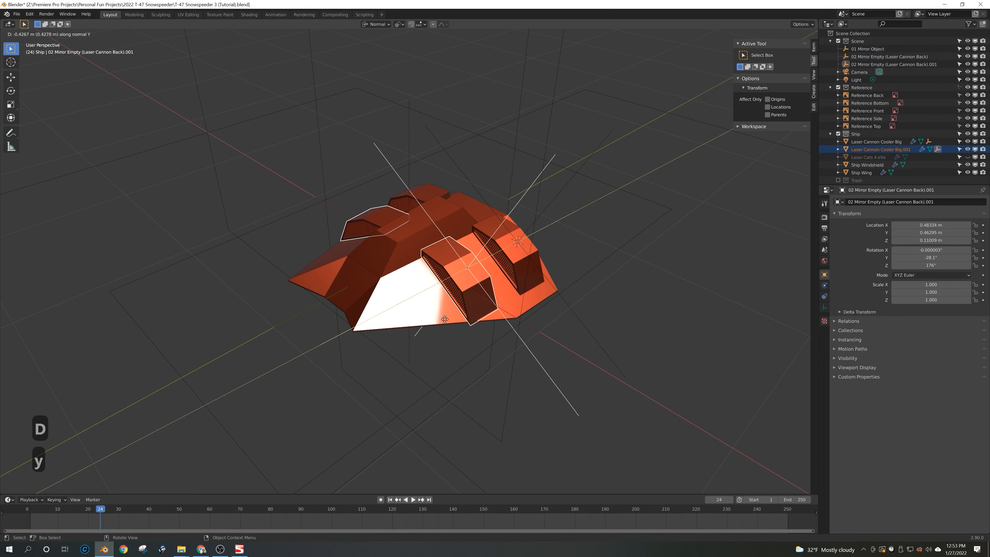
pyautogui.click(439, 325)
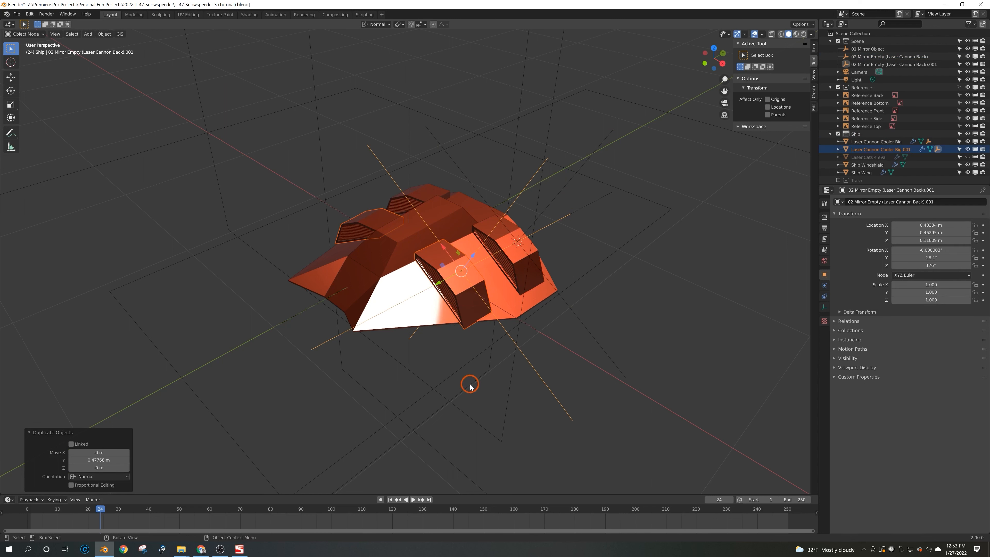
pyautogui.click(461, 288)
pyautogui.press('s')
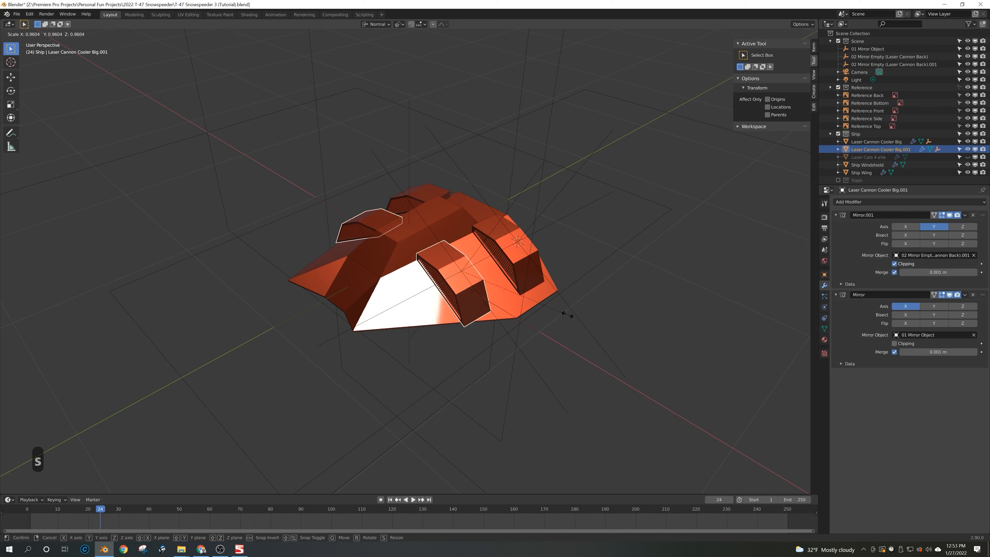
pyautogui.rightClick(518, 311)
# Step: Select the lower edges on the copied cooler's underside and snap the 3D cursor to them
pyautogui.moveTo(505, 325); pyautogui.dragTo(527, 304, button='middle')
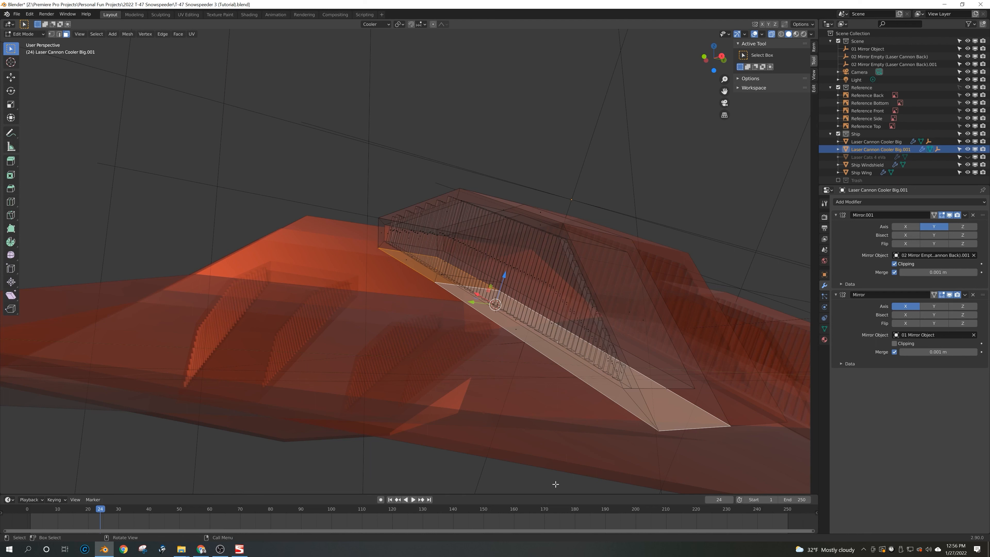
pyautogui.moveTo(508, 314)
pyautogui.mouseDown(button='middle')
pyautogui.moveTo(506, 365)
pyautogui.moveTo(505, 334)
pyautogui.mouseUp(button='middle')
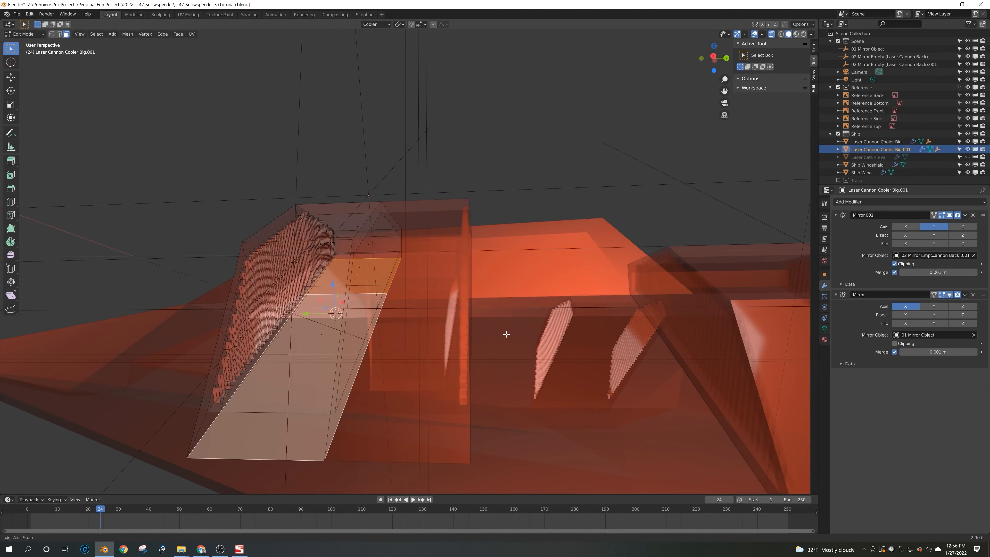
pyautogui.press('2')
pyautogui.click(379, 315)
pyautogui.keyDown('shift'); pyautogui.click(390, 284); pyautogui.keyUp('shift')
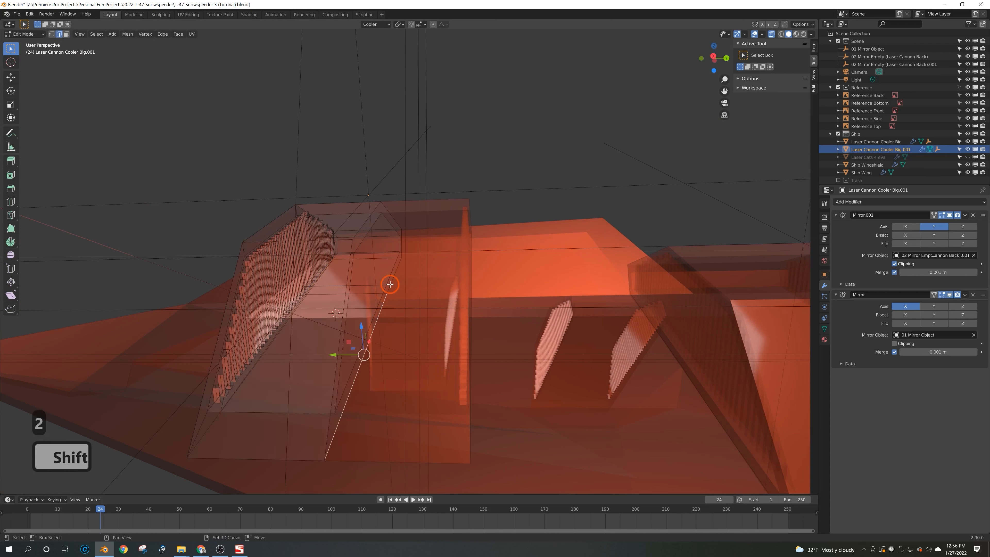
pyautogui.moveTo(423, 295); pyautogui.dragTo(417, 344, button='middle')
pyautogui.hotkey('shift', 's')
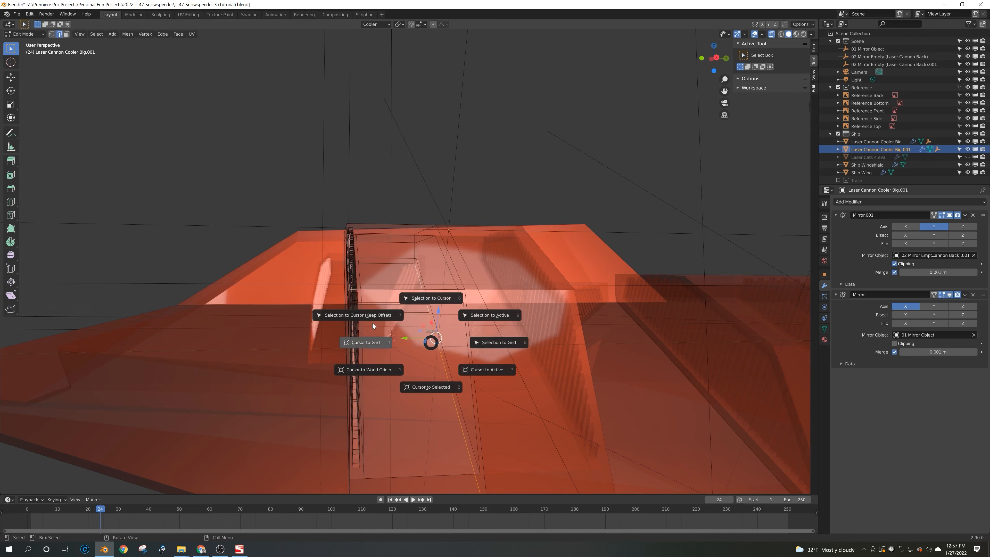
pyautogui.click(432, 387)
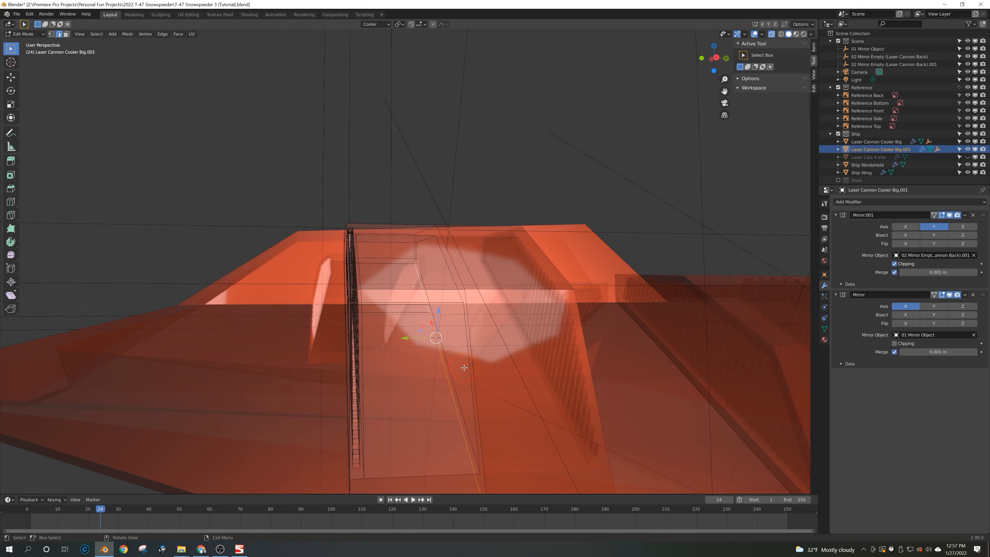
# Step: Set the copied cooler's origin to the 3D cursor in Object Mode
pyautogui.moveTo(457, 372); pyautogui.dragTo(459, 314, button='middle')
pyautogui.hotkey('alt', 'z')
pyautogui.press('Tab')
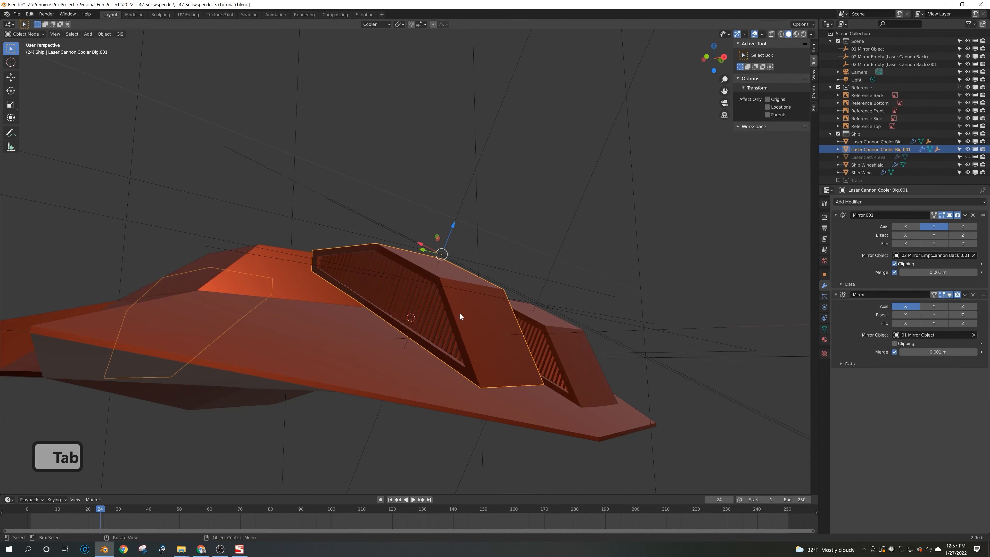
pyautogui.rightClick(453, 313)
pyautogui.moveTo(456, 322)
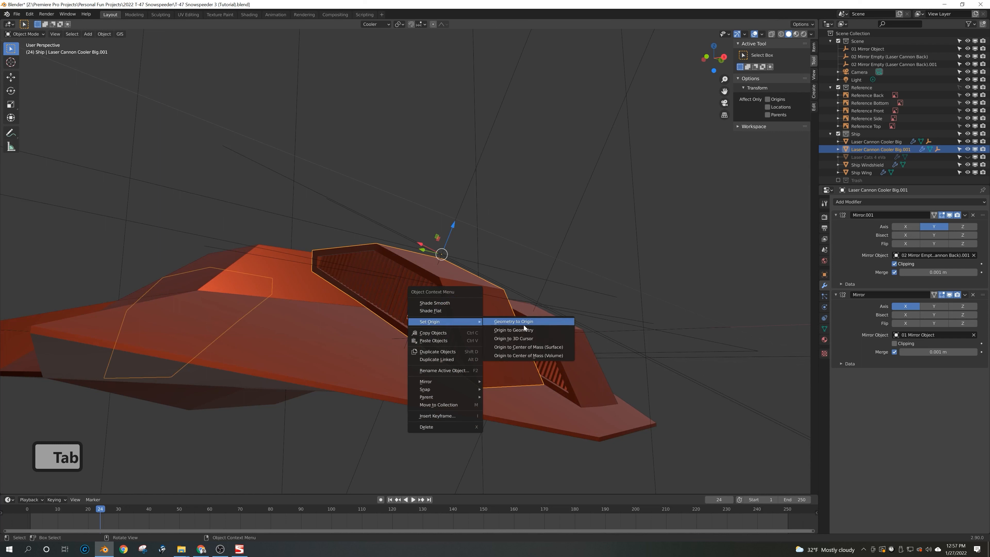
pyautogui.click(530, 338)
pyautogui.moveTo(449, 323); pyautogui.dragTo(616, 285, button='middle')
pyautogui.press('s')
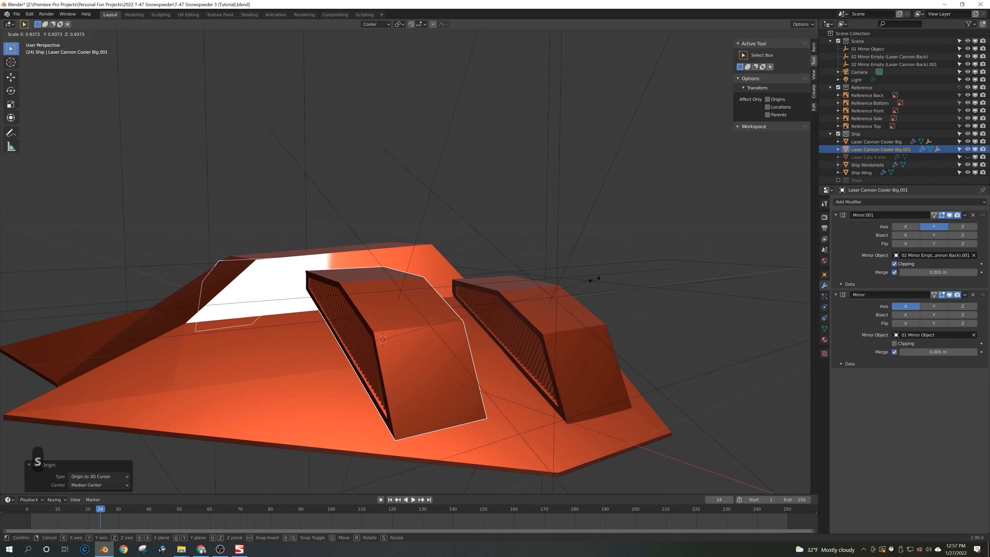
pyautogui.rightClick(570, 283)
pyautogui.moveTo(526, 303); pyautogui.dragTo(442, 283, button='middle')
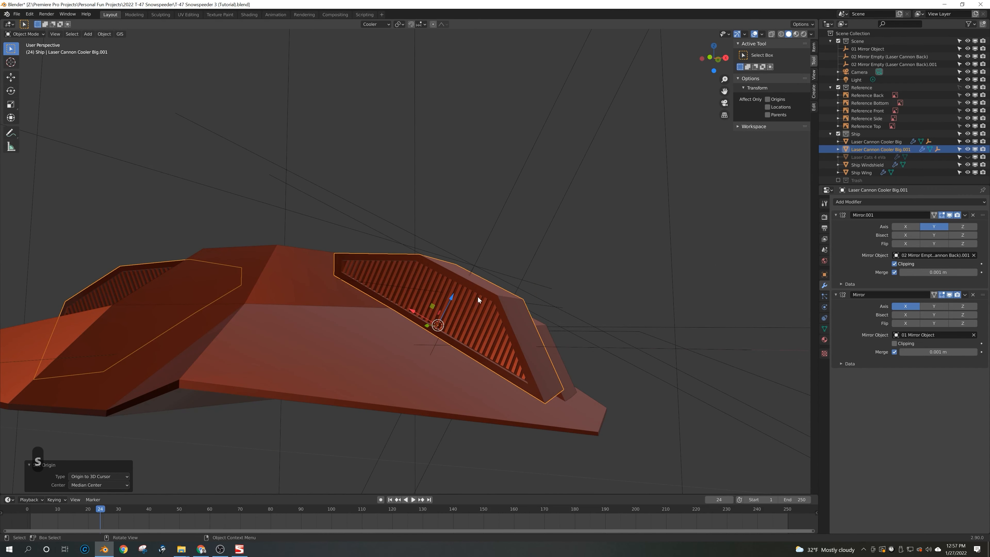
# Step: Move the copied cooler about -0.073 m along Cooler Z in front view and reset the 3D cursor to the world origin
pyautogui.press('1')
pyautogui.moveTo(472, 297)
pyautogui.mouseDown()
pyautogui.moveTo(449, 316)
pyautogui.moveTo(470, 307)
pyautogui.mouseUp()
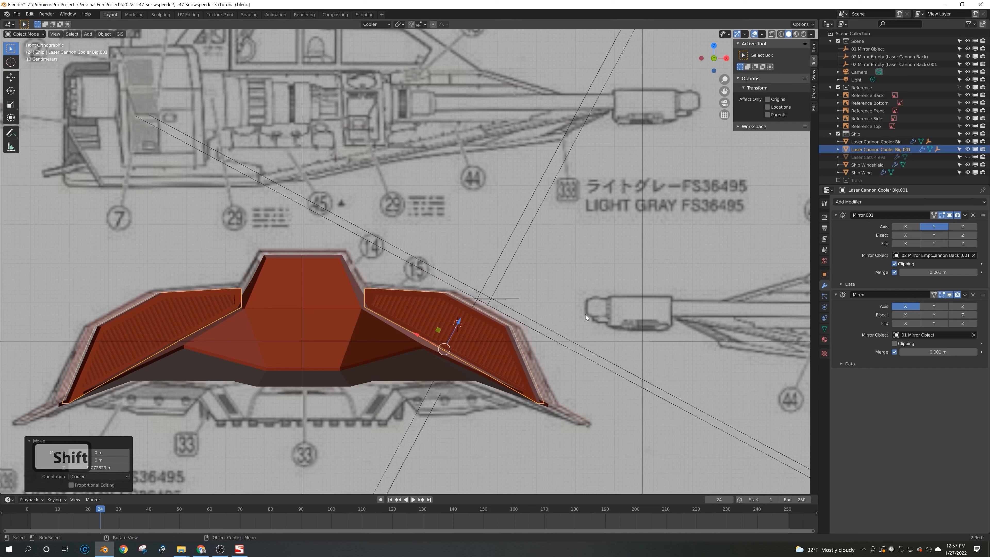
pyautogui.hotkey('shift', 's')
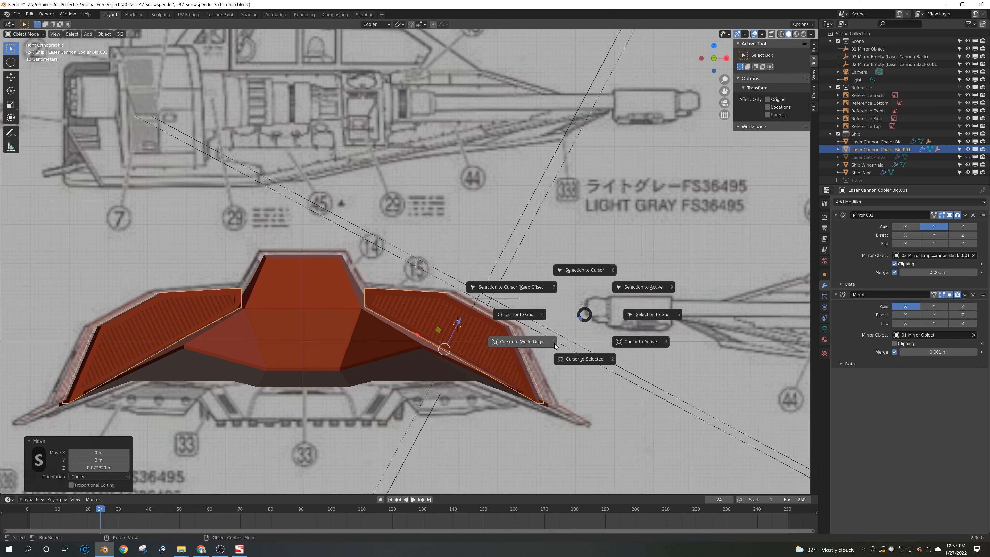
pyautogui.click(545, 350)
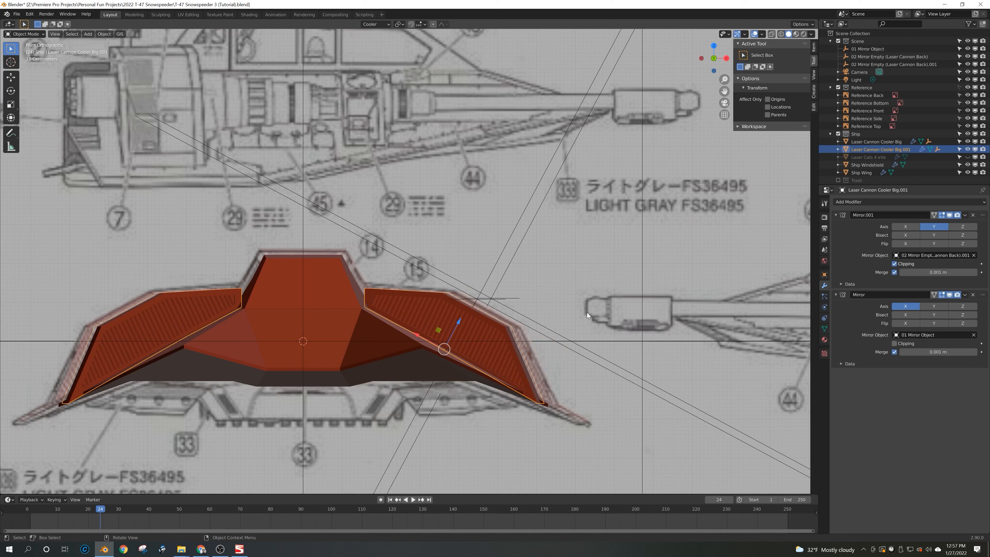
# Step: Scale the copied cooler down uniformly to match the small cooler in the front reference drawing
pyautogui.press('s')
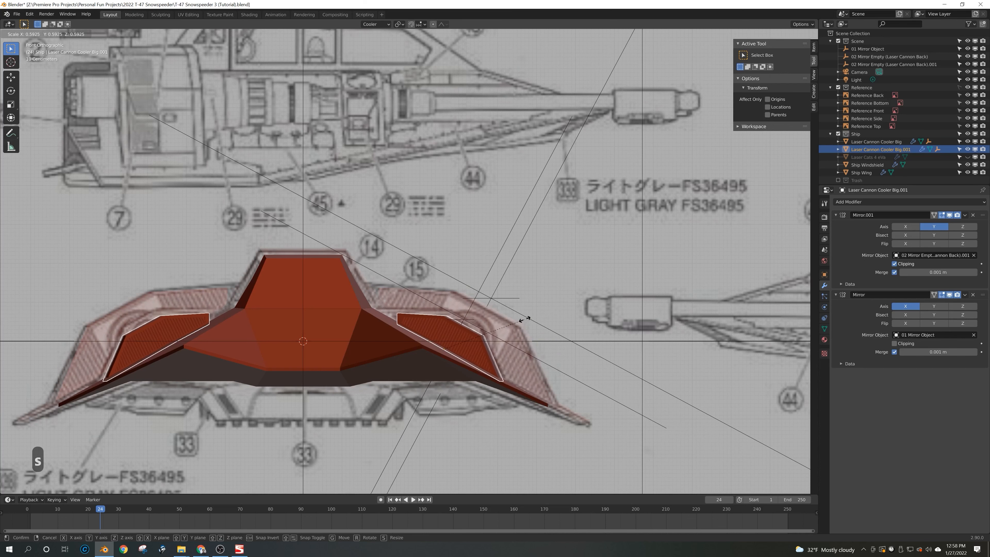
pyautogui.click(540, 319)
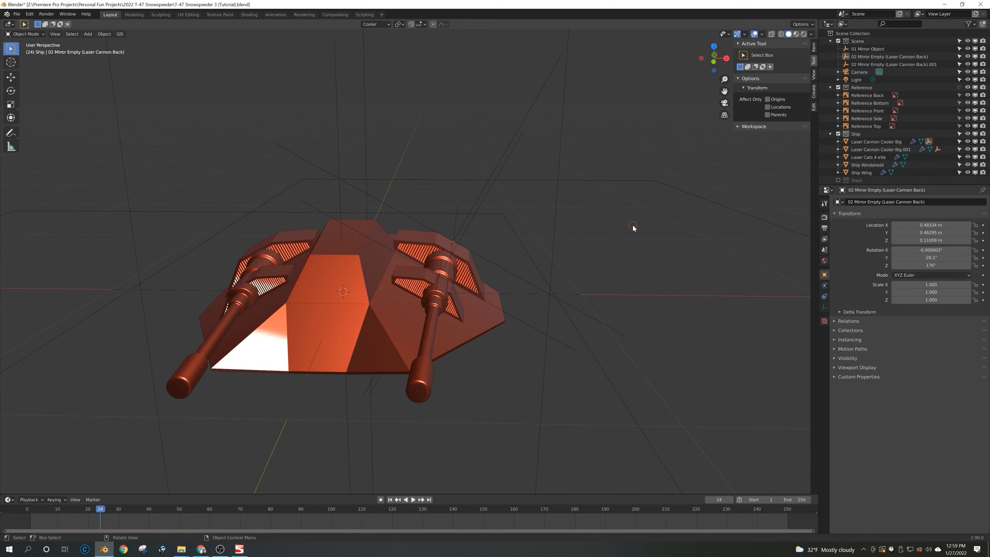
pyautogui.moveTo(612, 217); pyautogui.dragTo(595, 239, button='middle')
pyautogui.moveTo(513, 285); pyautogui.dragTo(549, 285, button='middle')
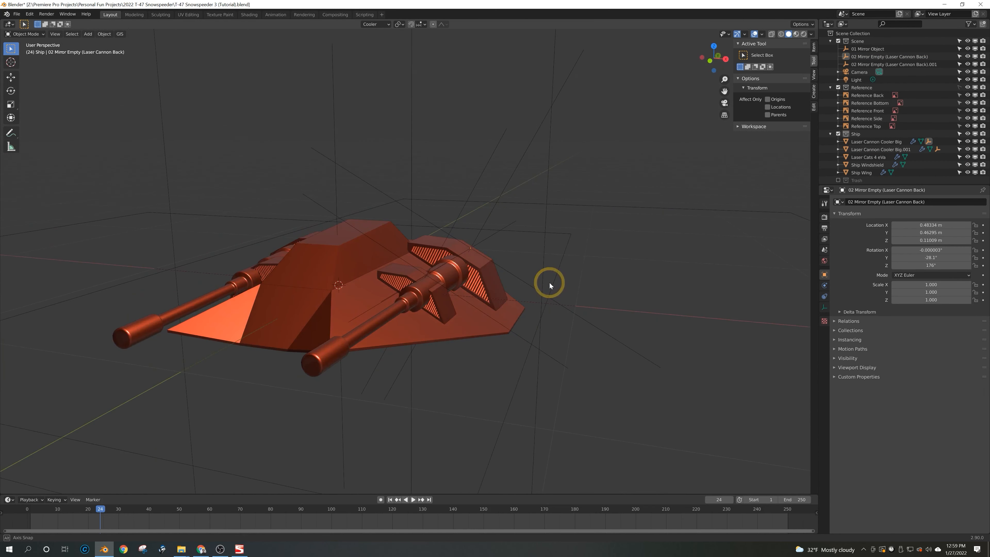
# Step: Examine the laser cannon's mesh in x-ray where it passes through the small and big coolers
pyautogui.click(421, 287)
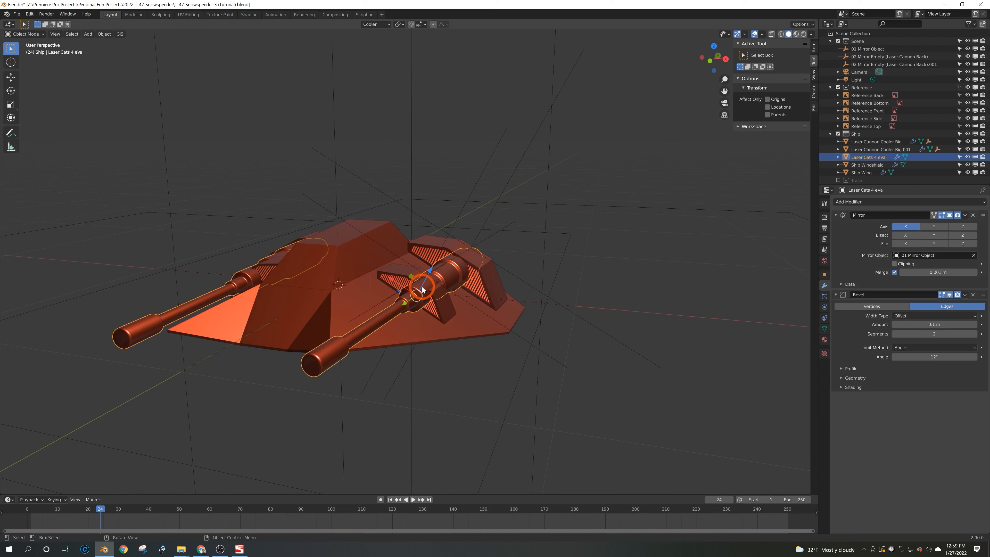
pyautogui.press('Tab')
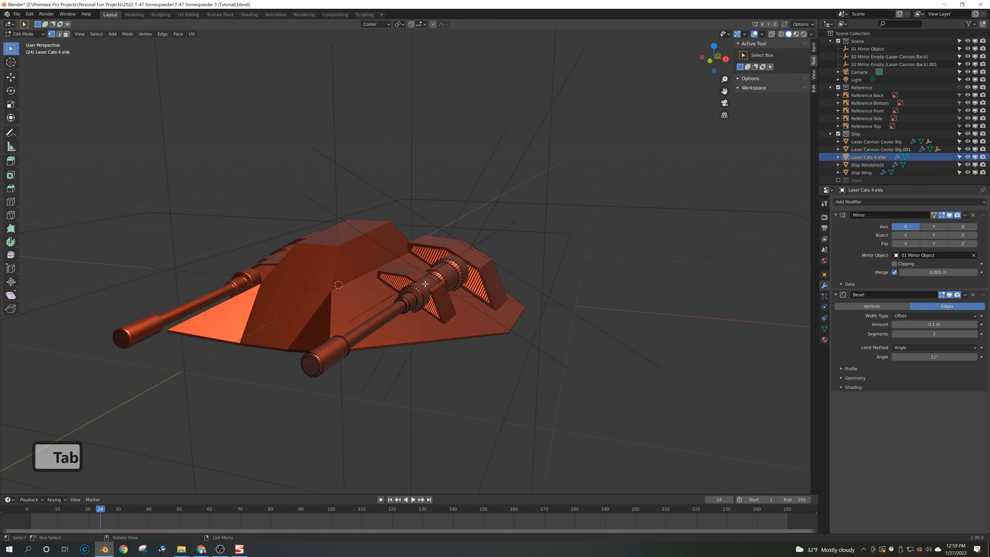
pyautogui.press('3')
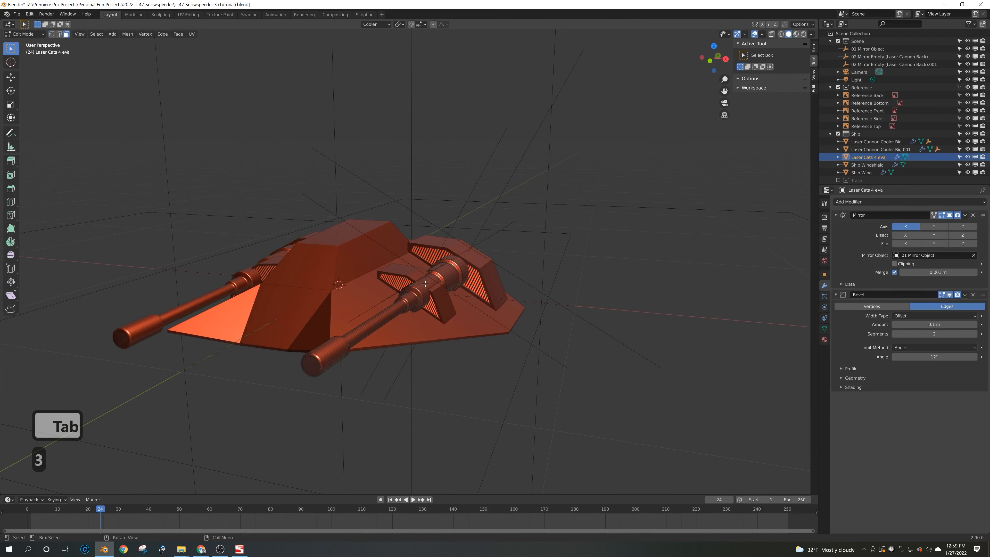
pyautogui.moveTo(424, 283); pyautogui.dragTo(384, 300, button='middle')
pyautogui.hotkey('alt', 'z')
pyautogui.scroll(4, 385, 301)
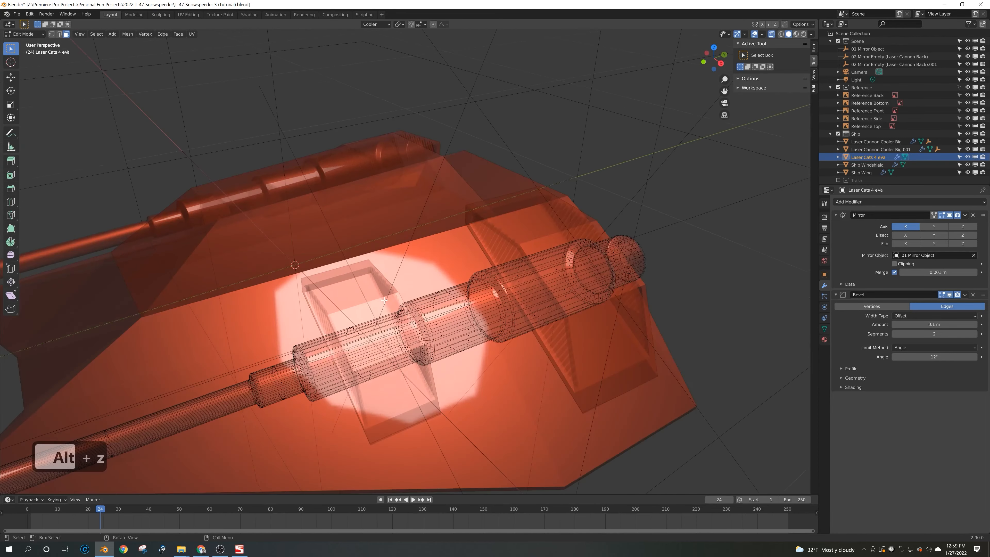
pyautogui.moveTo(394, 316); pyautogui.dragTo(406, 219, button='middle')
pyautogui.press('Tab')
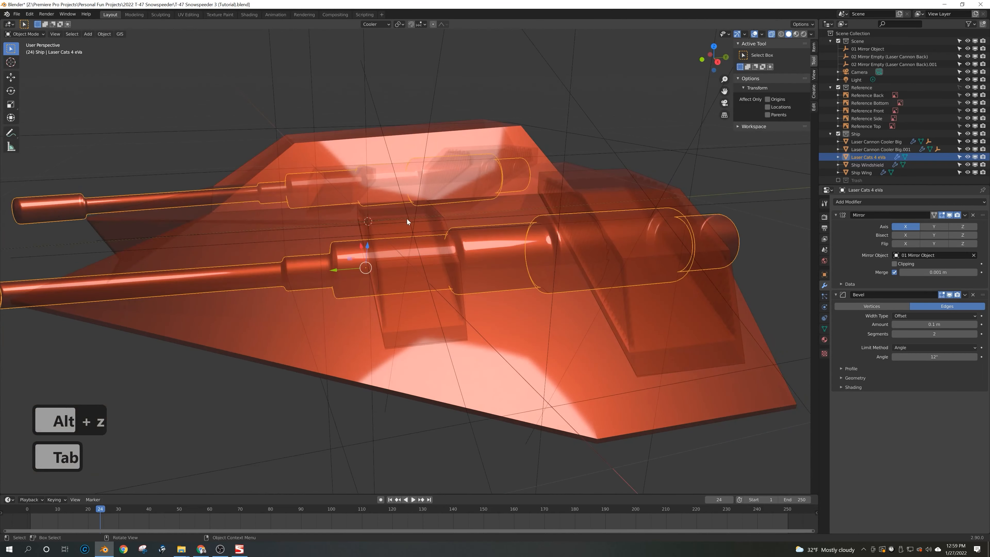
# Step: Nudge the small cooler slightly forward along Cooler Y and check its fit around the cannon in solid view
pyautogui.click(405, 219)
pyautogui.moveTo(373, 268); pyautogui.dragTo(369, 269)
pyautogui.moveTo(421, 269); pyautogui.dragTo(503, 268, button='middle')
pyautogui.press('Tab')
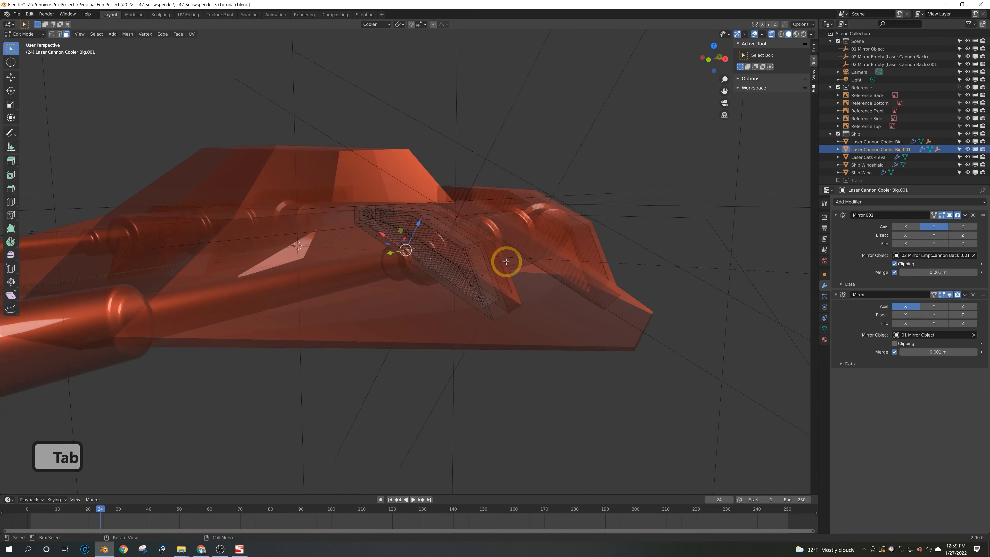
pyautogui.hotkey('alt', 'z')
pyautogui.moveTo(468, 252); pyautogui.dragTo(419, 254, button='middle')
pyautogui.press('Tab')
pyautogui.press('Tab')
pyautogui.press('Tab')
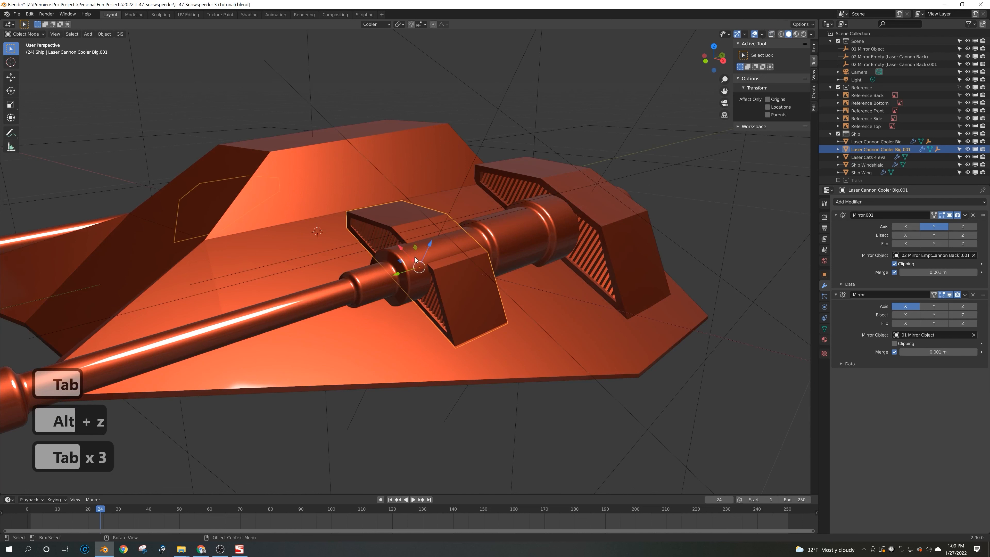
# Step: Select the laser cannon's full cylinder section where it passes through the small cooler, including its end faces, in edit mode
pyautogui.click(415, 257)
pyautogui.press('Tab')
pyautogui.moveTo(435, 263); pyautogui.dragTo(429, 262, button='middle')
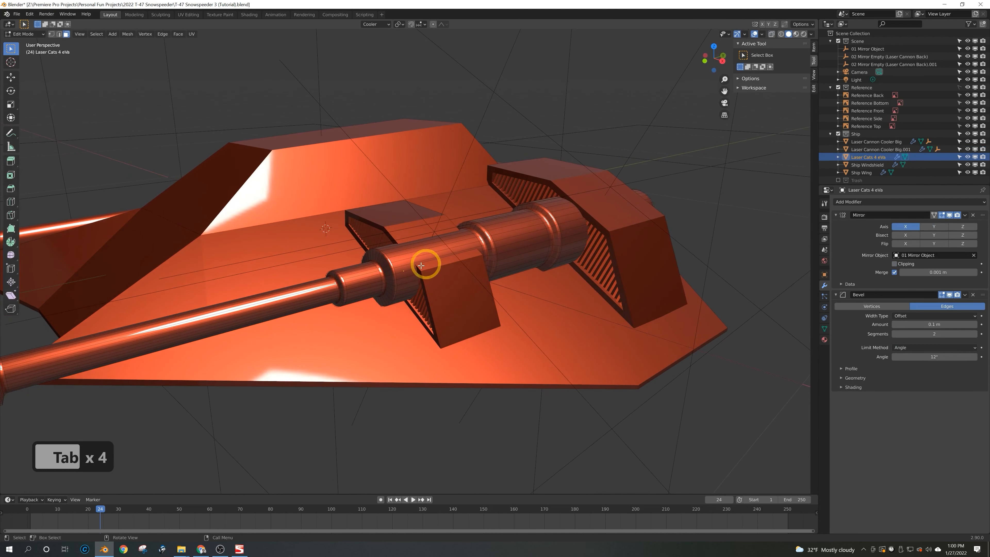
pyautogui.keyDown('alt'); pyautogui.click(414, 254); pyautogui.keyUp('alt')
pyautogui.hotkey('alt', 'z')
pyautogui.hotkey('alt', 'z')
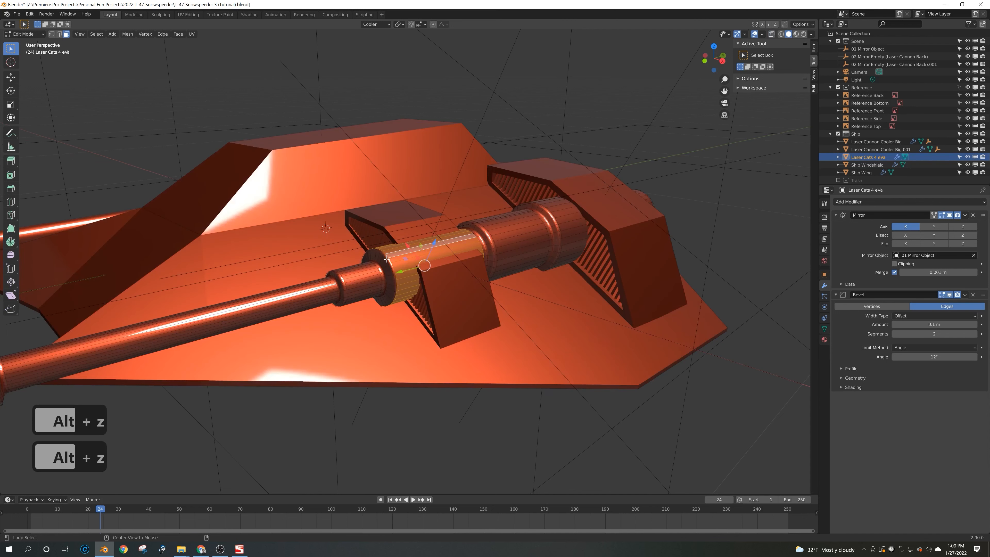
pyautogui.keyDown('alt'); pyautogui.keyDown('shift'); pyautogui.click(387, 258); pyautogui.keyUp('shift'); pyautogui.keyUp('alt')
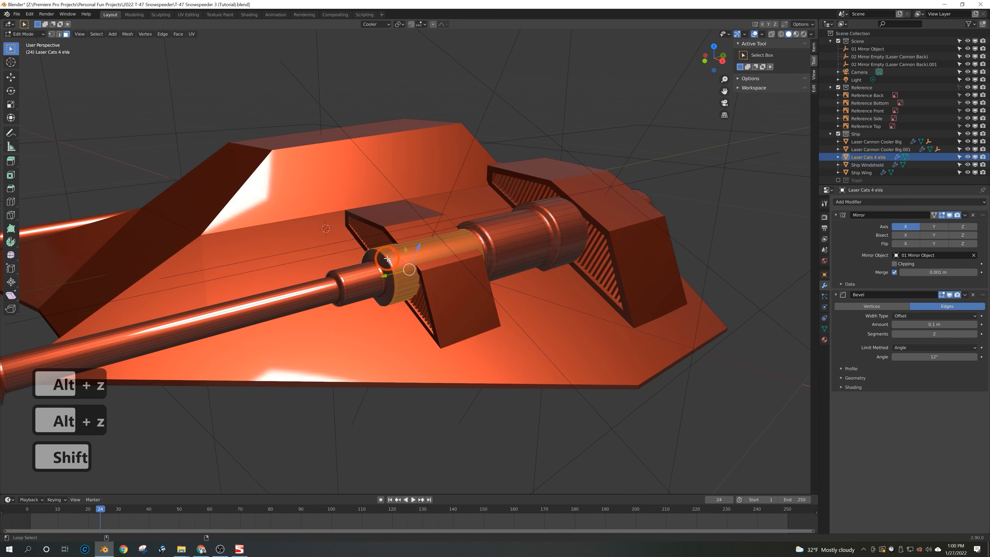
pyautogui.keyDown('alt'); pyautogui.keyDown('shift'); pyautogui.click(478, 239); pyautogui.keyUp('shift'); pyautogui.keyUp('alt')
pyautogui.keyDown('alt'); pyautogui.keyDown('shift'); pyautogui.click(478, 238); pyautogui.keyUp('shift'); pyautogui.keyUp('alt')
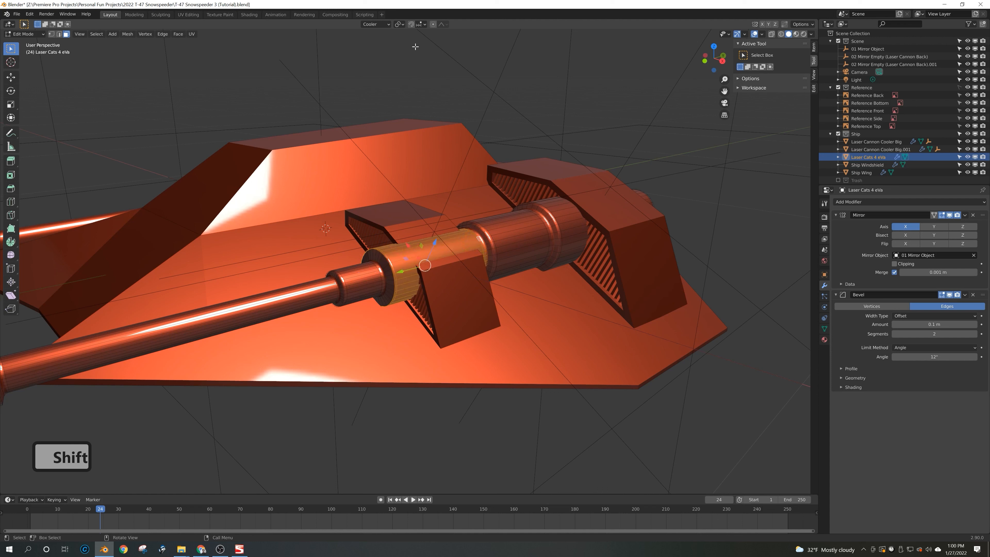
# Step: Scale the selected cannon section to about 0.658 in Normal orientation, excluding its Y length axis, and deselect the cannon
pyautogui.click(387, 25)
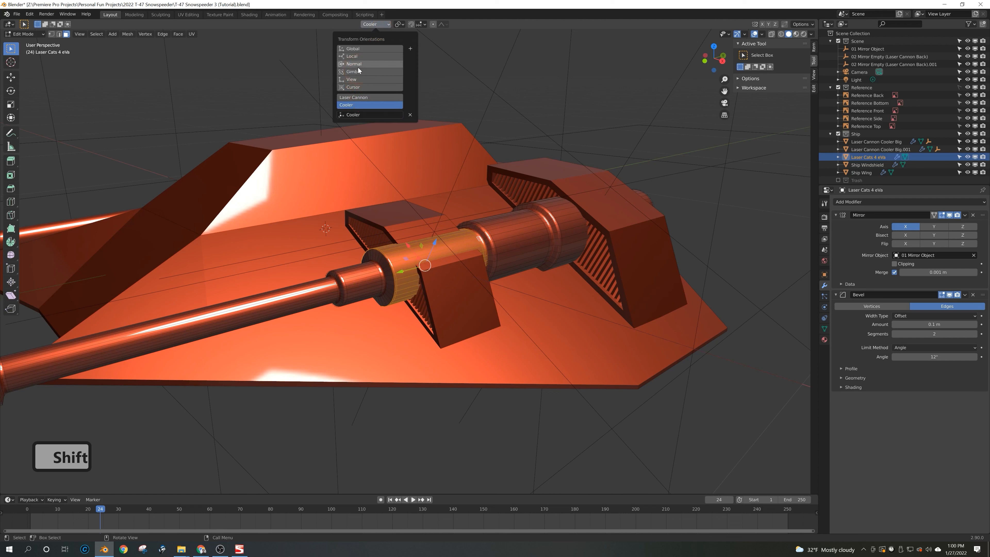
pyautogui.click(389, 65)
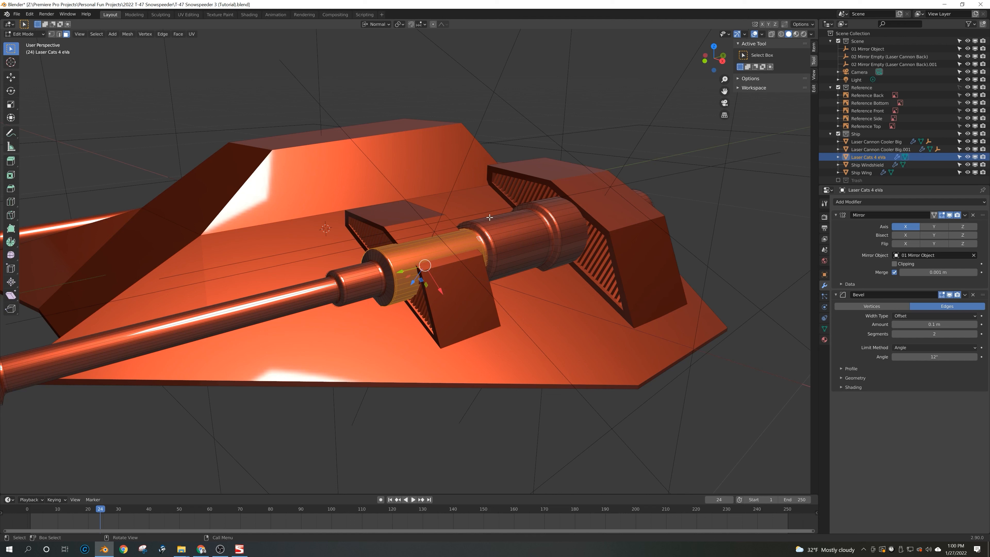
pyautogui.press('s')
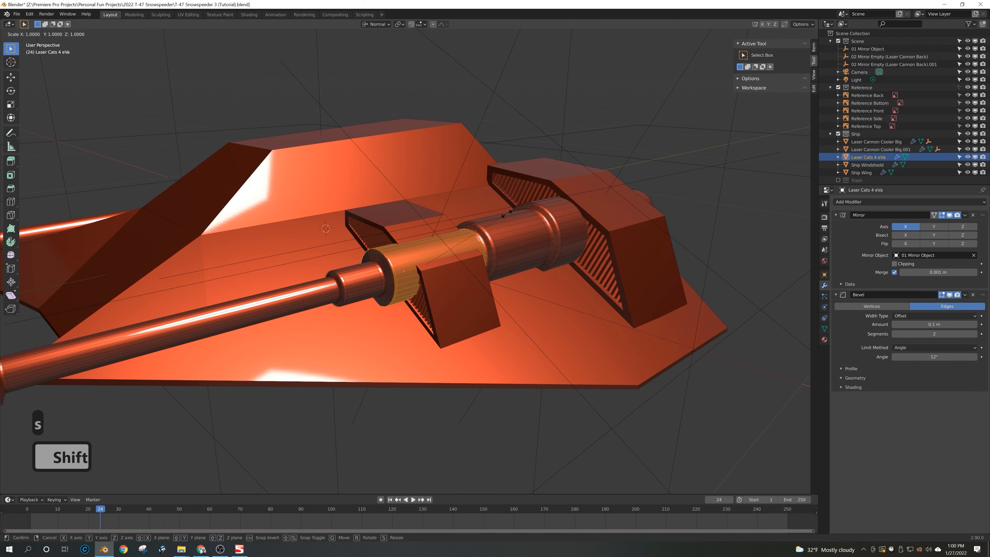
pyautogui.hotkey('shift', 'y')
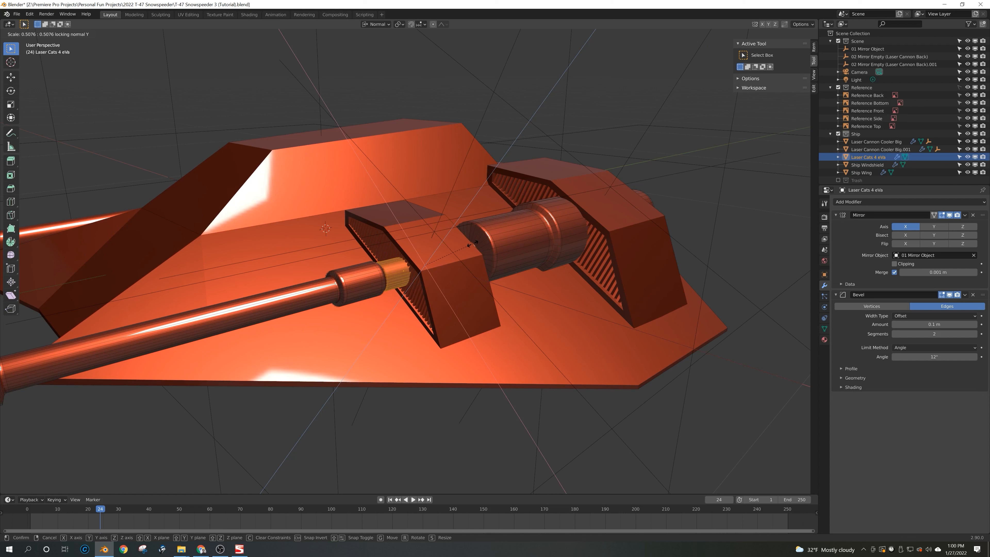
pyautogui.click(483, 236)
pyautogui.moveTo(485, 234); pyautogui.dragTo(427, 259, button='middle')
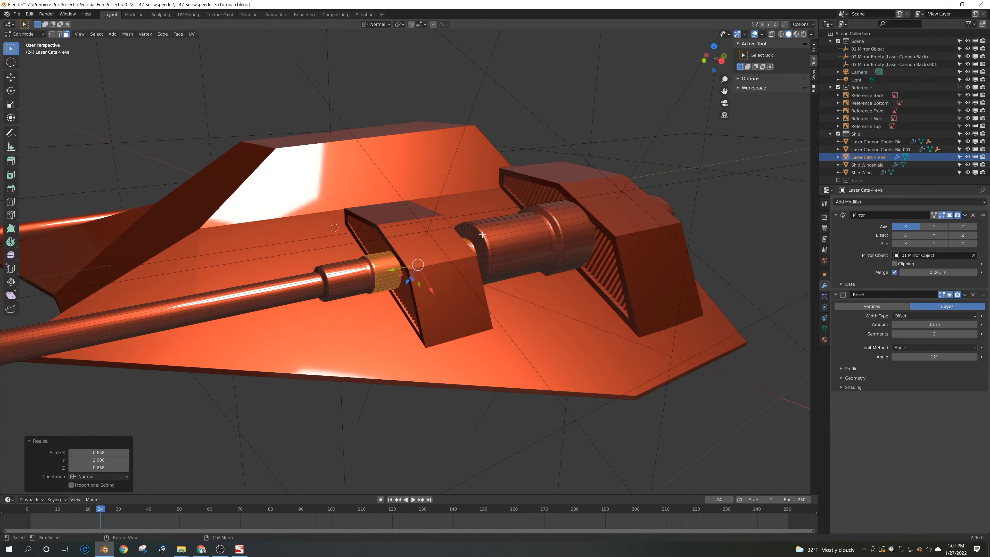
pyautogui.press('Tab')
pyautogui.click(508, 100)
pyautogui.moveTo(460, 266); pyautogui.dragTo(472, 270, button='middle')
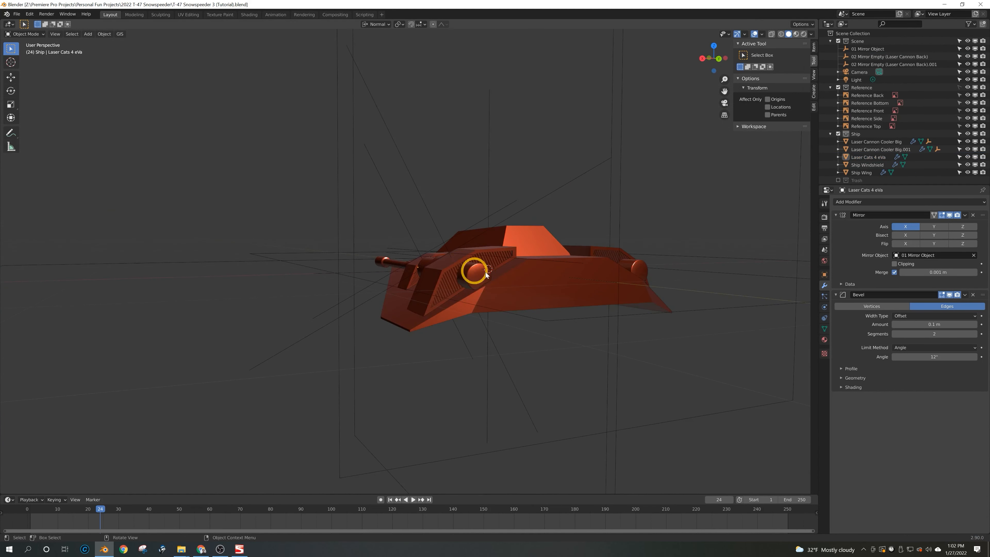
# Step: Select the laser cannon's rear cylinder section protruding behind the big cooler, including its cap, in edit mode
pyautogui.click(467, 274)
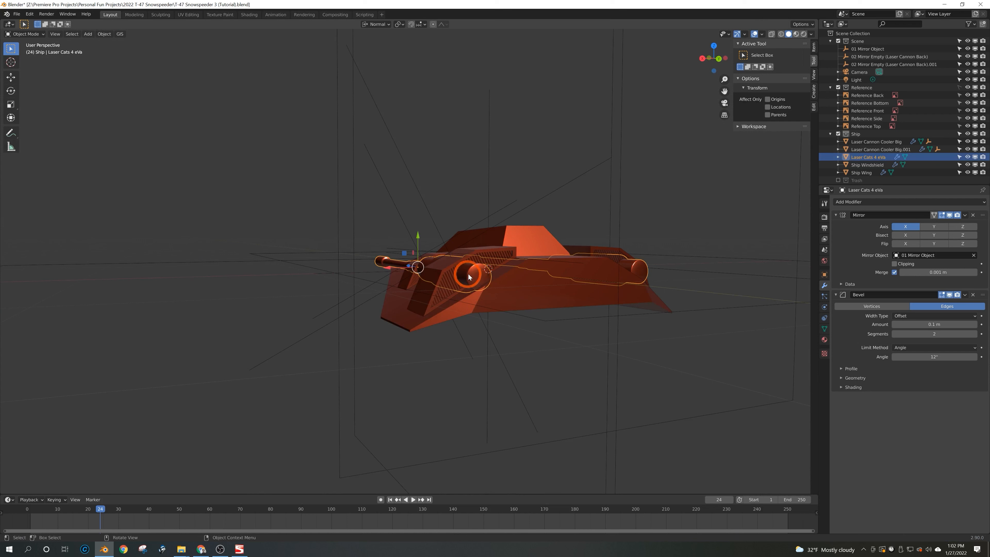
pyautogui.press('Tab')
pyautogui.click(479, 279)
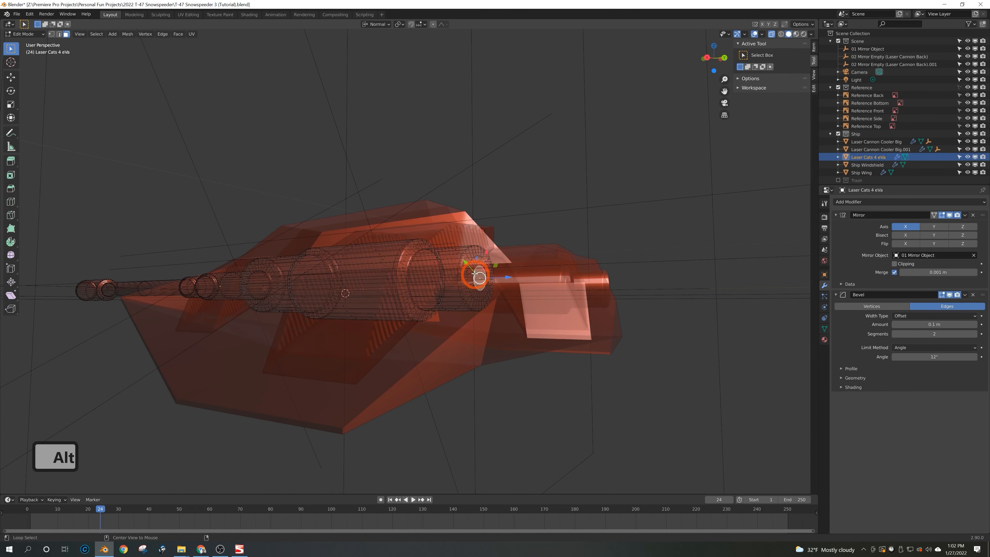
pyautogui.keyDown('alt'); pyautogui.keyDown('shift'); pyautogui.click(467, 269); pyautogui.keyUp('shift'); pyautogui.keyUp('alt')
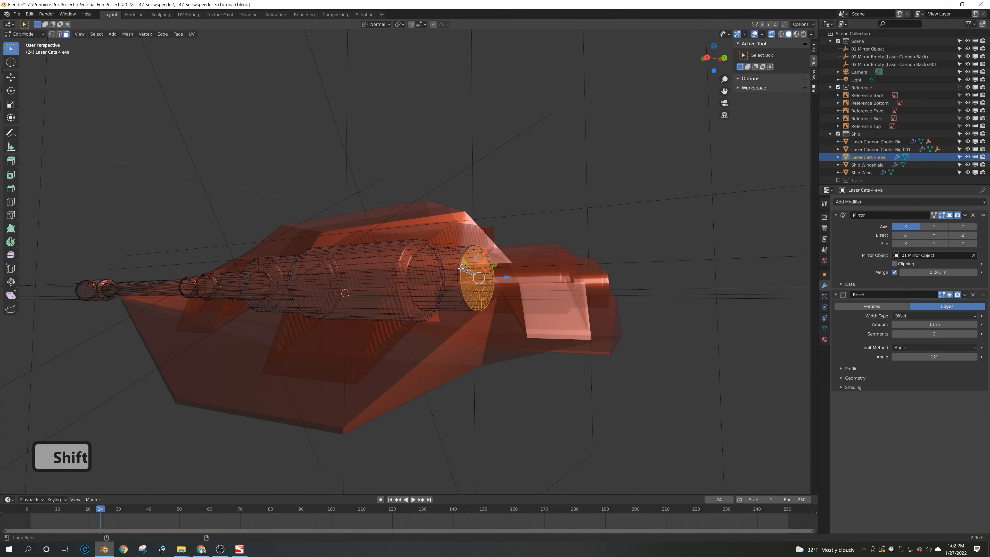
pyautogui.keyDown('alt'); pyautogui.keyDown('shift'); pyautogui.click(459, 267); pyautogui.keyUp('shift'); pyautogui.keyUp('alt')
pyautogui.keyDown('alt'); pyautogui.keyDown('shift'); pyautogui.click(459, 268); pyautogui.keyUp('shift'); pyautogui.keyUp('alt')
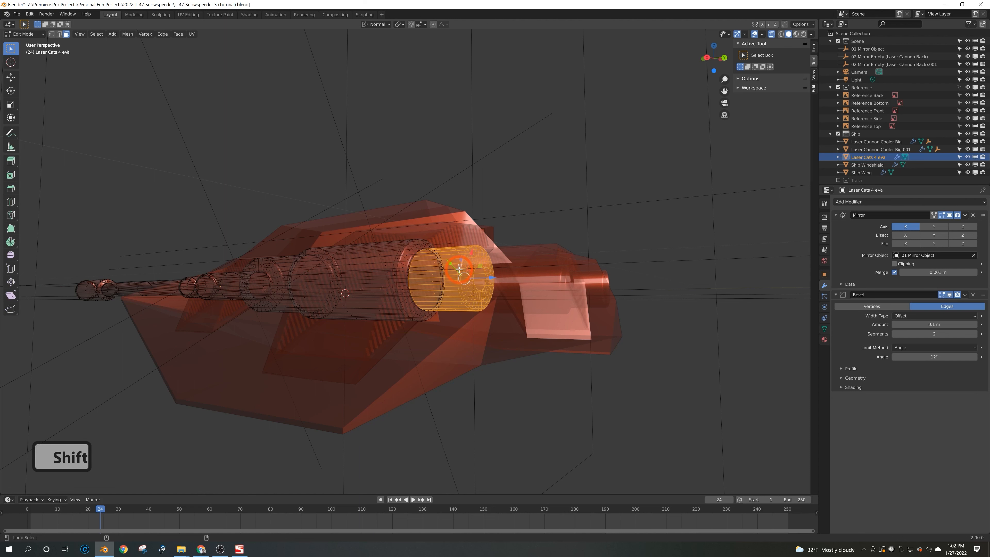
pyautogui.keyDown('alt'); pyautogui.keyDown('shift'); pyautogui.click(408, 271); pyautogui.keyUp('shift'); pyautogui.keyUp('alt')
pyautogui.moveTo(467, 273); pyautogui.dragTo(444, 276, button='middle')
# Step: Move the rear cannon section upward along global Z in two small moves, positioning it against the big cooler's slatted back
pyautogui.click(376, 24)
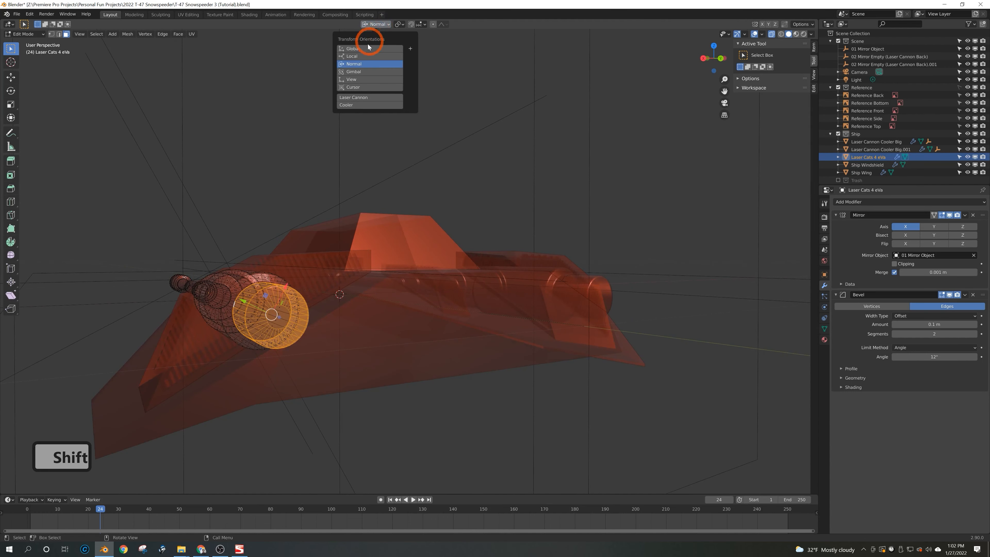
pyautogui.click(356, 47)
pyautogui.hotkey('alt', 'z')
pyautogui.press('g')
pyautogui.press('z')
pyautogui.click(455, 253)
pyautogui.moveTo(454, 254); pyautogui.dragTo(366, 253, button='middle')
pyautogui.press('g')
pyautogui.press('z')
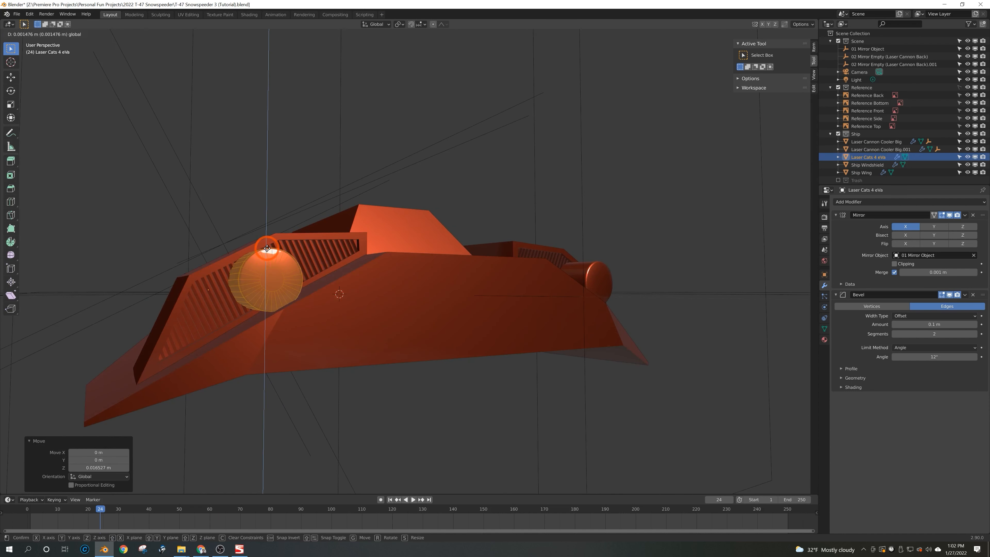
pyautogui.click(269, 243)
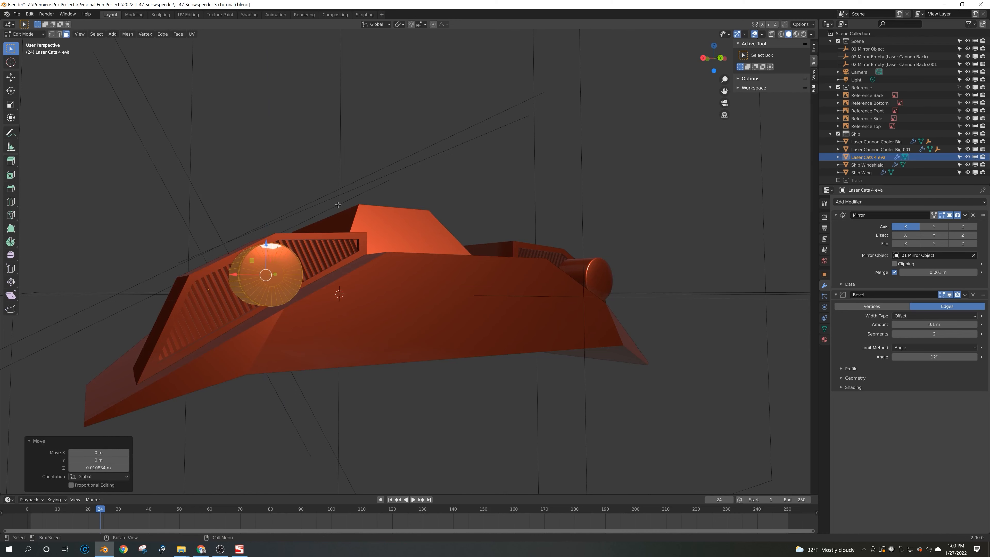
# Step: Scale the rear cannon section to 0.660 in Normal orientation, excluding its Z length axis
pyautogui.moveTo(337, 204); pyautogui.dragTo(495, 402, button='middle')
pyautogui.press('s')
pyautogui.hotkey('shift', 'z')
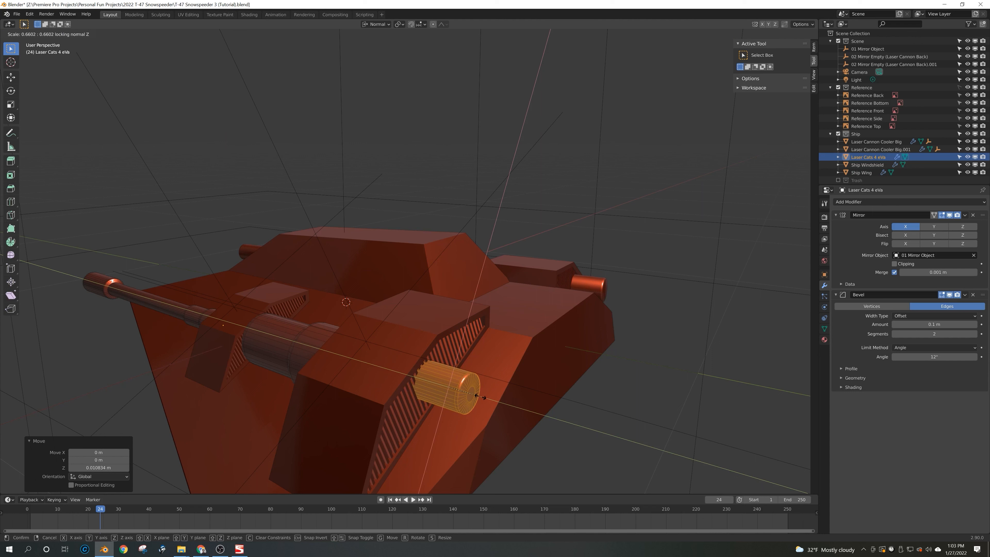
pyautogui.click(504, 402)
pyautogui.moveTo(506, 402); pyautogui.dragTo(485, 387, button='middle')
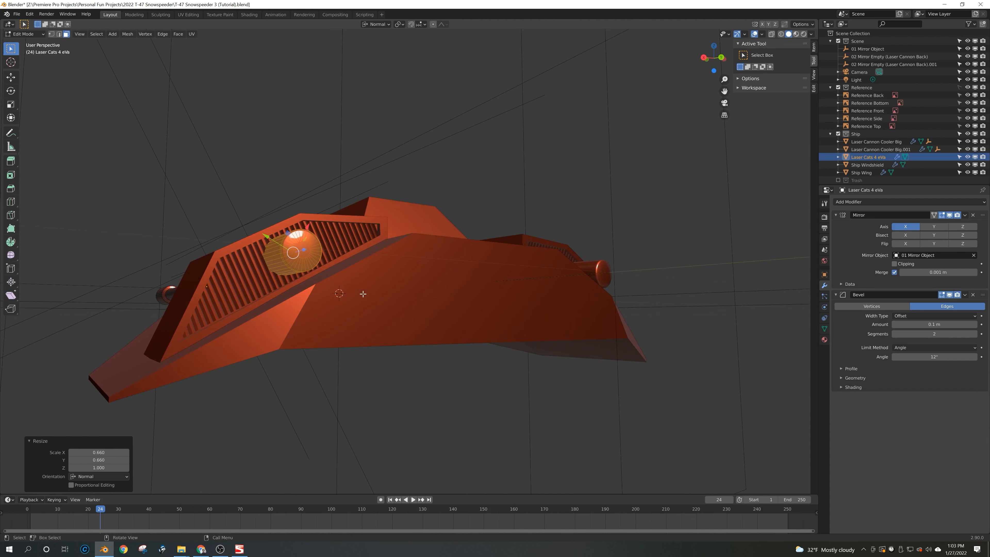
pyautogui.moveTo(415, 327); pyautogui.dragTo(338, 343, button='middle')
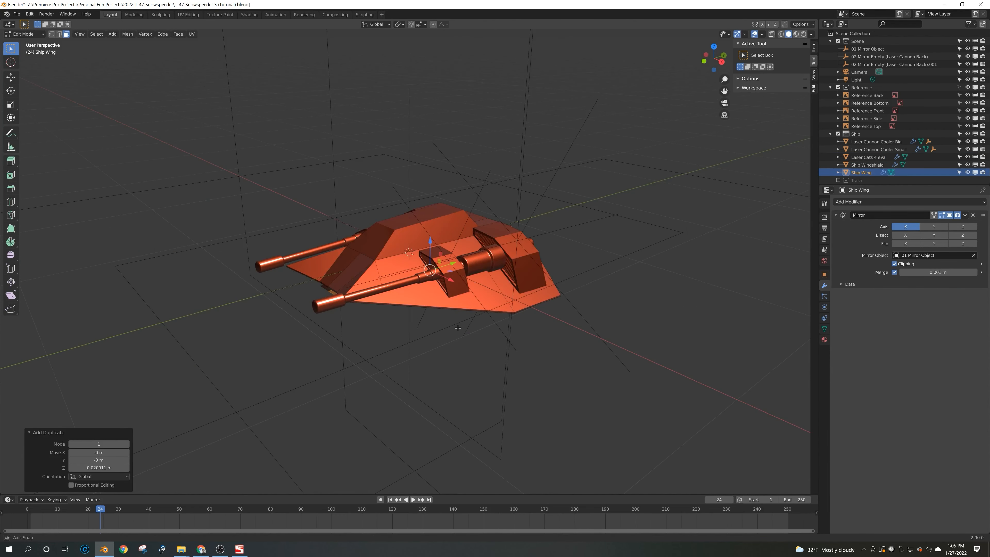
# Step: Duplicate the big and small laser cannon coolers 1 m up along Z and store the copies in the Trash collection
pyautogui.press('Tab')
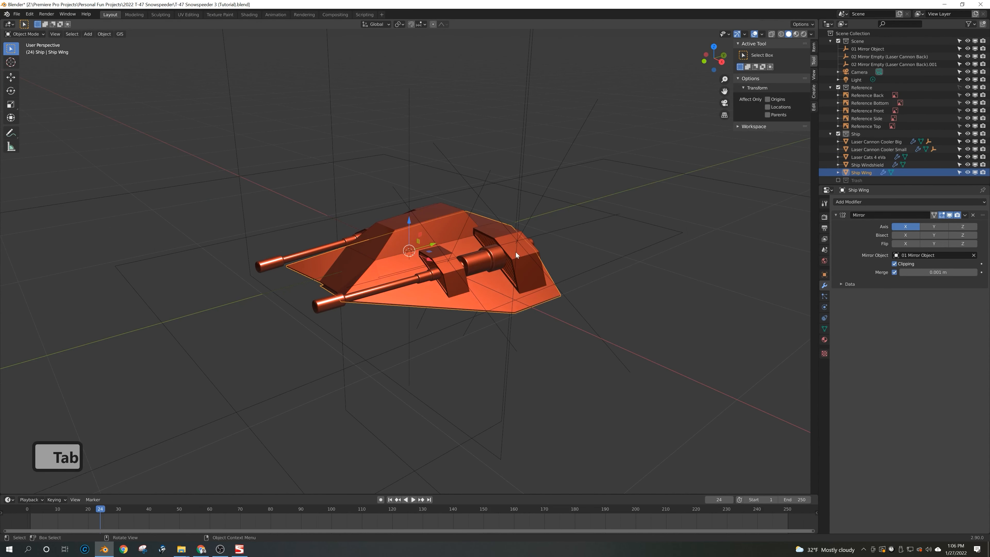
pyautogui.click(516, 255)
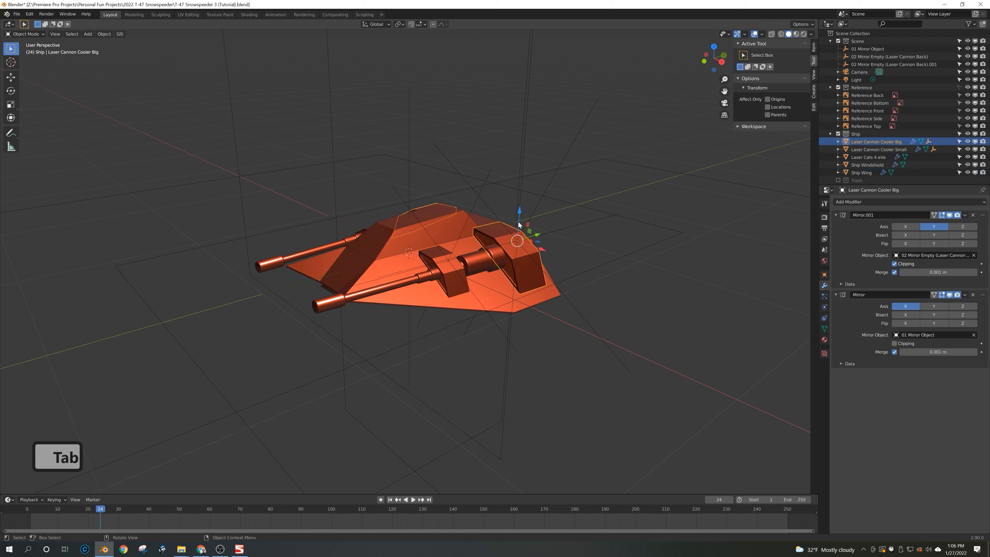
pyautogui.keyDown('shift'); pyautogui.click(450, 272); pyautogui.keyUp('shift')
pyautogui.hotkey('shift', 'd')
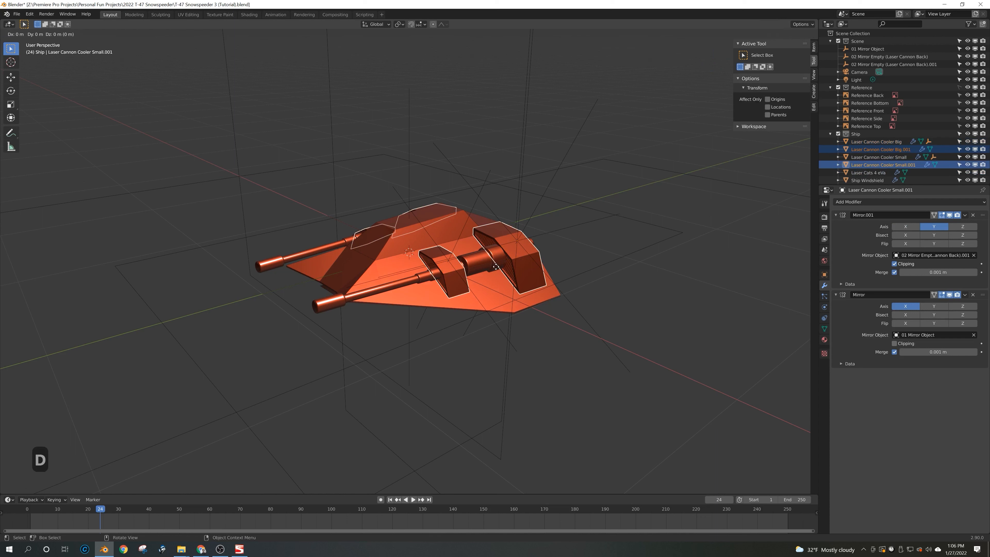
pyautogui.press('z')
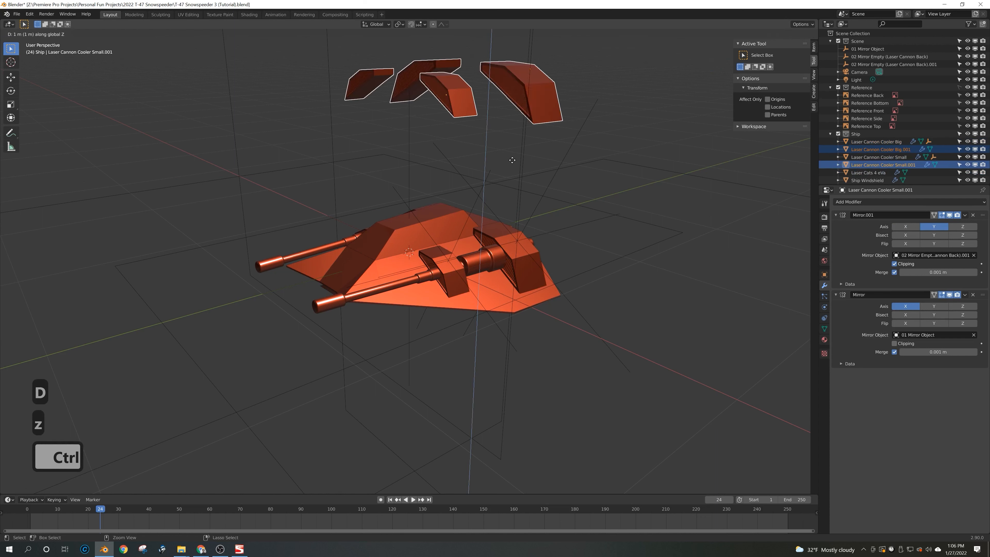
pyautogui.click(518, 169)
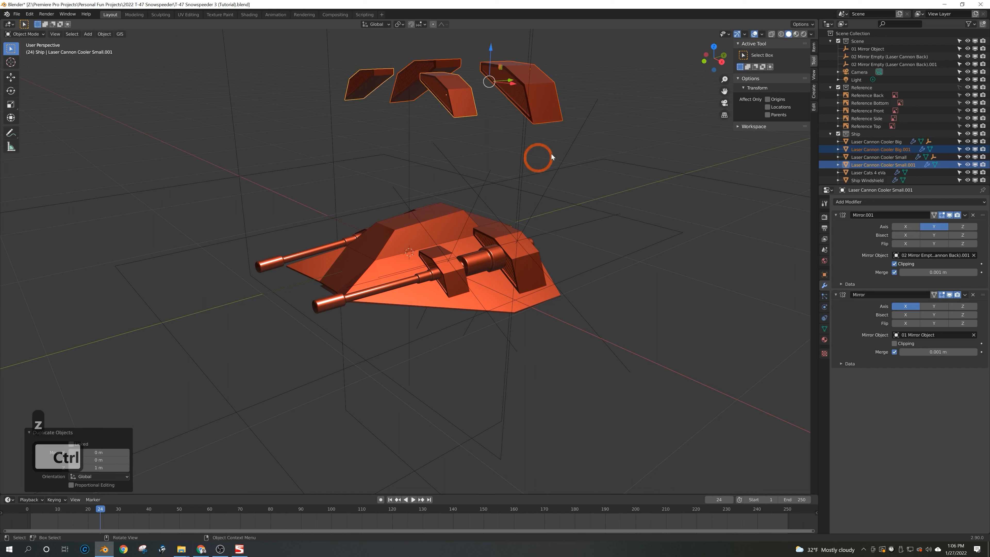
pyautogui.scroll(-1, 862, 164)
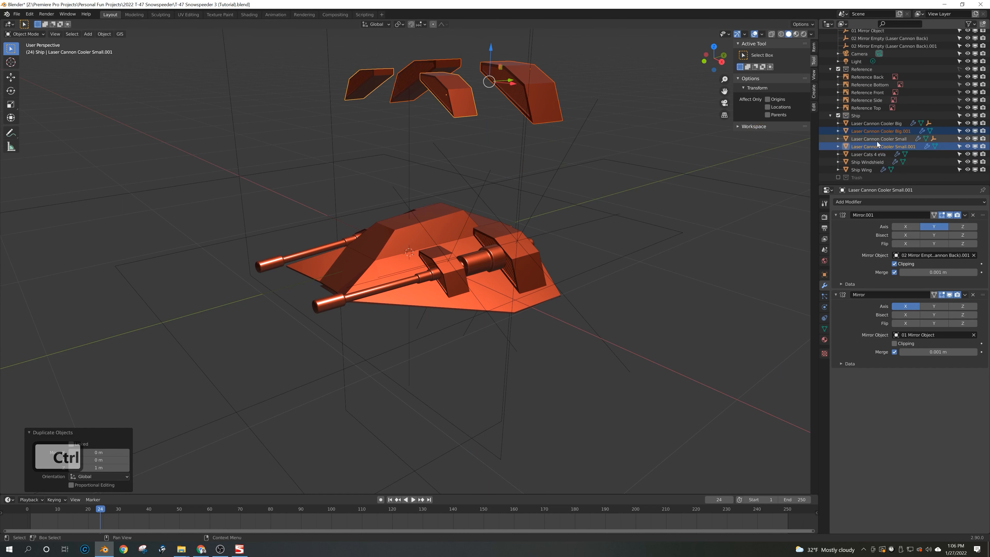
pyautogui.moveTo(876, 147); pyautogui.dragTo(861, 179)
# Step: Duplicate the laser cannon object 1 m up along Z and store the copy in the Trash collection
pyautogui.click(476, 268)
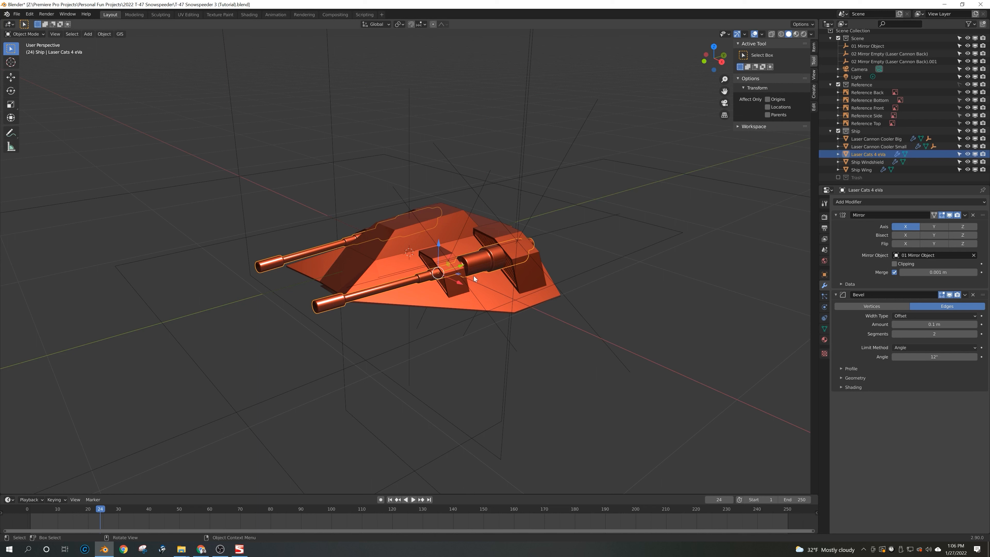
pyautogui.hotkey('shift', 'd')
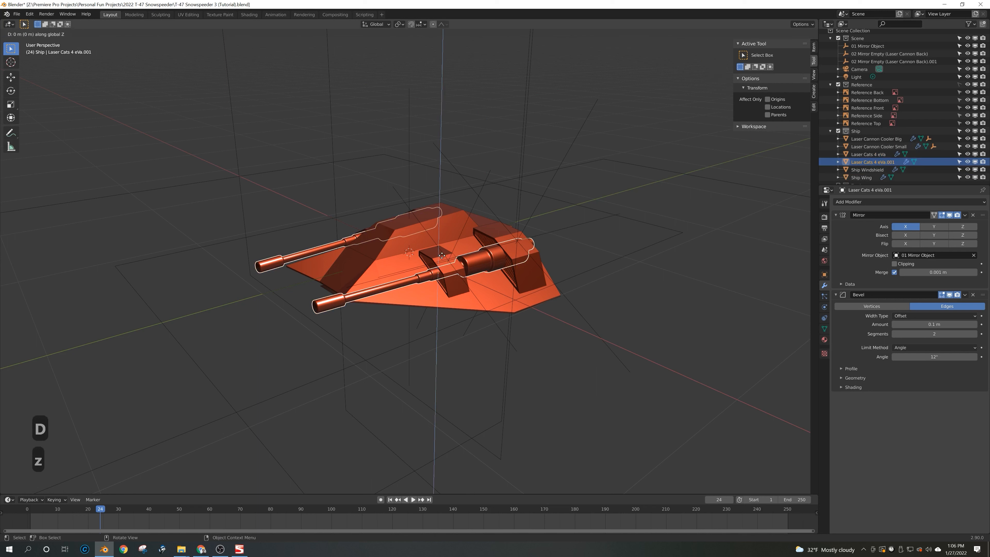
pyautogui.press('z')
pyautogui.press('ctrl')
pyautogui.click(466, 126)
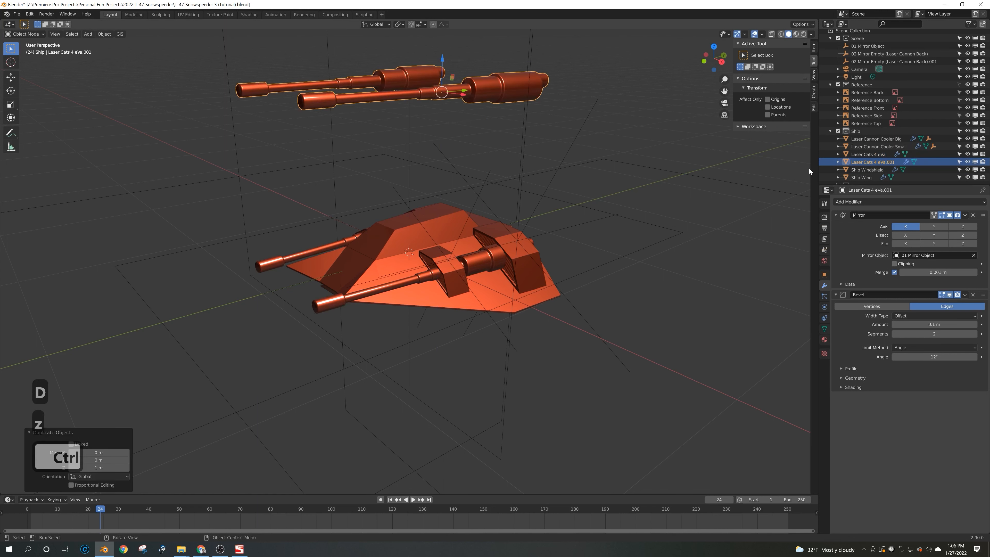
pyautogui.moveTo(884, 161); pyautogui.dragTo(861, 180)
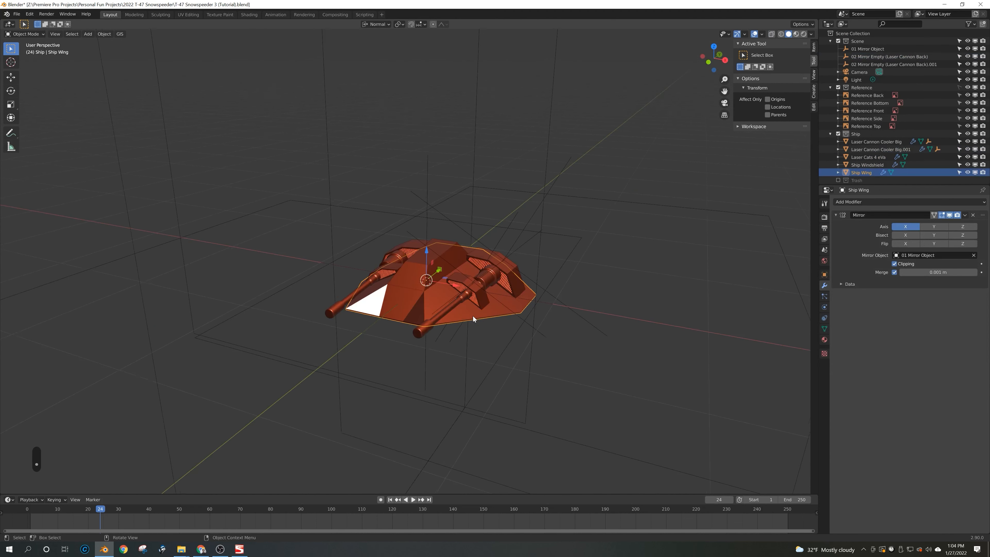
pyautogui.scroll(3, 472, 316)
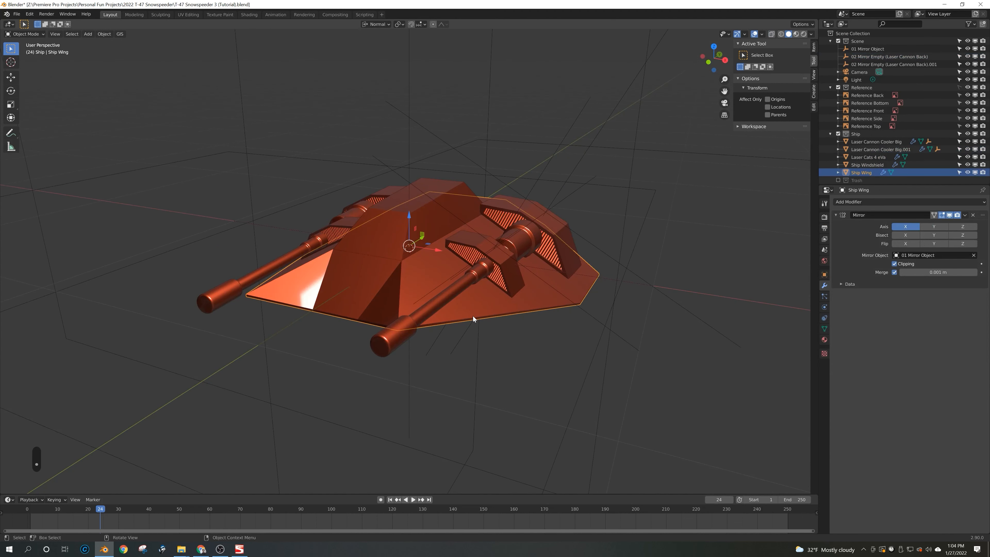
pyautogui.click(502, 351)
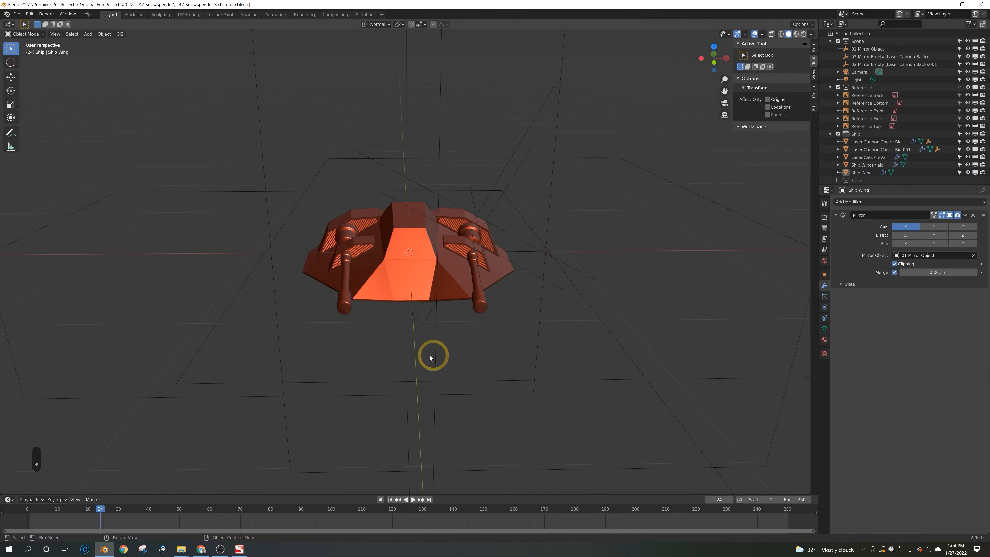